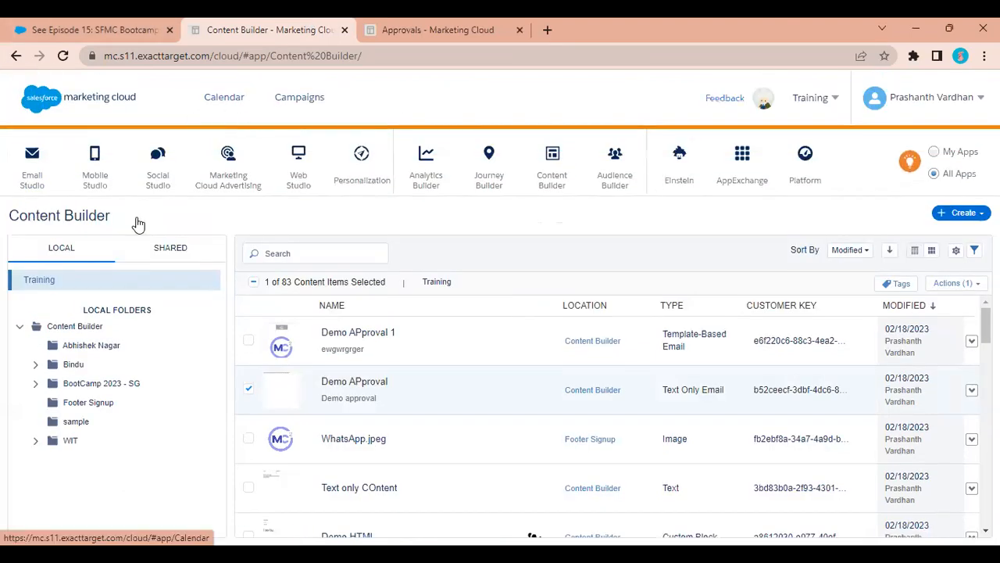
Return to the Marketing Cloud dashboard and bring up the user-name settings menu in the header.
click(21, 88)
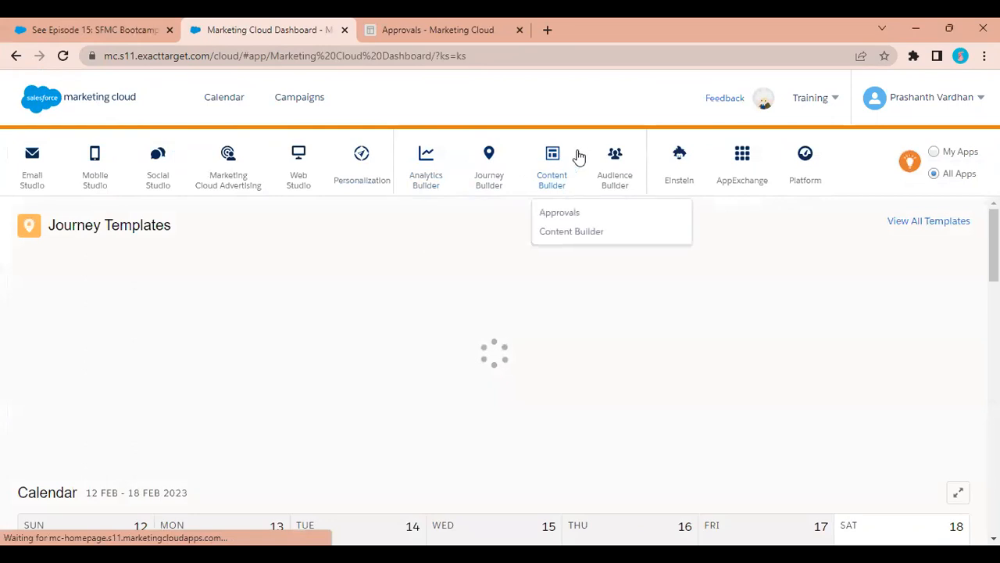
mouse_move(551, 156)
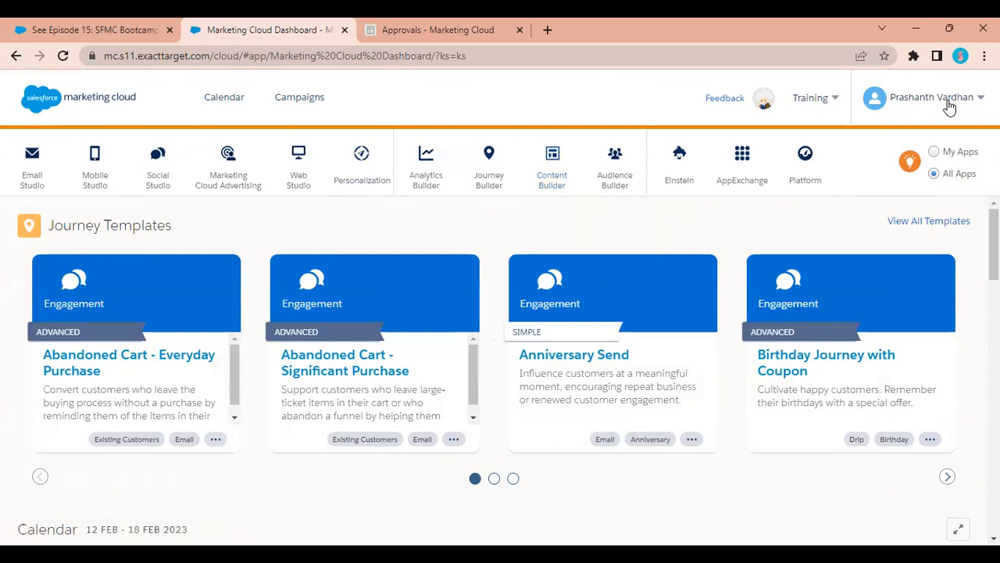
mouse_move(905, 118)
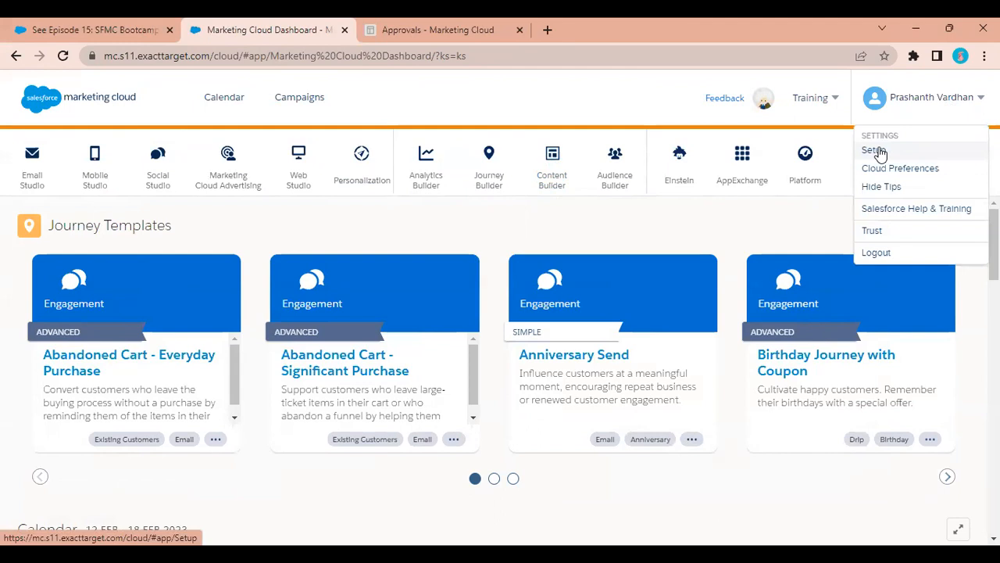
Open Setup and find Content Builder Settings via a Quick Find search for 'conte'.
click(874, 151)
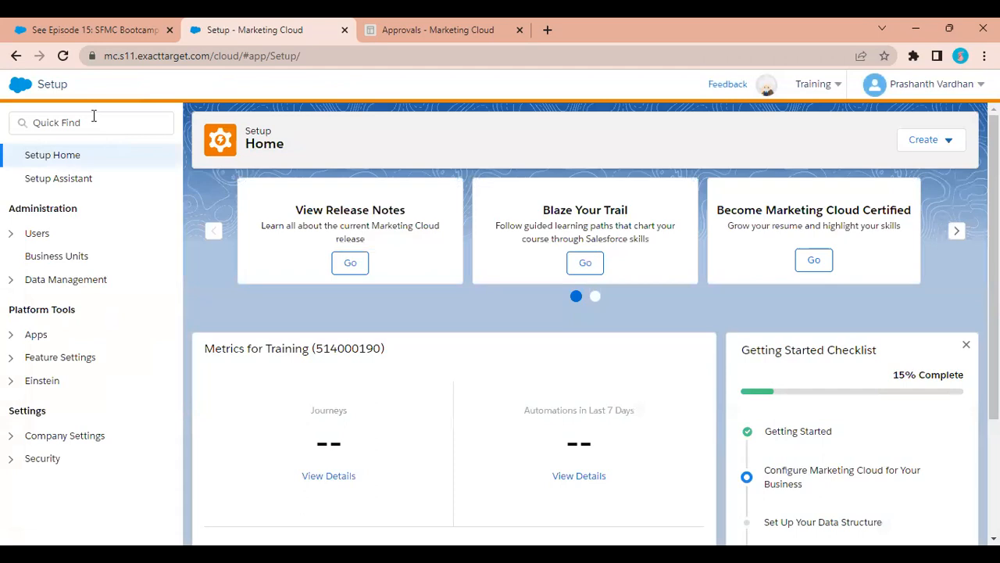
click(93, 116)
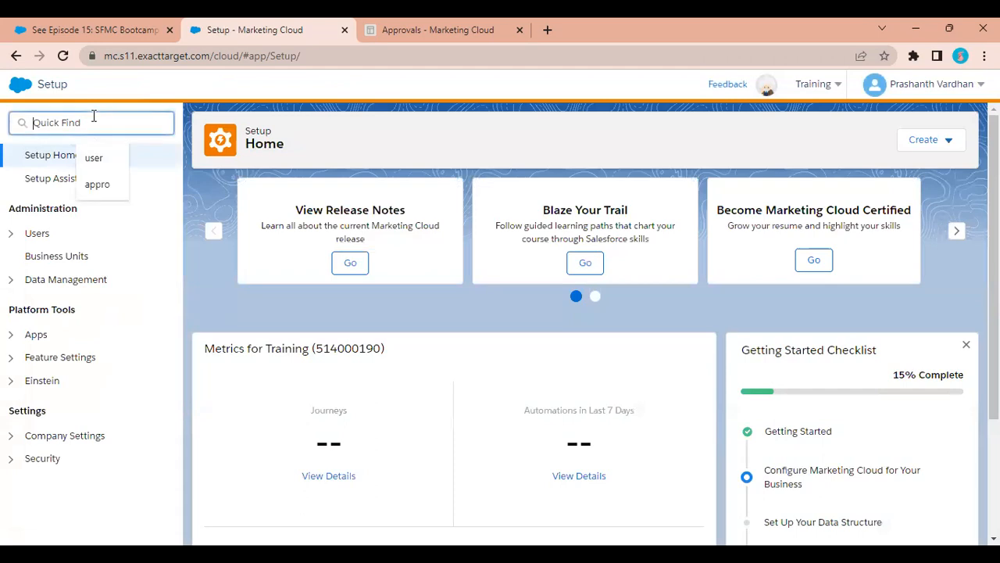
text(conte)
click(109, 301)
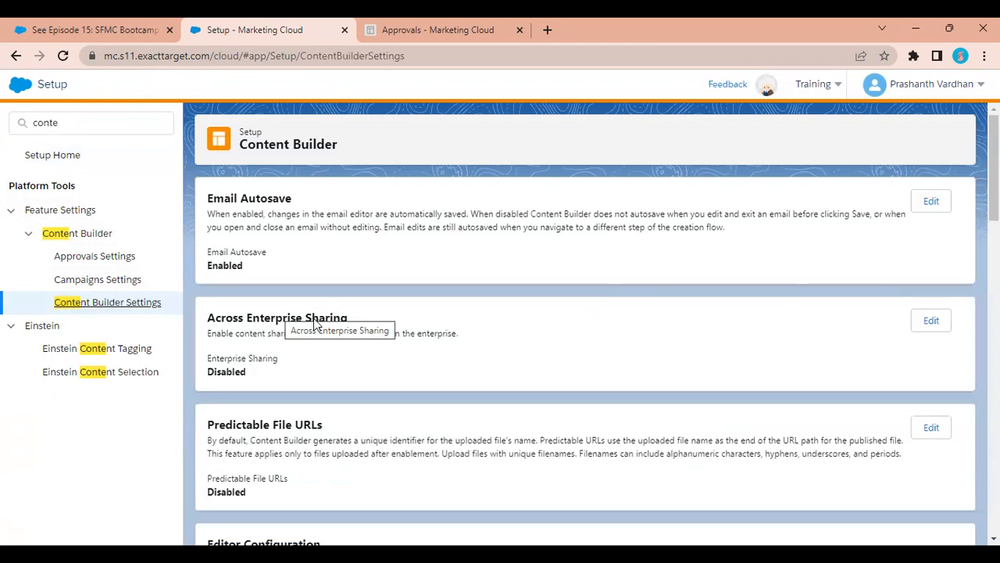
Review the Content Builder settings, including Predictable File URLs Disabled, and start editing the Basic Content blocks.
scroll(319, 302, down, 2)
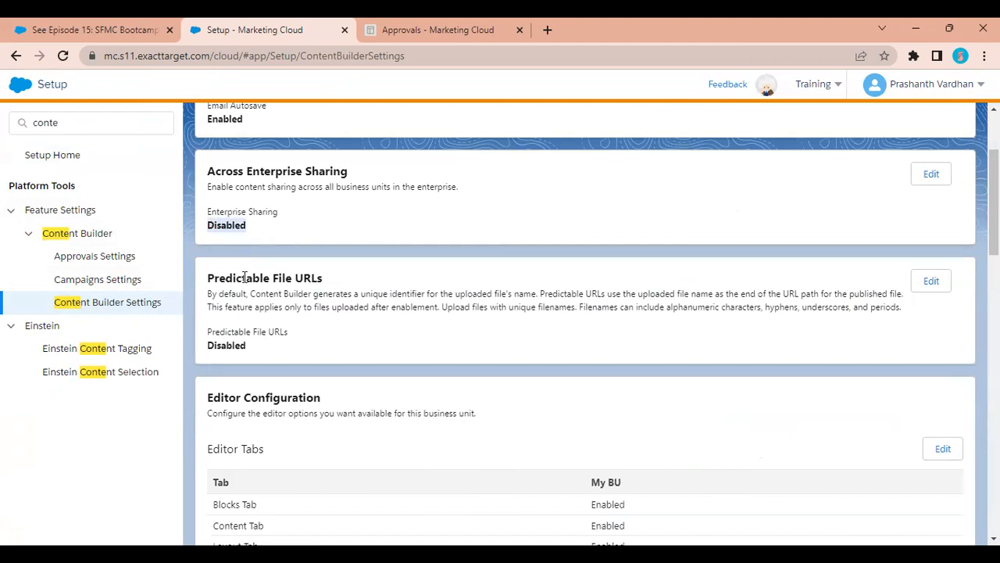
scroll(246, 280, down, 2)
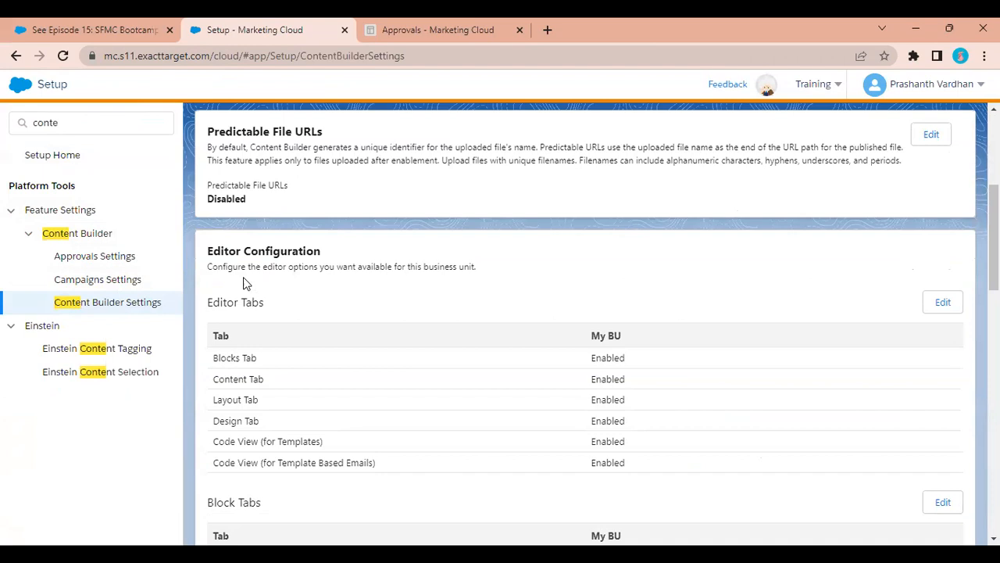
drag(247, 201, 206, 200)
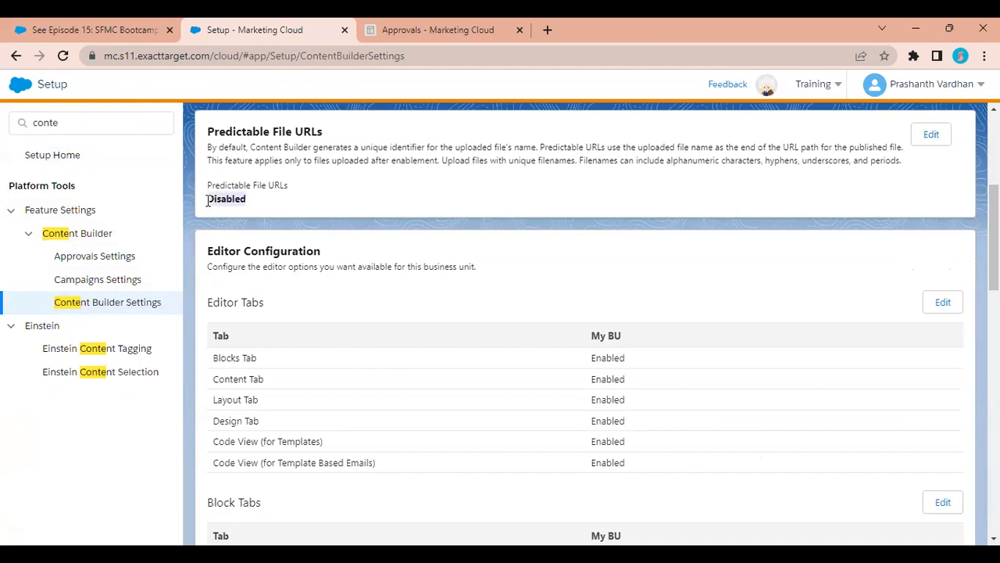
scroll(322, 206, down, 8)
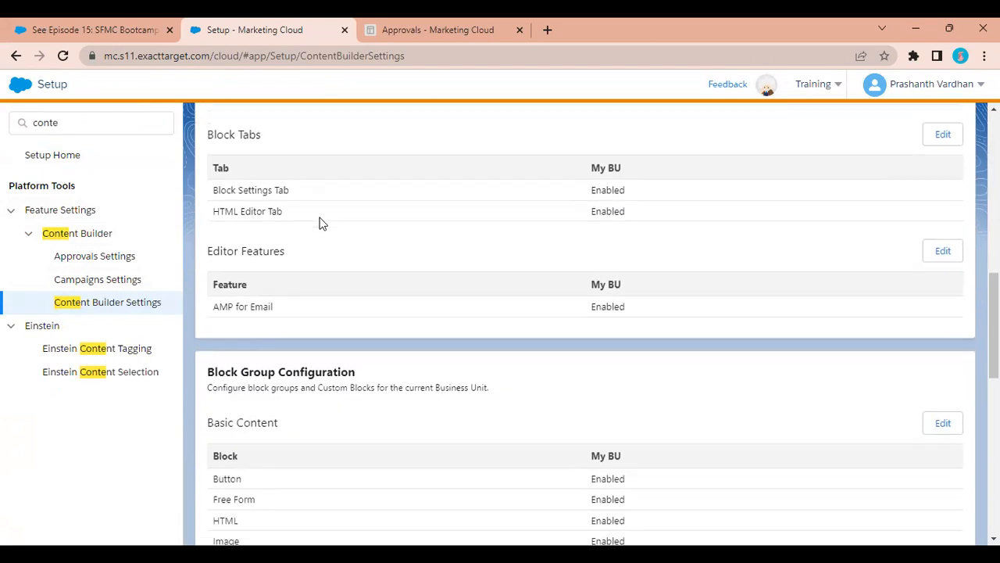
scroll(322, 224, down, 2)
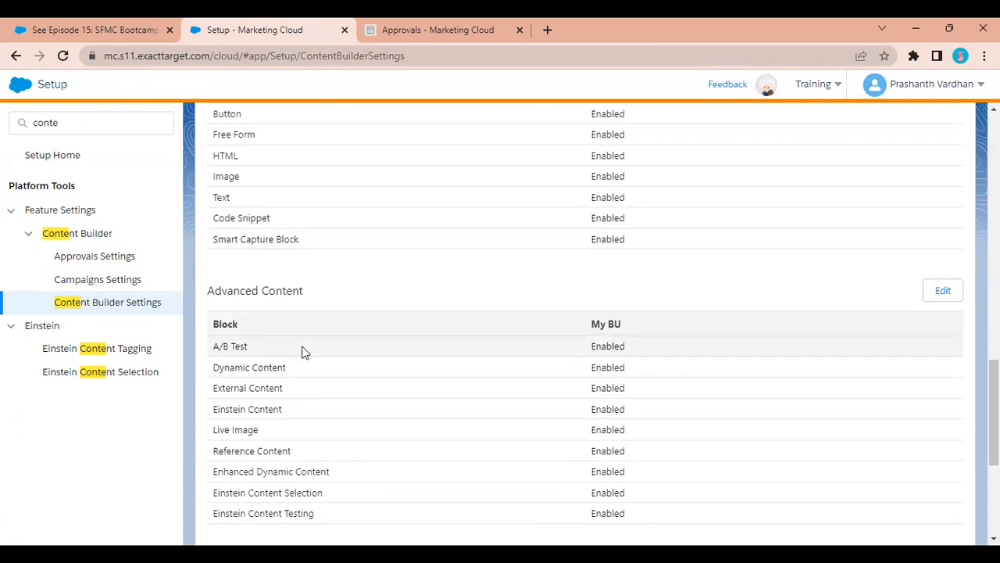
scroll(304, 351, up, 3)
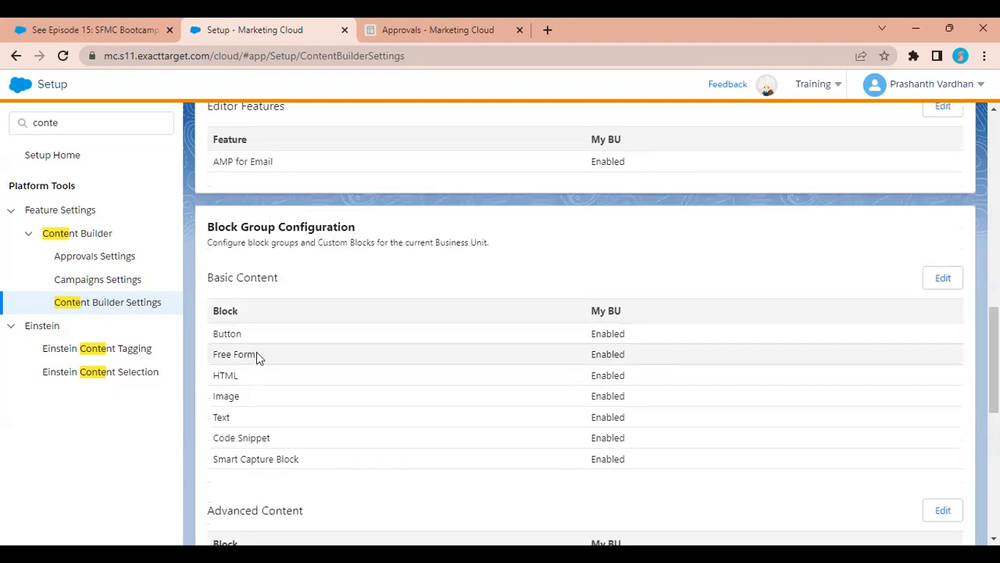
click(943, 278)
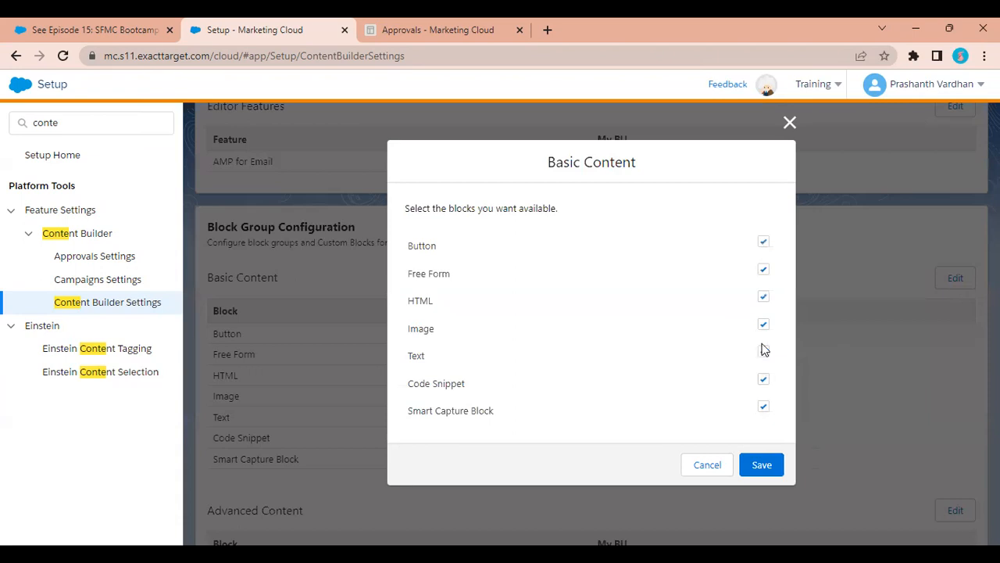
Cancel the Free Form block change, then review Approvals Settings and Einstein Content Tagging settings.
click(764, 271)
click(705, 465)
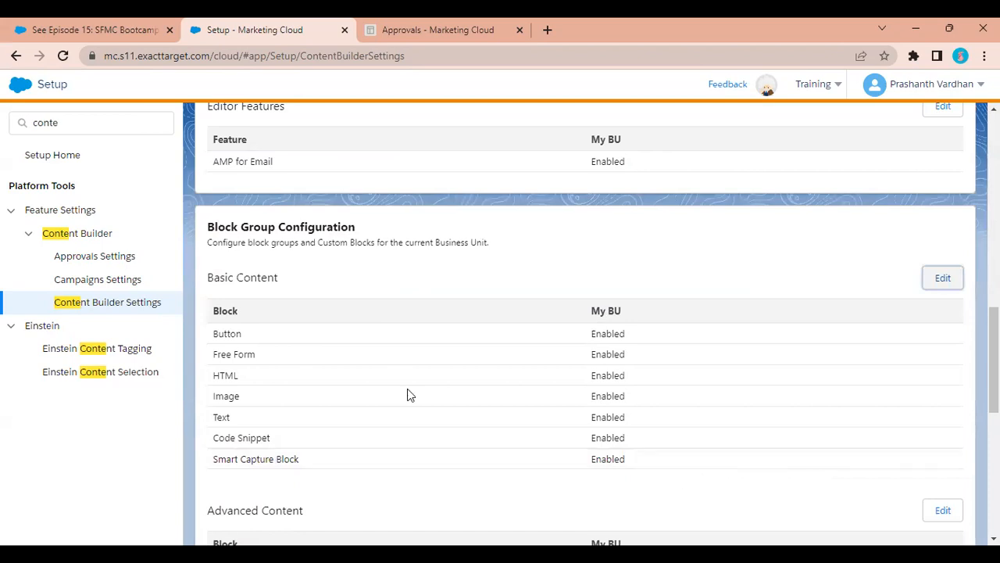
click(110, 265)
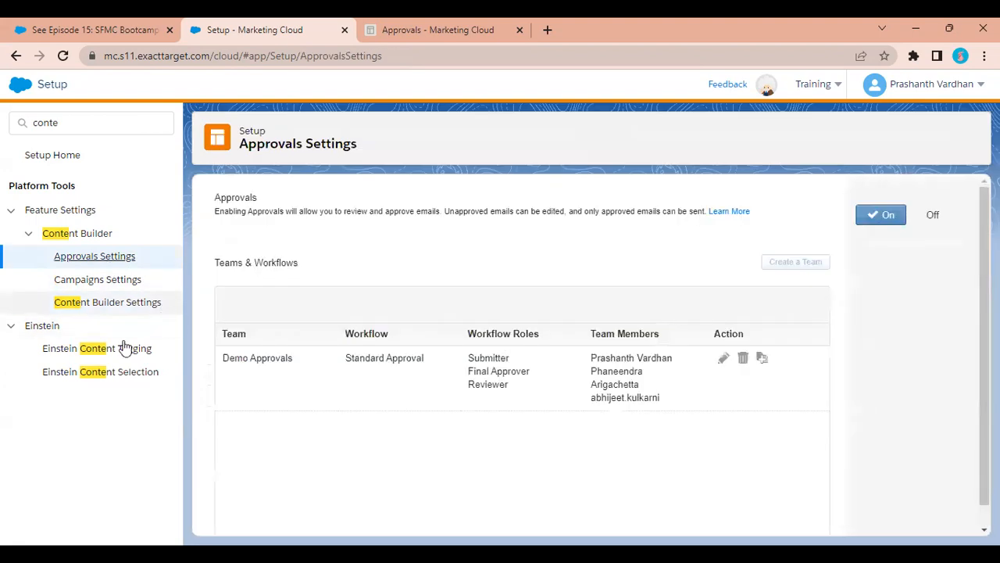
click(128, 349)
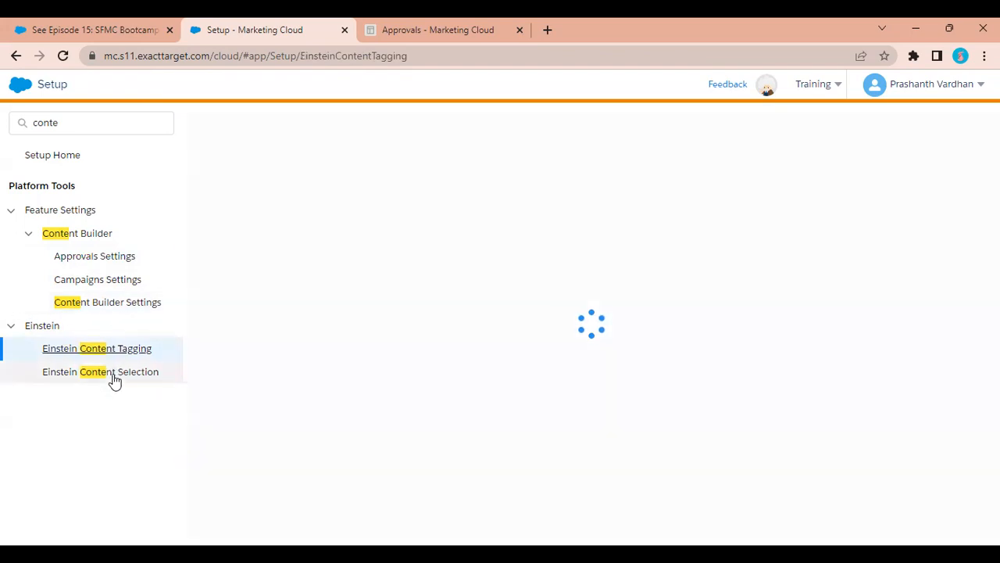
Return to the Marketing Cloud dashboard via the logo.
click(156, 26)
click(214, 30)
click(23, 88)
Open Content Builder, view the SHARED tab holding only Demo HTML, and list the business units.
mouse_move(603, 163)
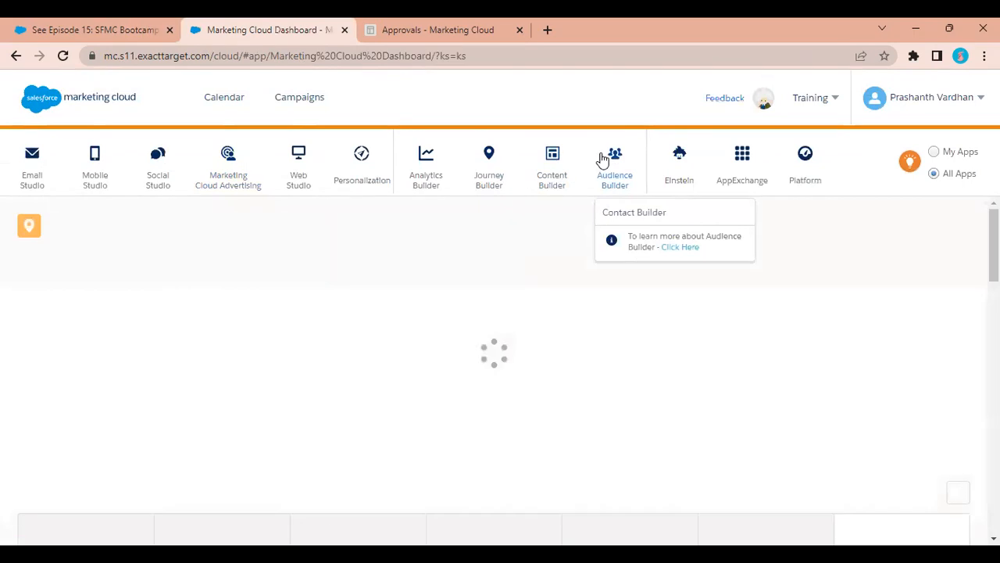
mouse_move(550, 186)
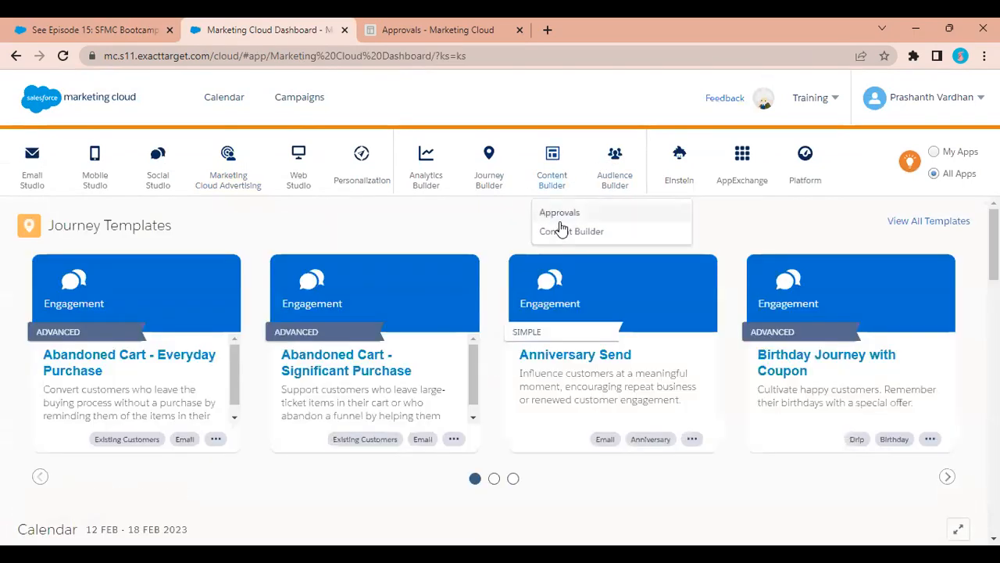
click(565, 232)
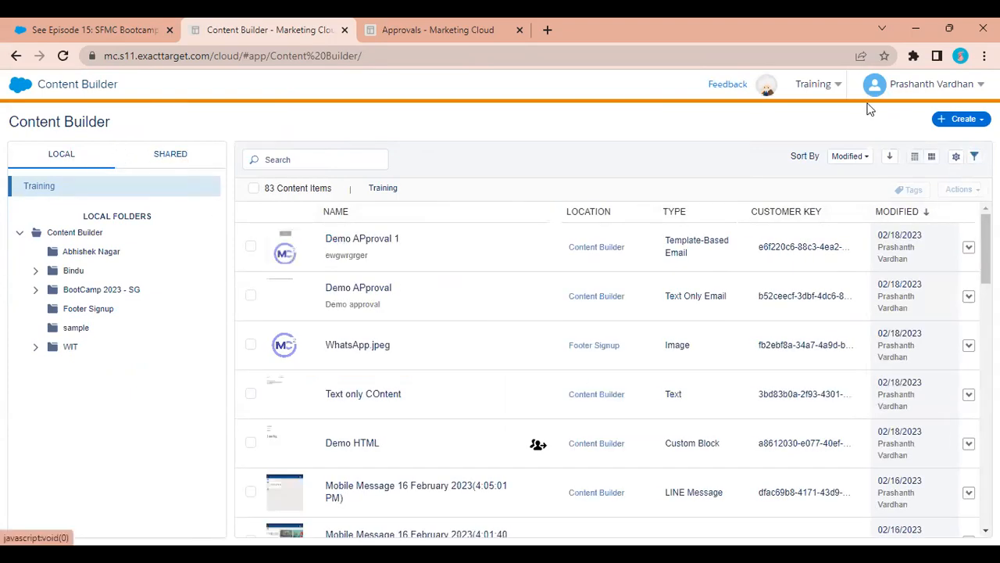
mouse_move(823, 83)
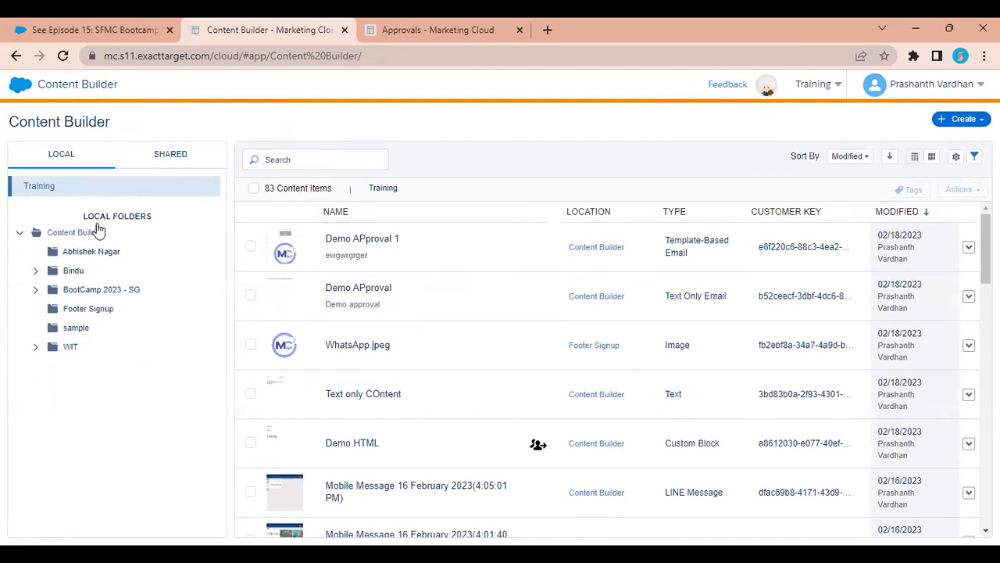
click(166, 154)
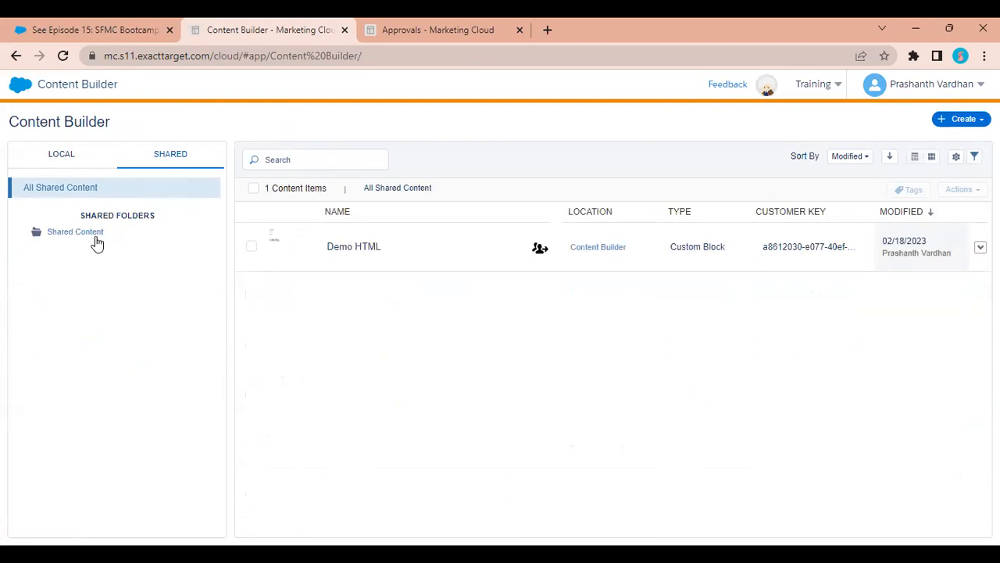
click(822, 86)
Switch to the Training 2 business unit and bring up actions for its Content Builder folder.
click(818, 89)
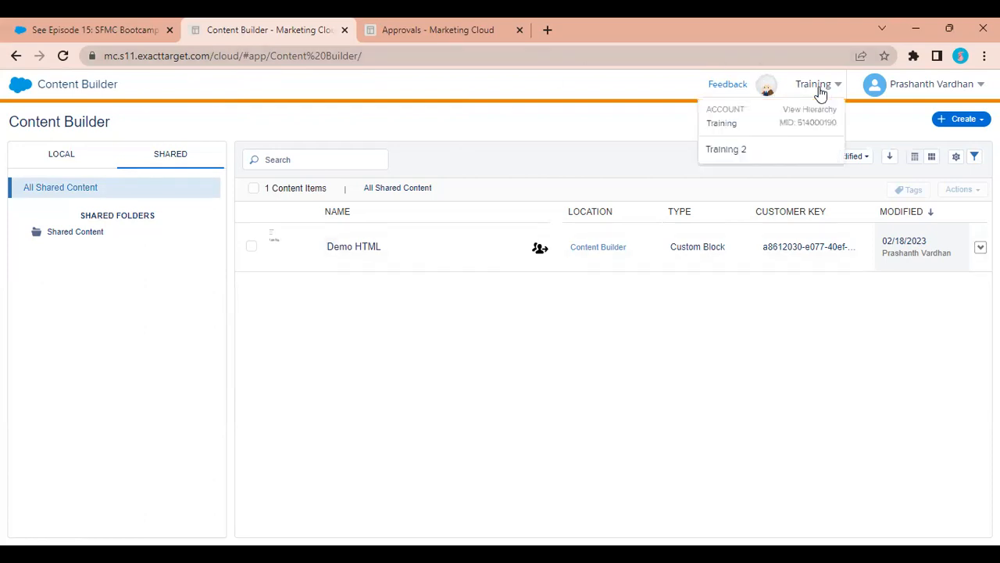
click(769, 157)
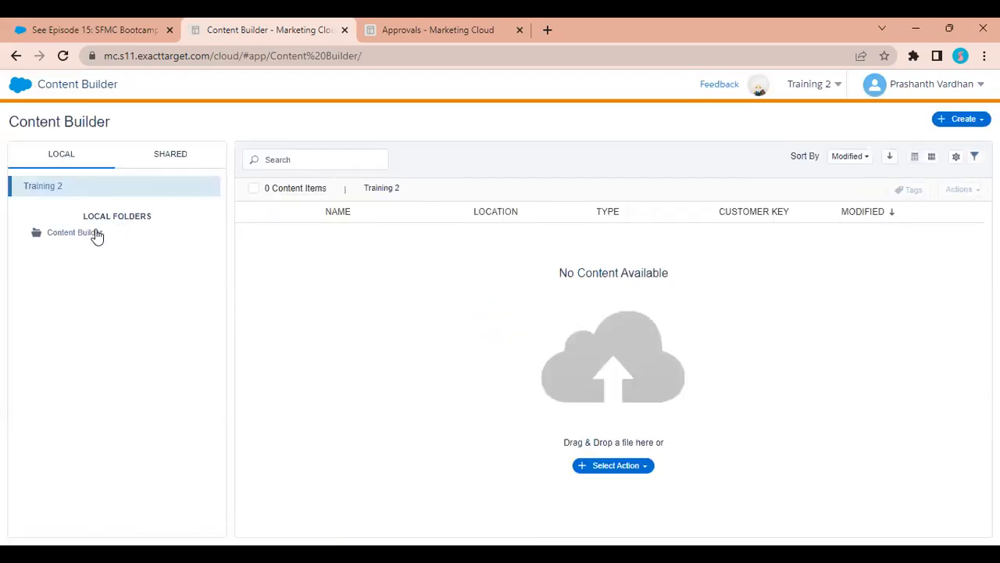
click(75, 233)
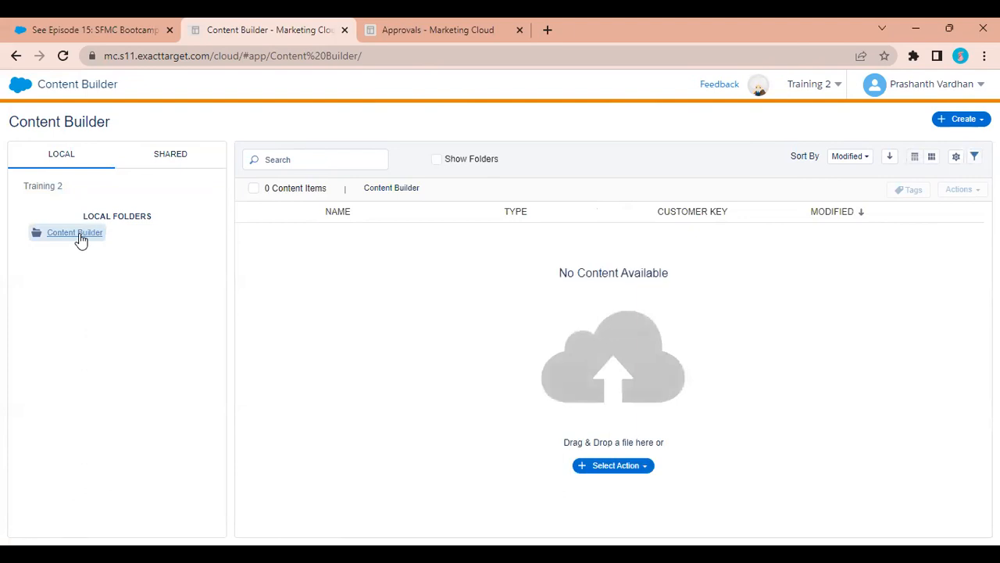
right_click(81, 237)
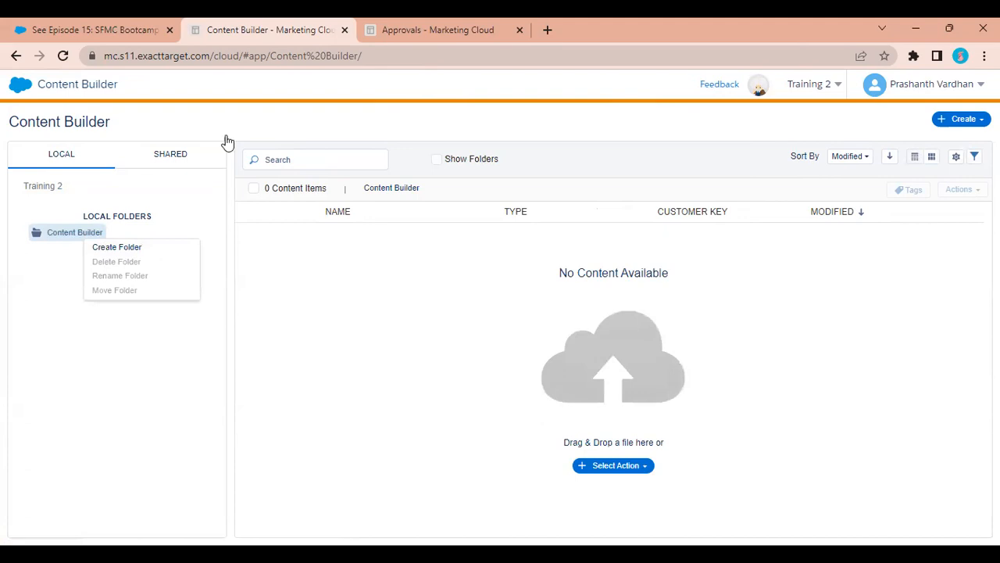
Browse All Shared Content, then return to the local Content Builder folder and start Create Folder.
click(166, 156)
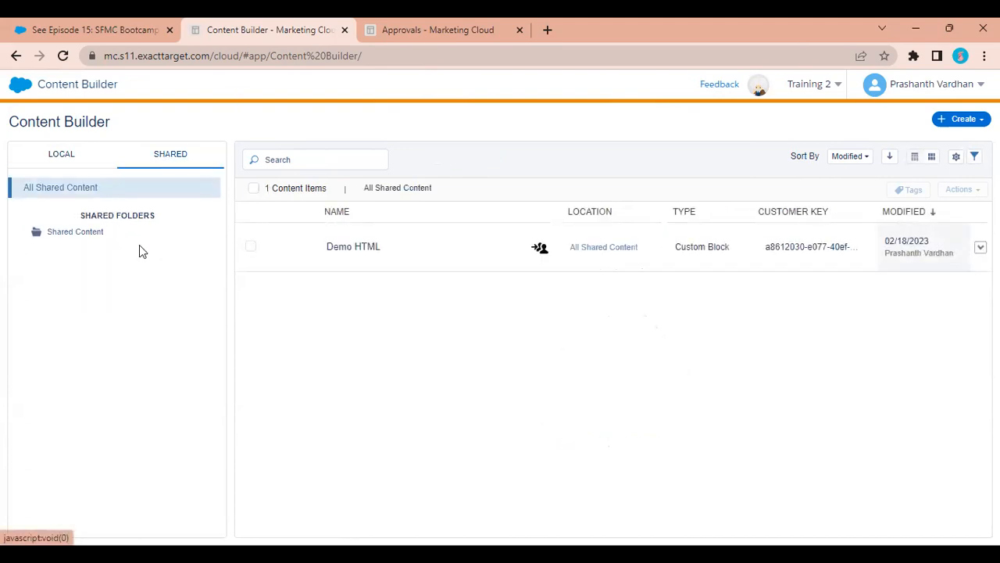
click(110, 188)
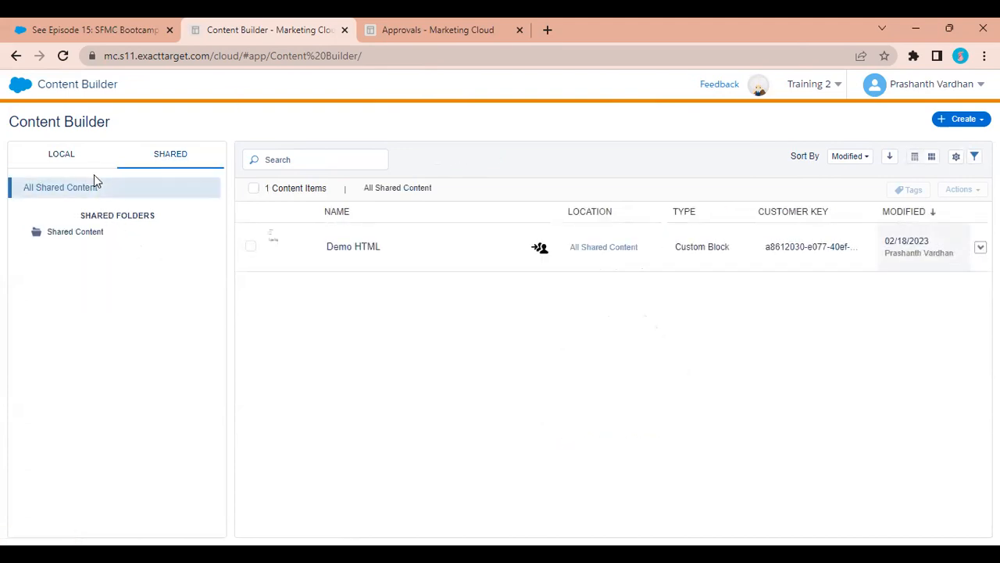
mouse_move(815, 85)
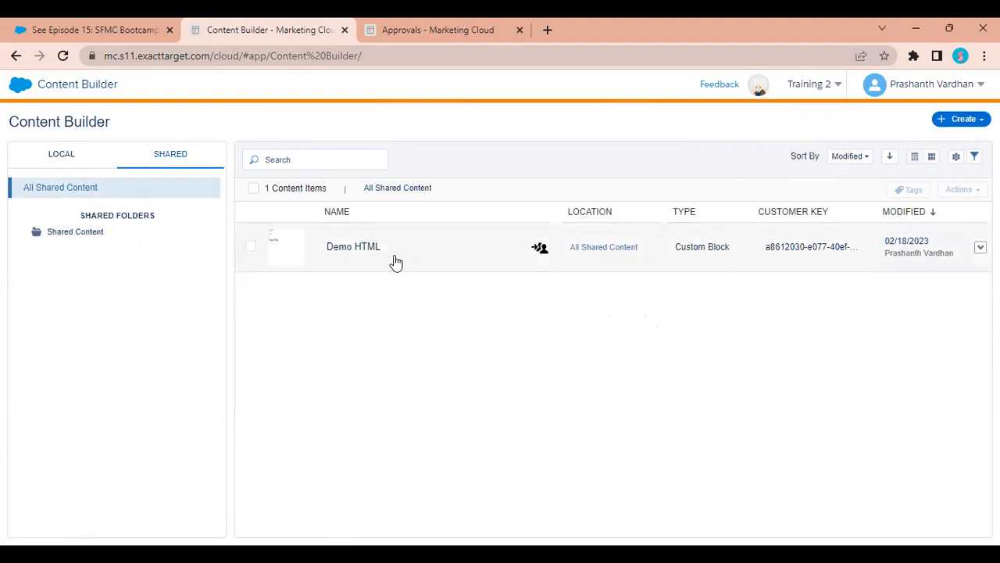
mouse_move(543, 258)
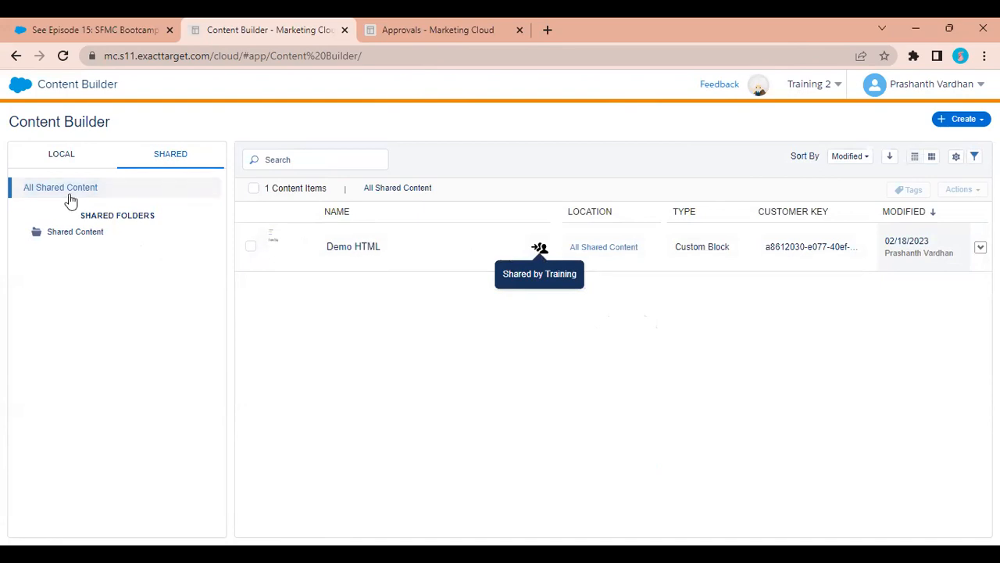
click(62, 166)
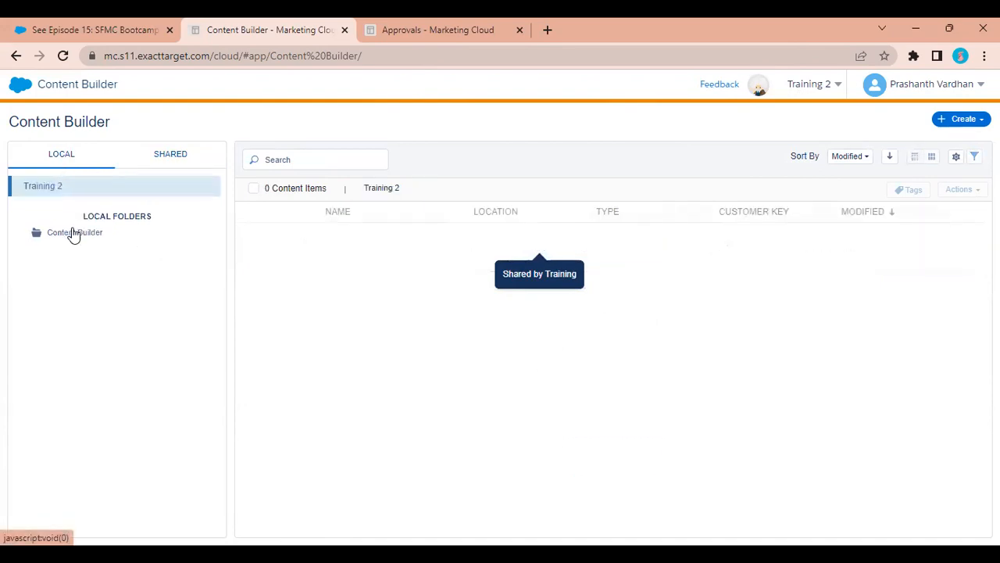
click(72, 233)
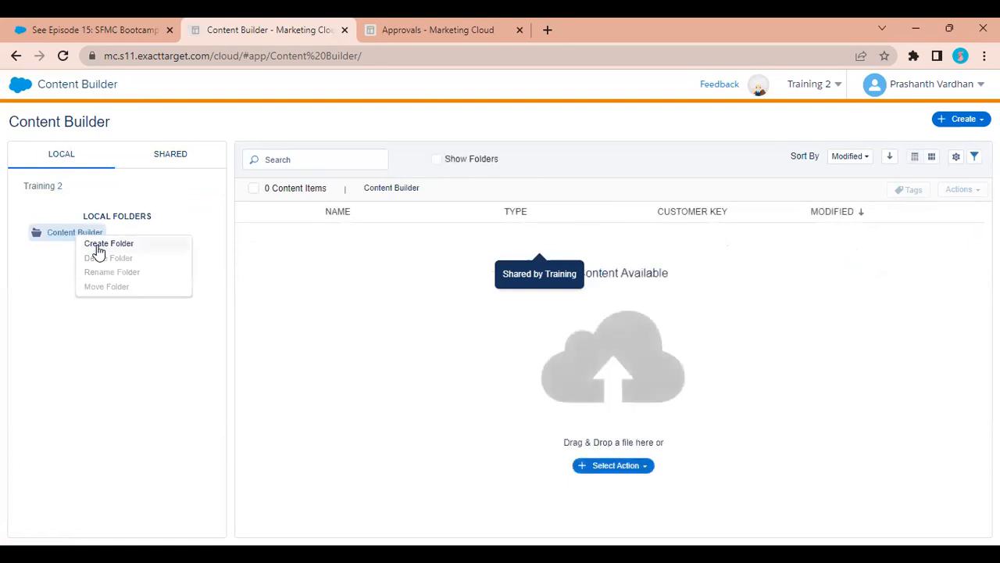
click(97, 245)
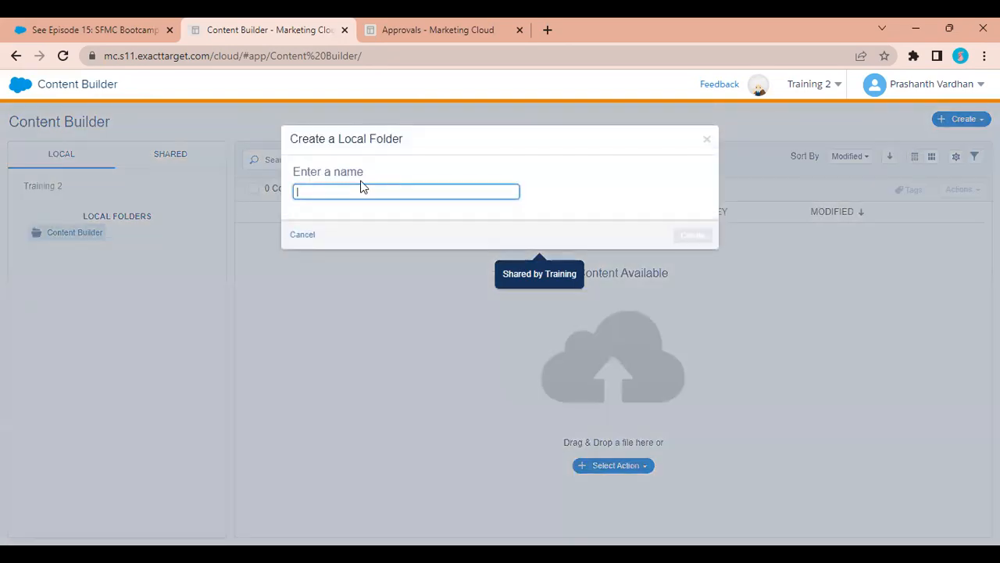
Create a local folder named with the user's name plus 'Dem', open it, and view its actions.
text(Prashanth Dem)
click(696, 236)
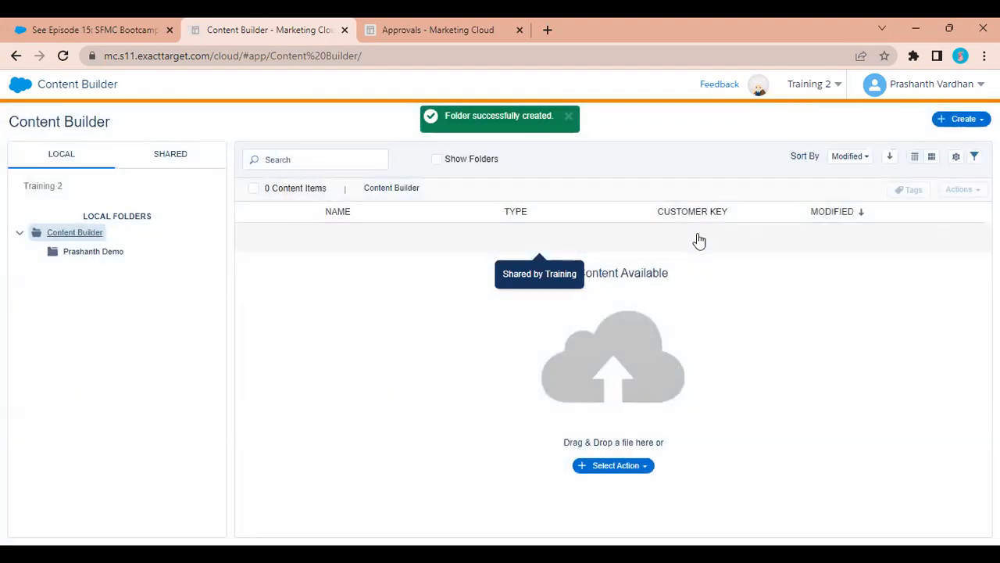
click(88, 257)
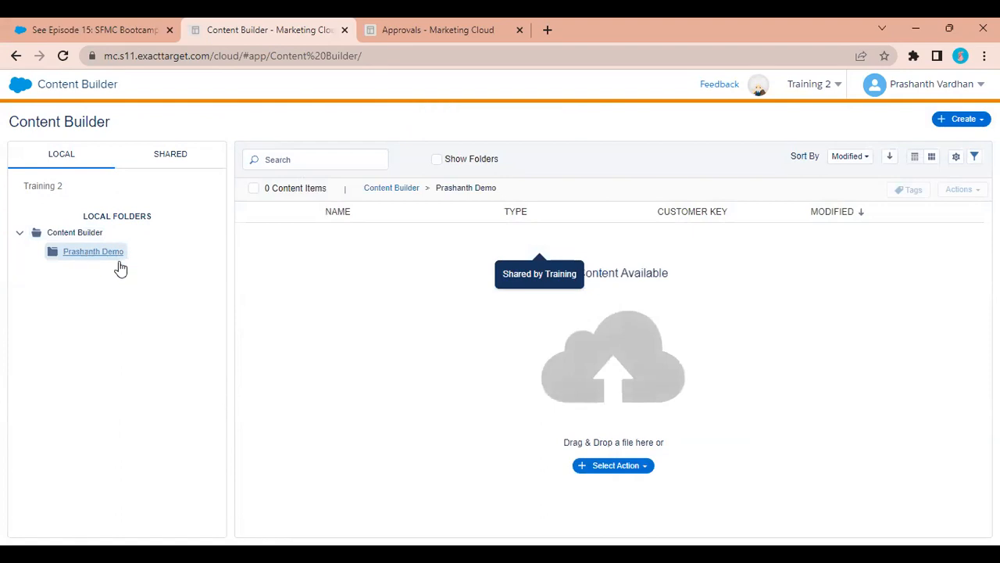
click(632, 466)
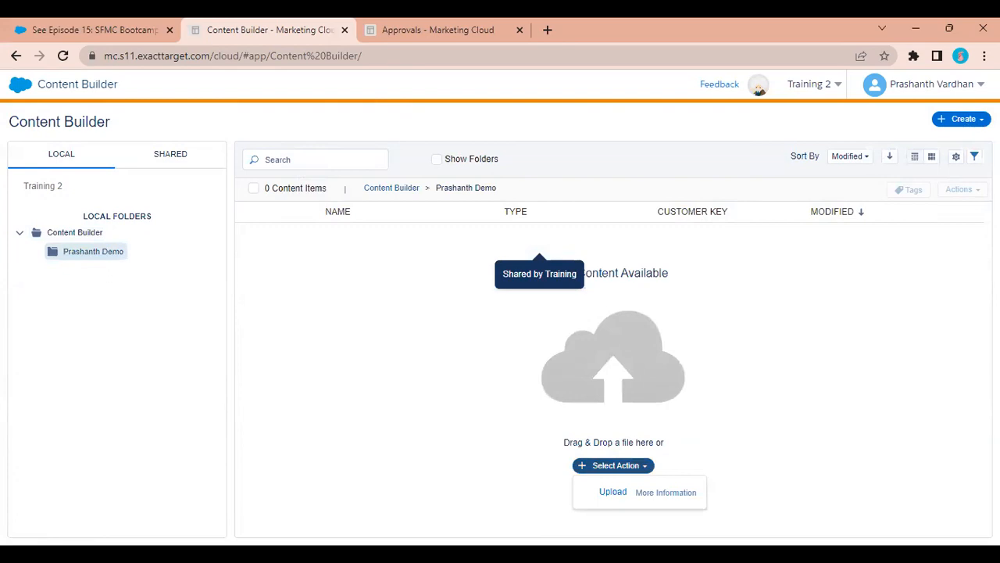
click(969, 118)
Create a new Button content block, check its HTML and styling, and save it.
mouse_move(922, 186)
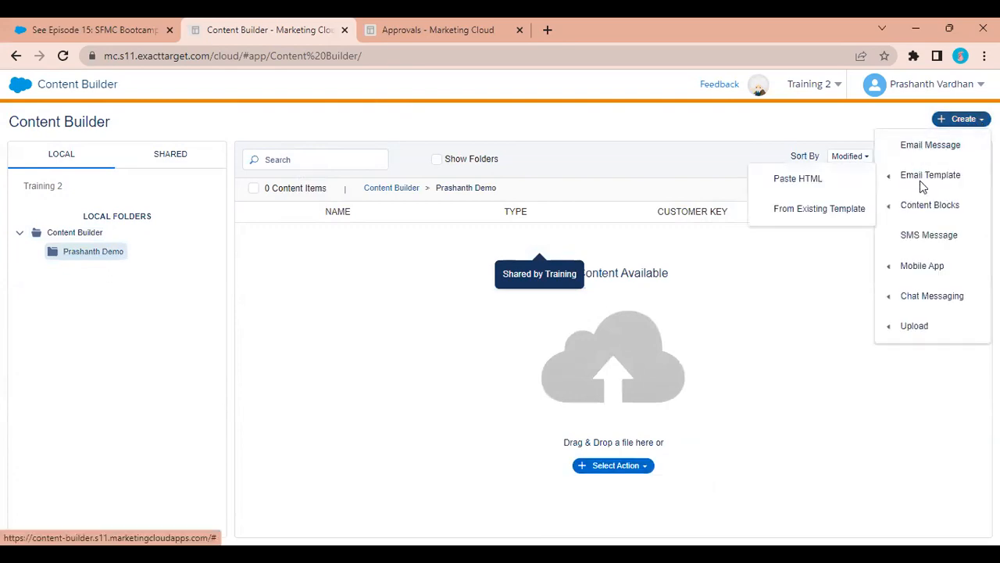
mouse_move(918, 216)
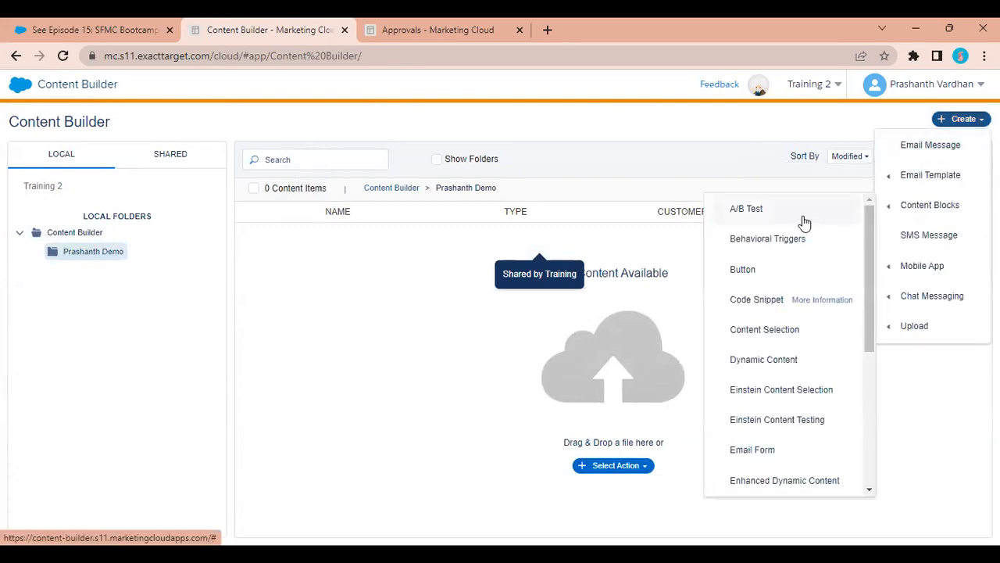
click(743, 270)
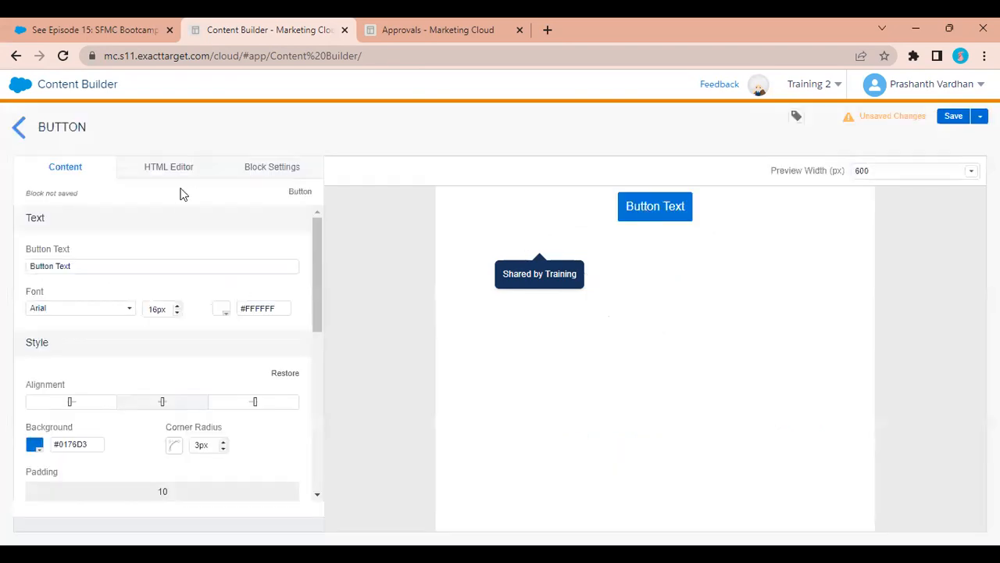
click(156, 176)
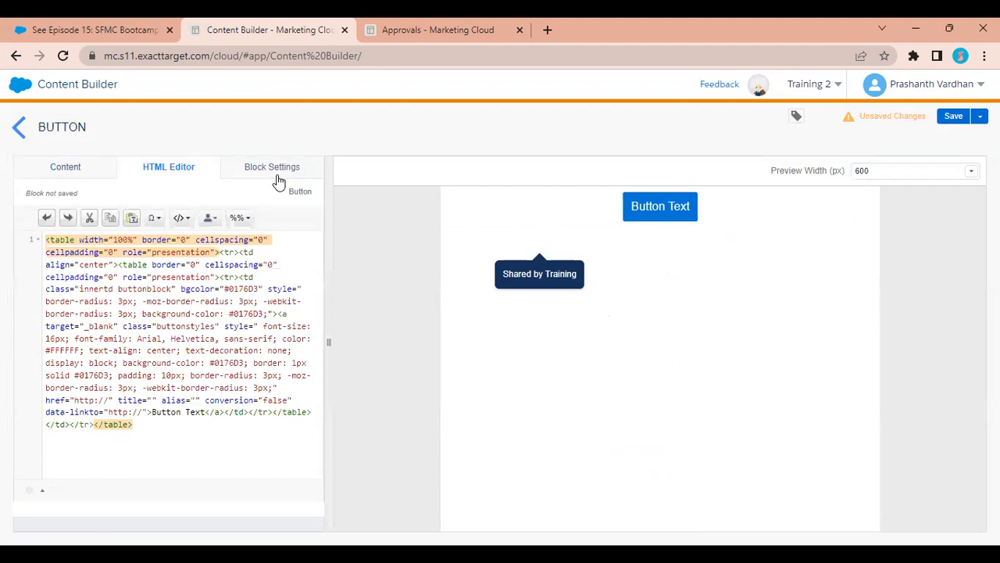
click(272, 167)
click(947, 121)
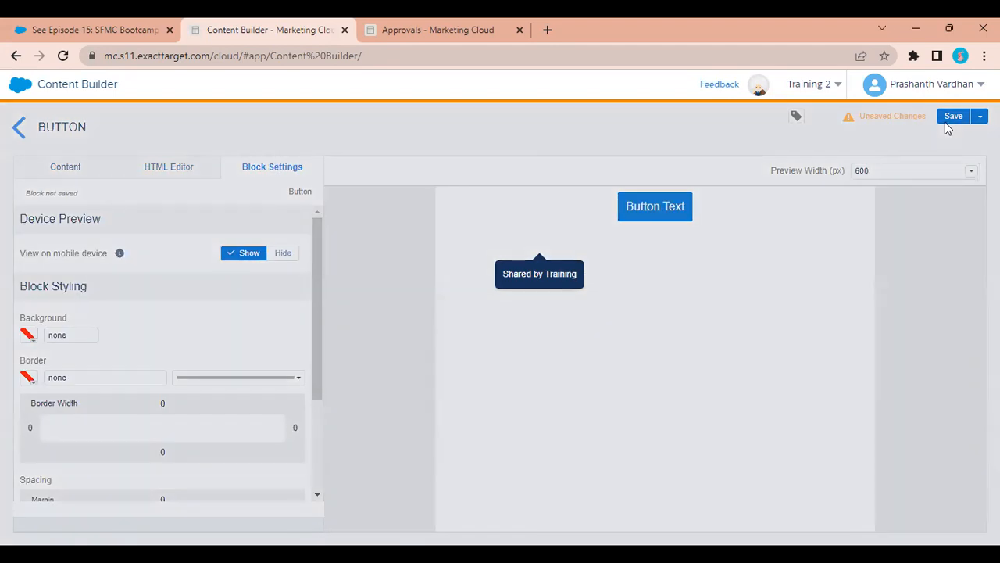
Name the block 'Button GTest' and set its location to the local demo folder.
click(911, 163)
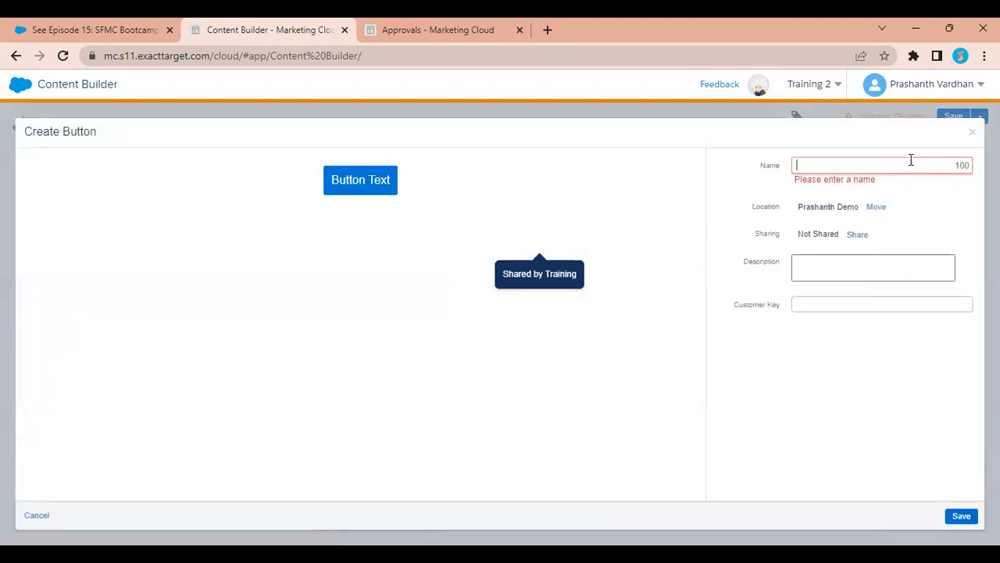
text(Button GTest)
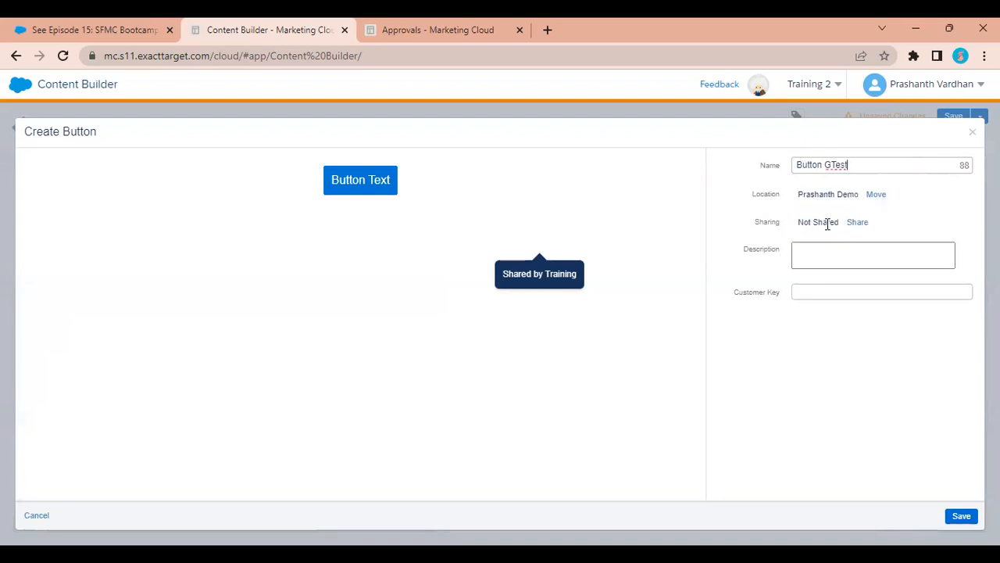
drag(795, 224, 843, 228)
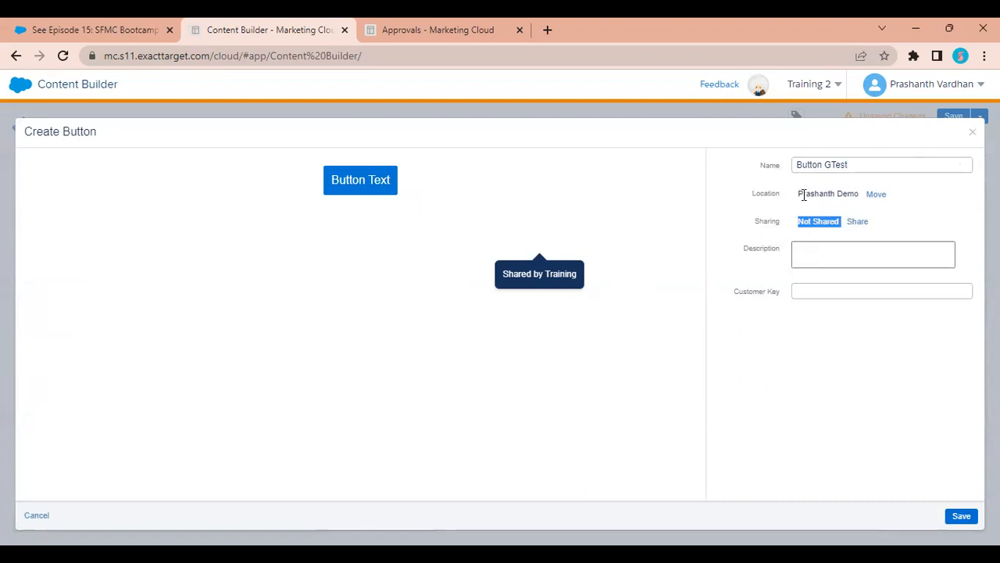
drag(798, 195, 860, 194)
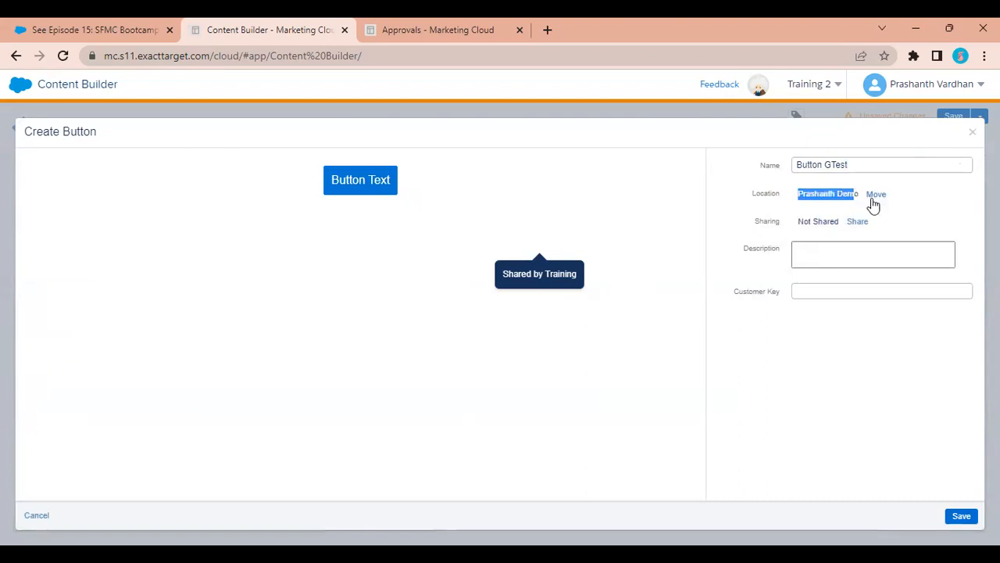
click(873, 197)
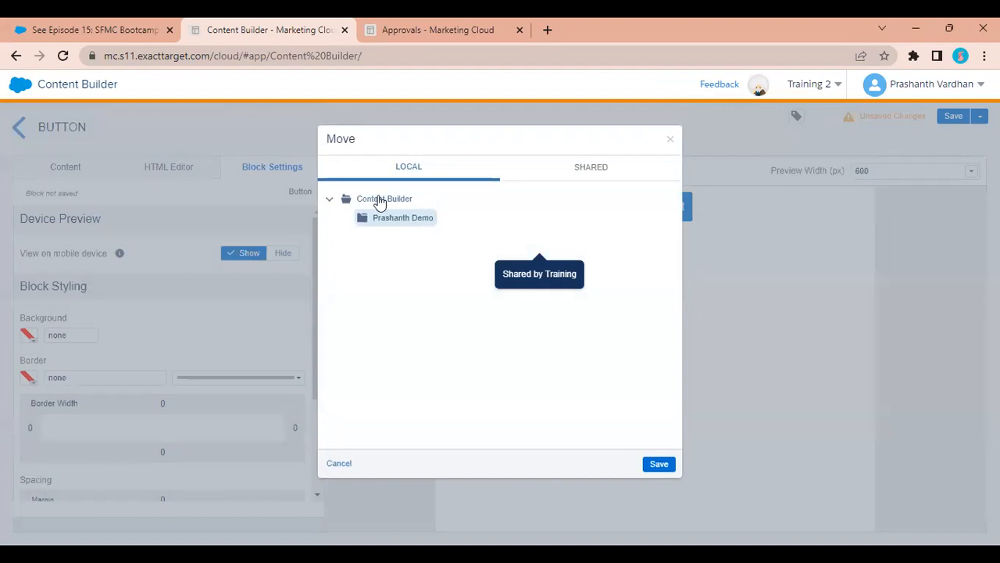
click(636, 167)
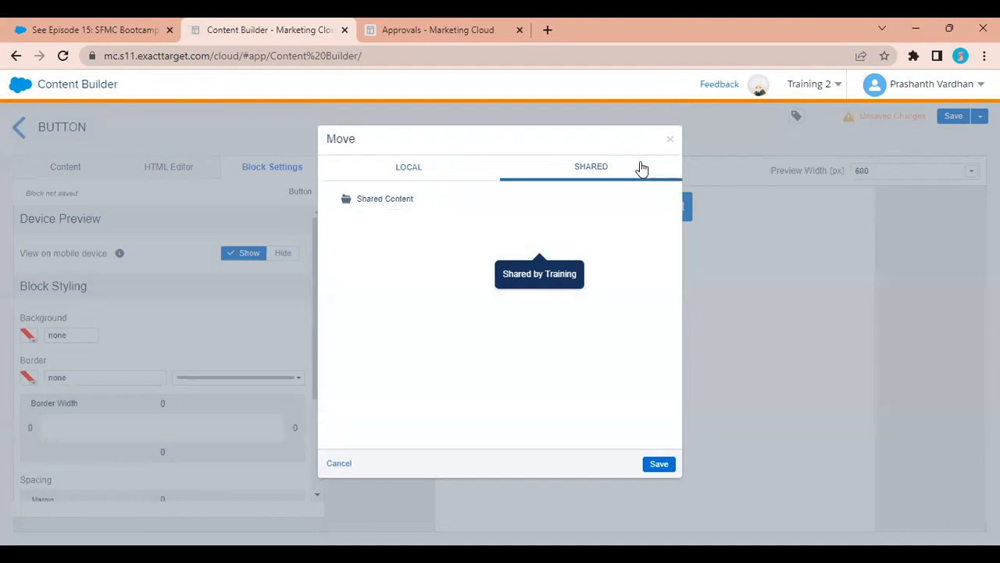
click(375, 205)
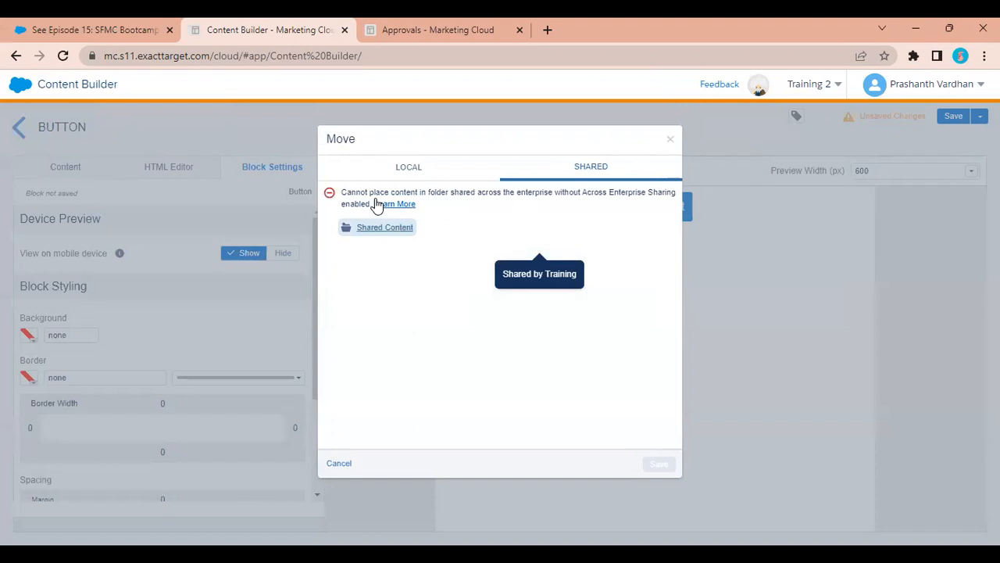
click(408, 168)
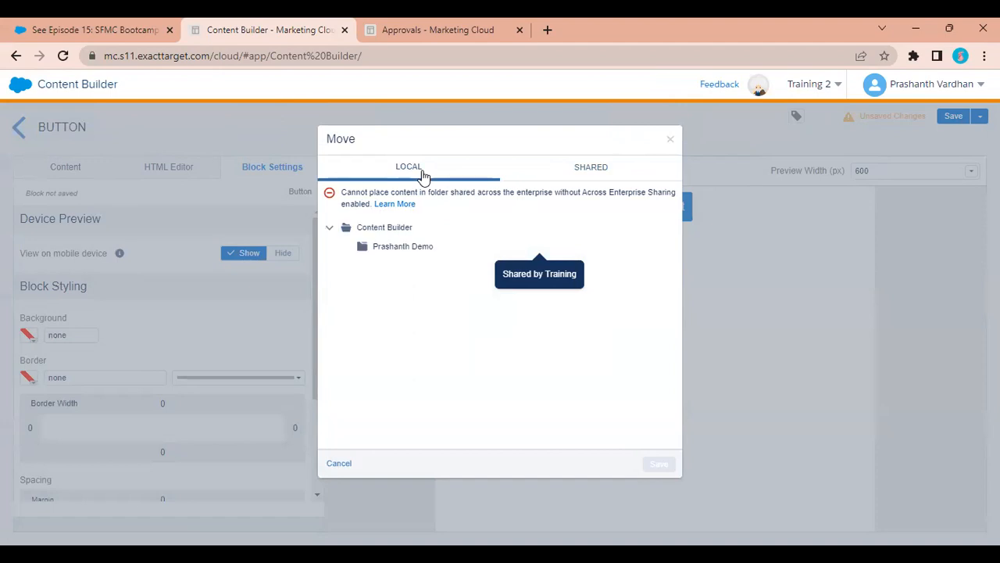
click(403, 250)
click(656, 465)
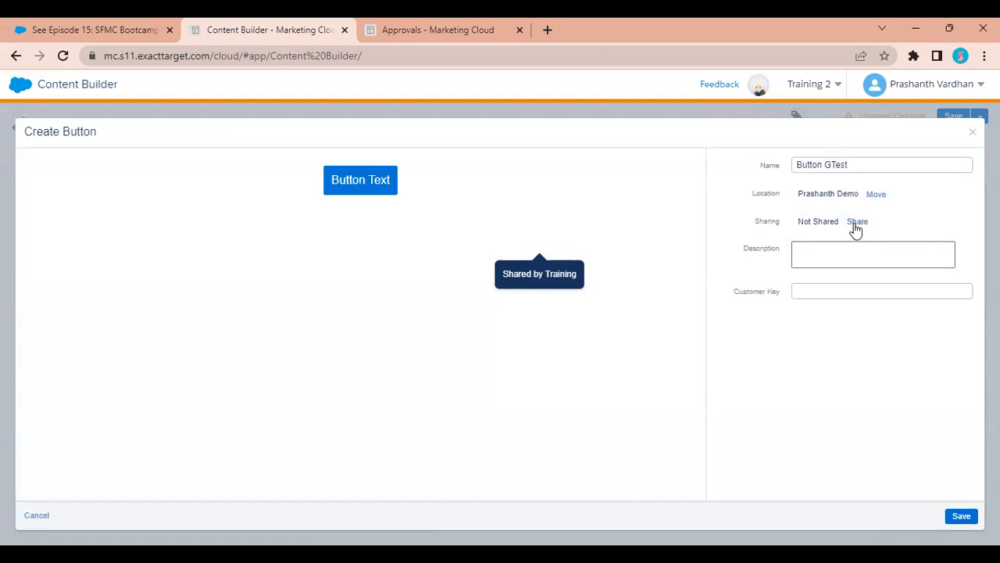
Share Button GTest with the Training business unit at View and Send permission, then save it.
click(855, 224)
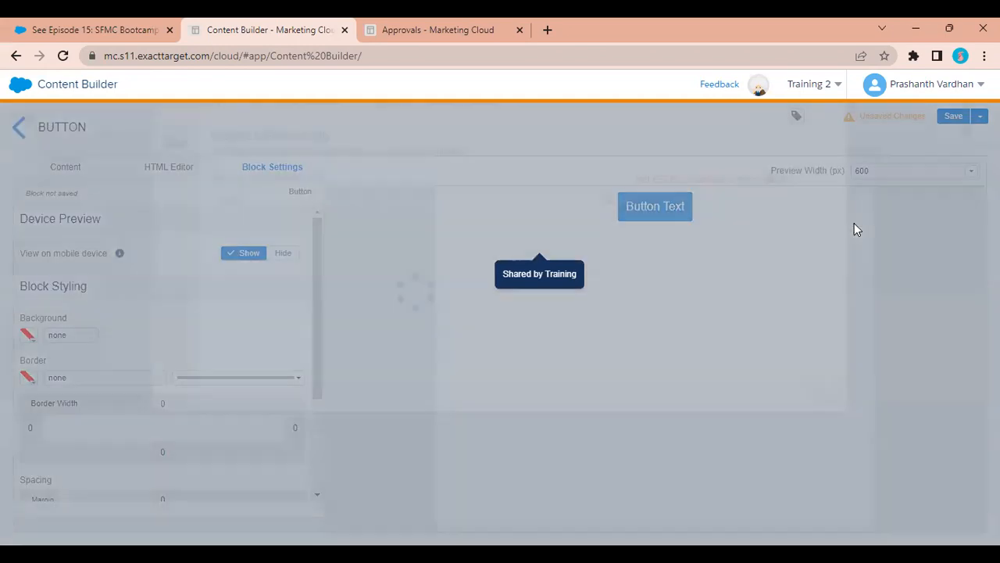
mouse_move(238, 315)
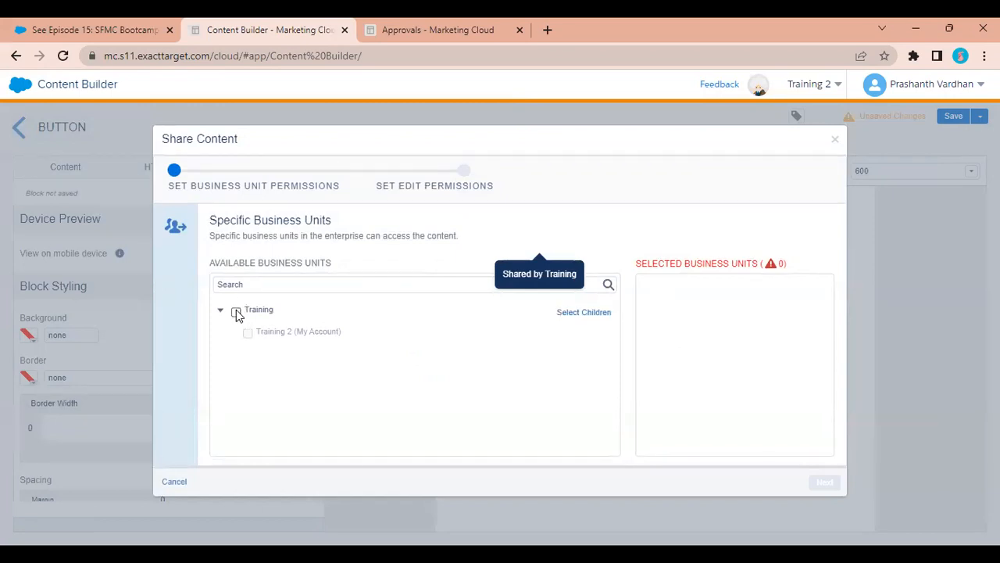
click(237, 312)
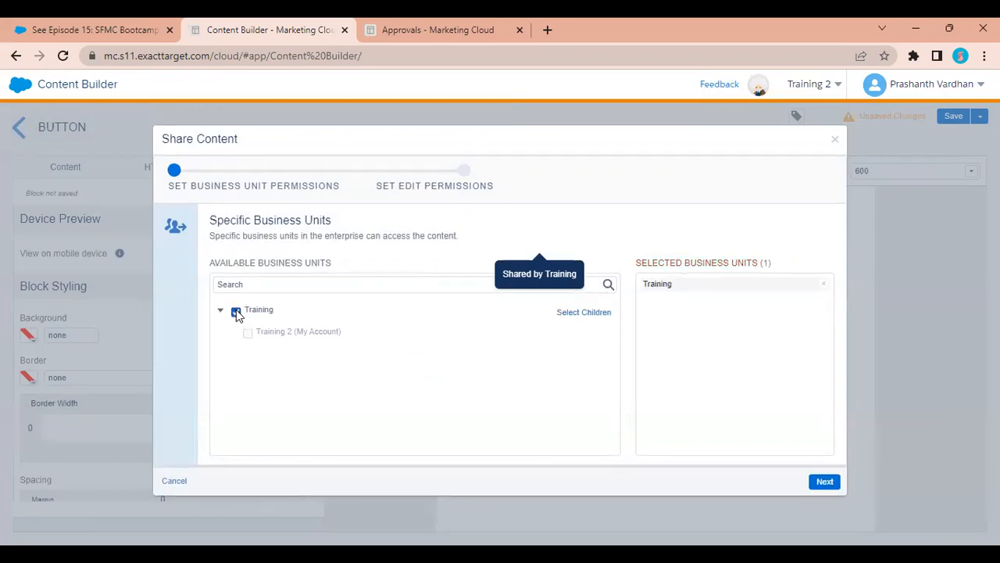
click(823, 481)
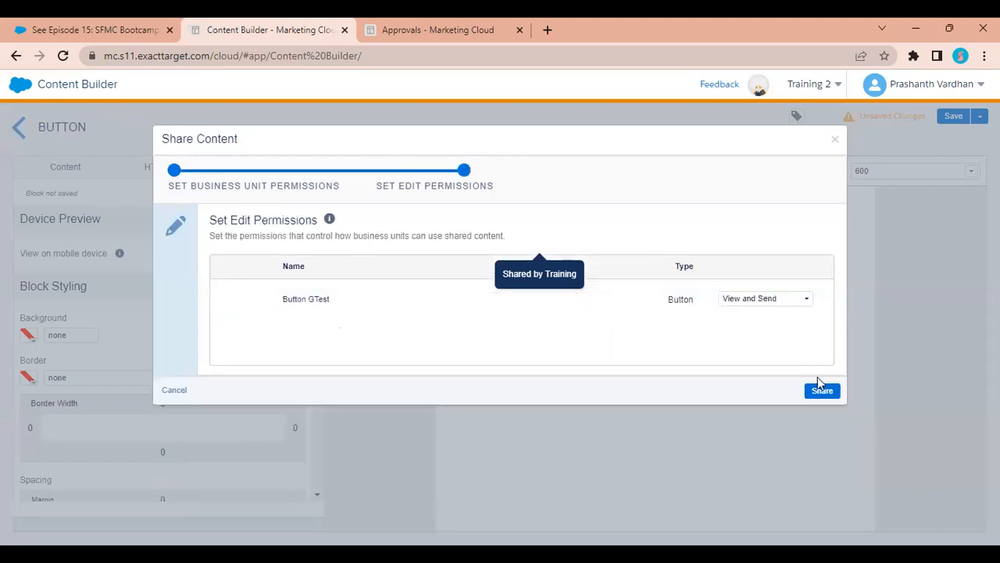
click(753, 304)
click(751, 318)
click(767, 303)
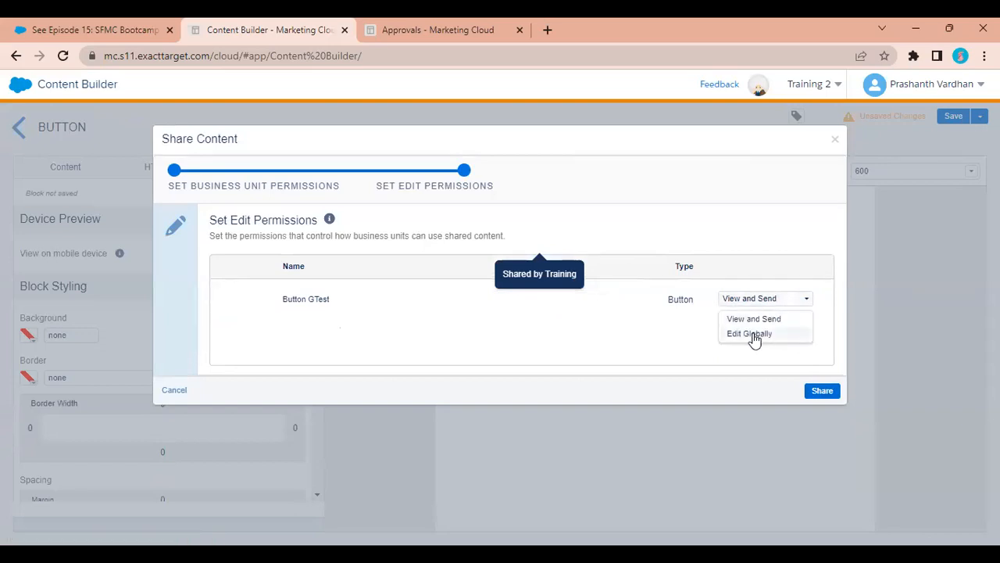
click(767, 321)
click(815, 391)
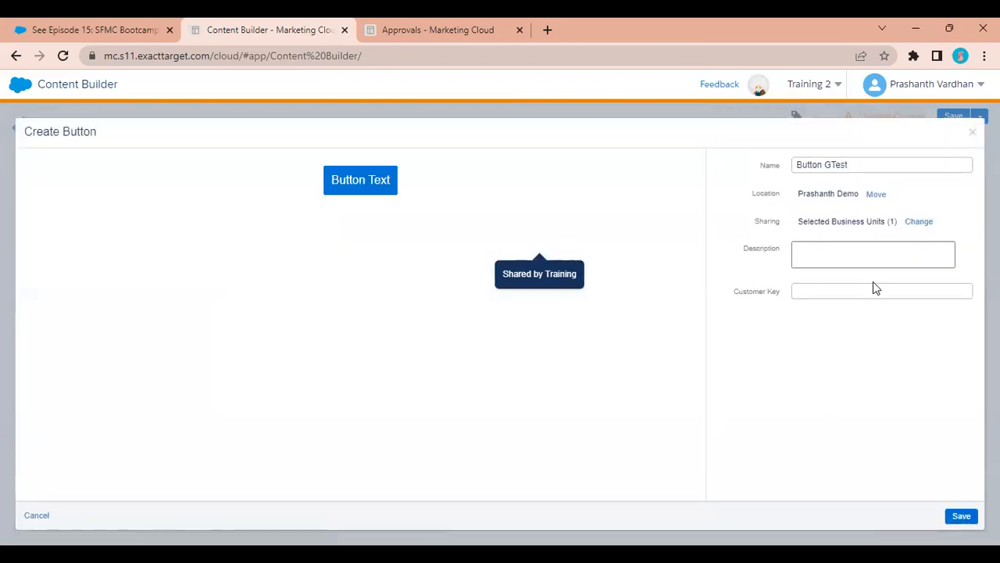
click(967, 518)
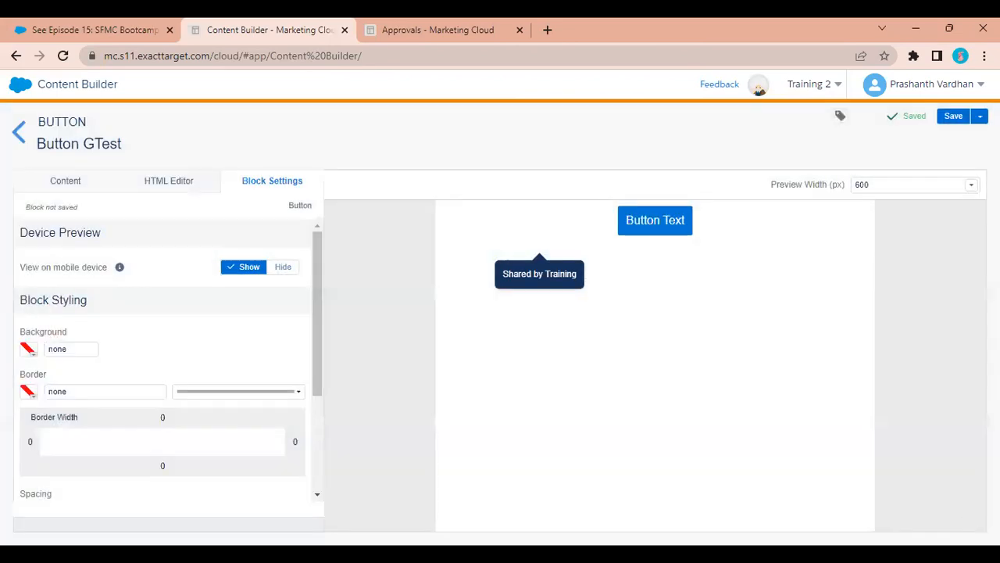
click(980, 117)
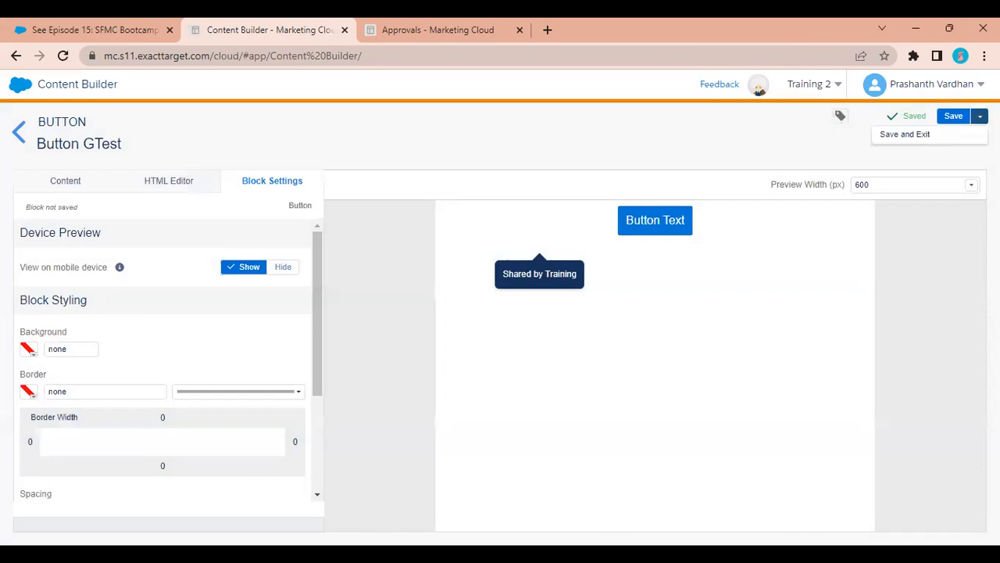
click(943, 136)
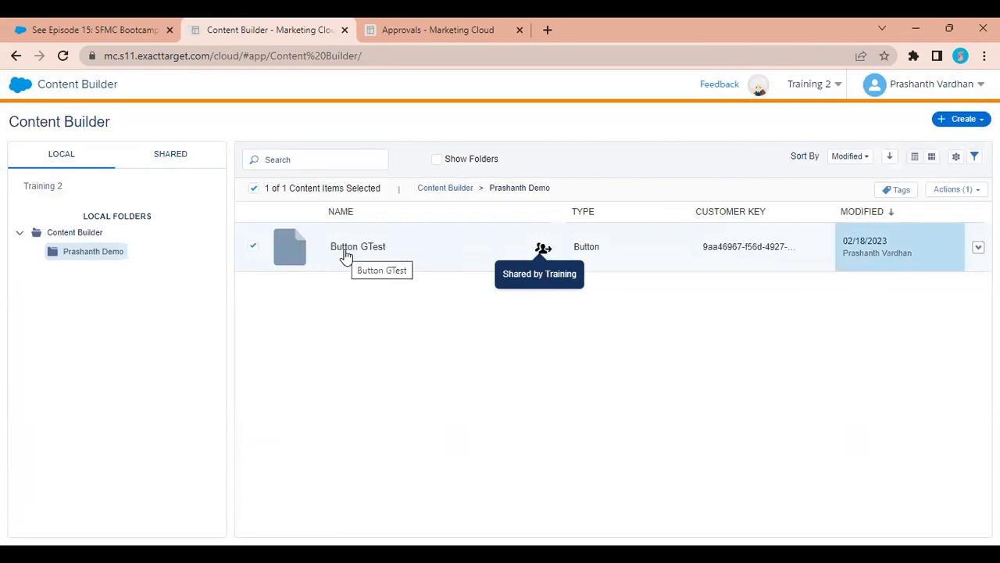
click(827, 86)
Switch to Training, view Shared content listing Button GTest and Demo HTML, then open Create > Content Blocks.
click(749, 148)
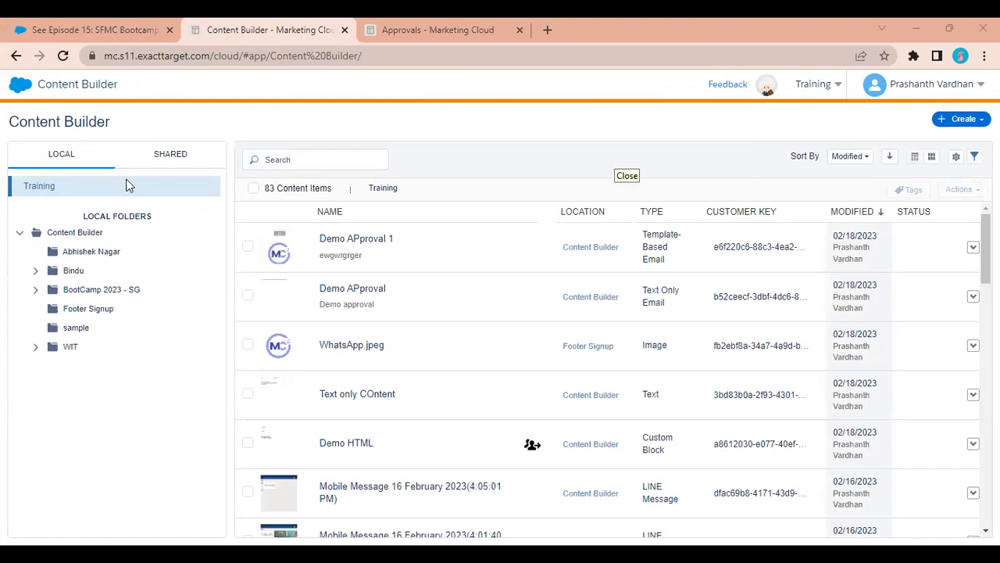
click(193, 155)
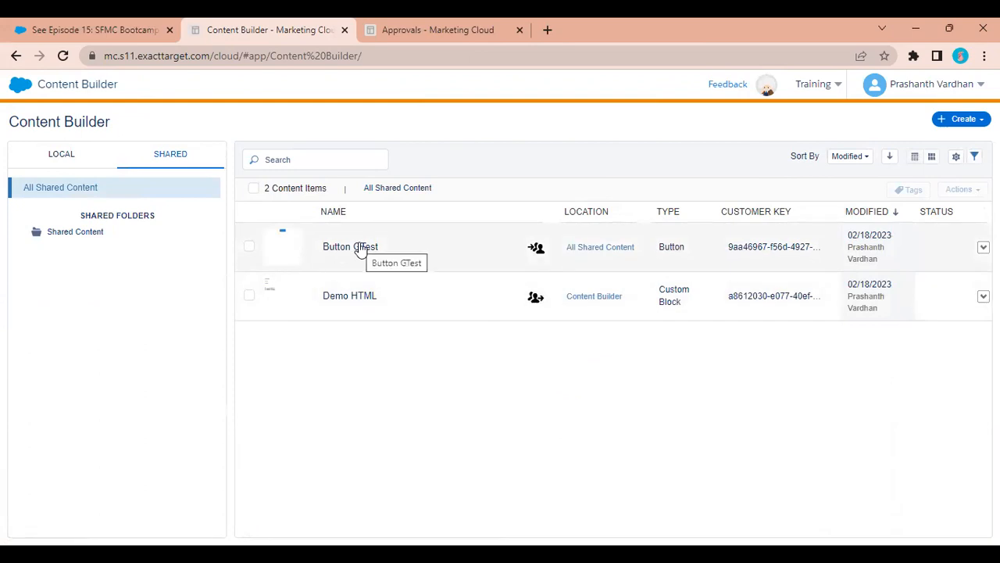
click(961, 119)
mouse_move(931, 207)
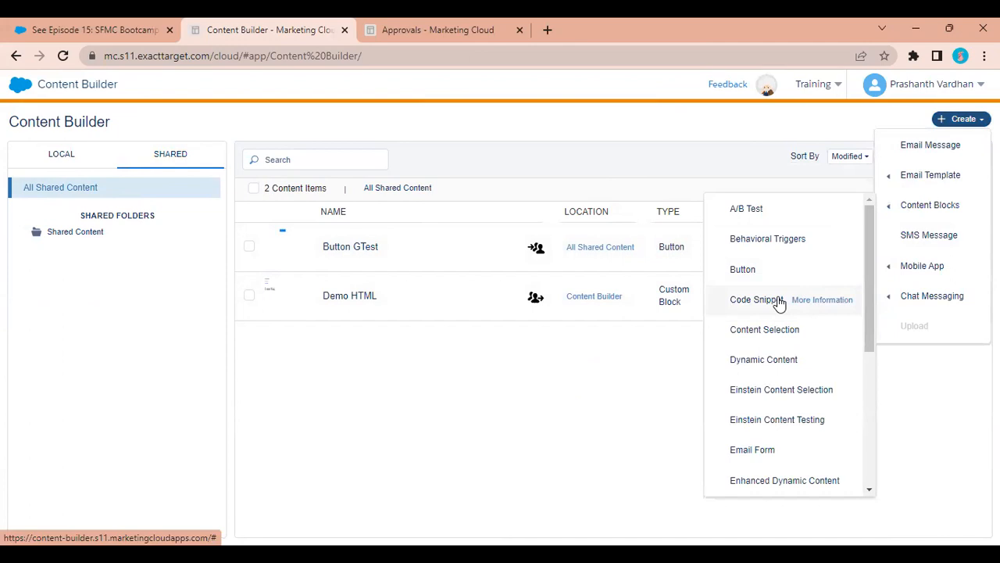
Start a Code Snippet and write <br><h1>THis is a demo</h1> as its code.
click(779, 301)
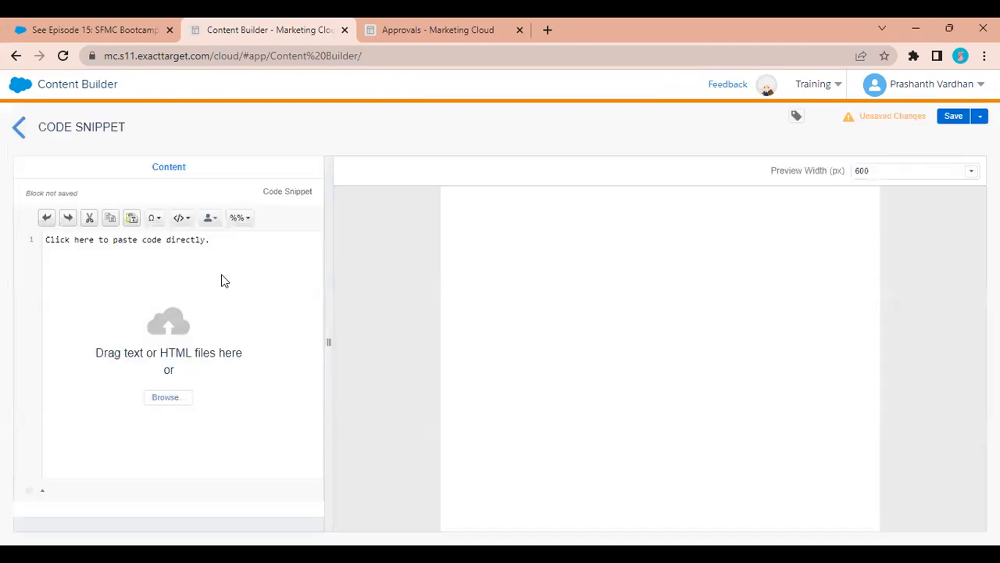
click(266, 281)
text(<br>)
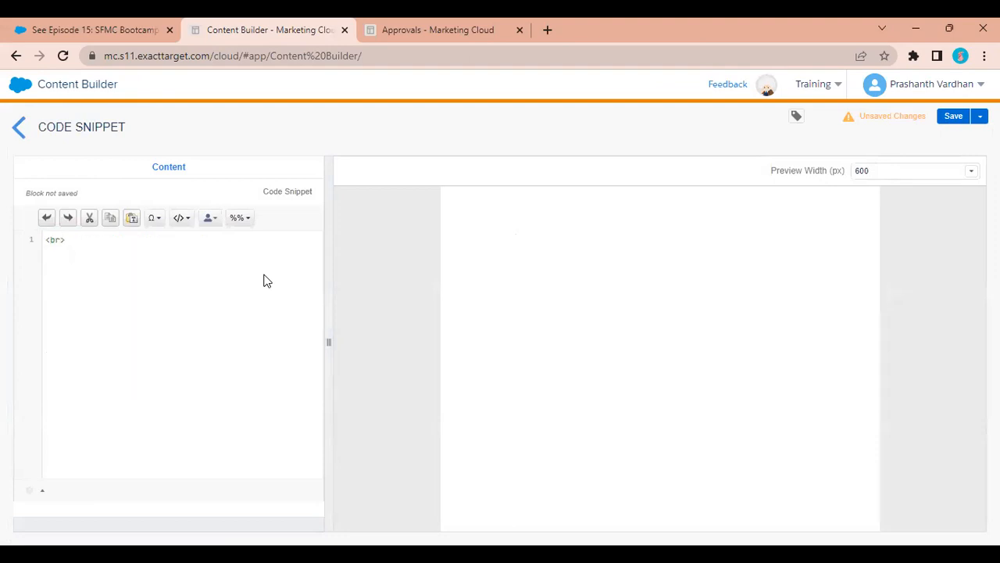
text(THis is a demo)
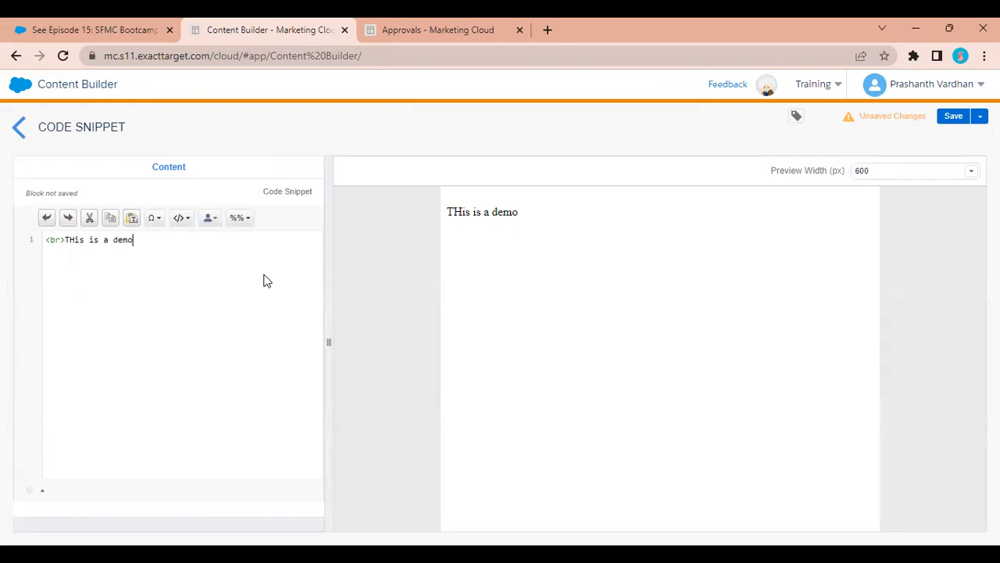
text(<h1)
key(Return)
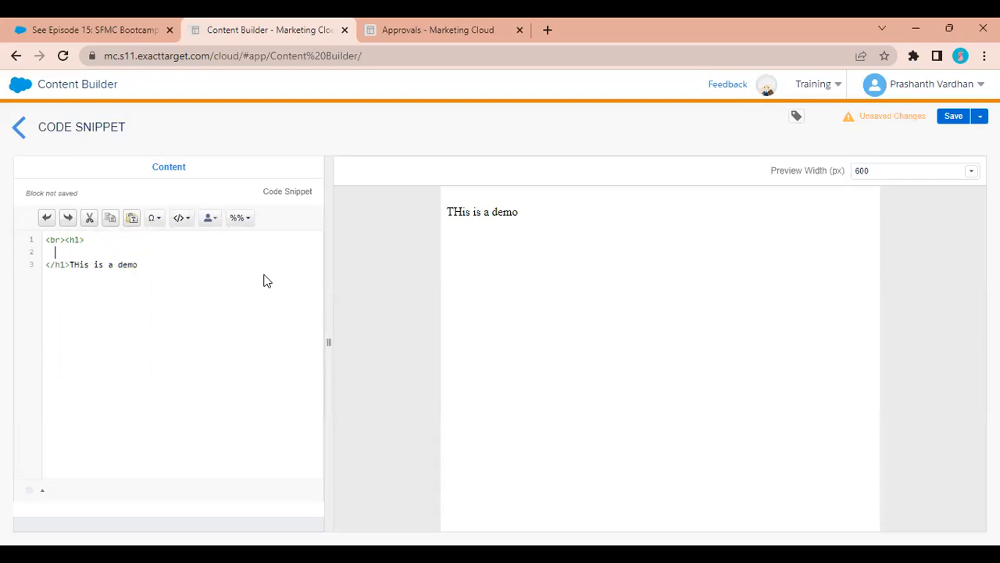
drag(137, 265, 72, 266)
key(ctrl+x)
click(69, 248)
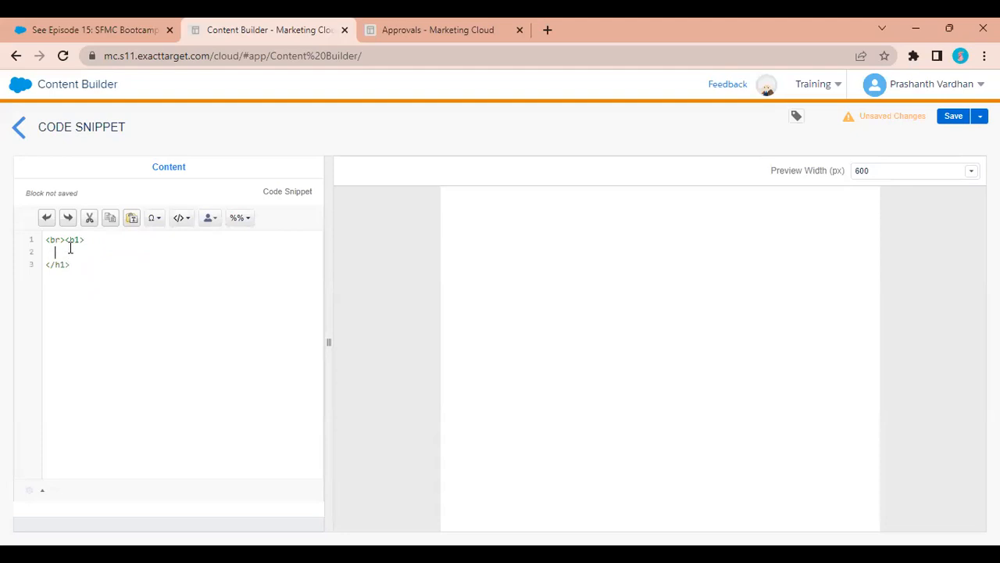
key(ctrl+v)
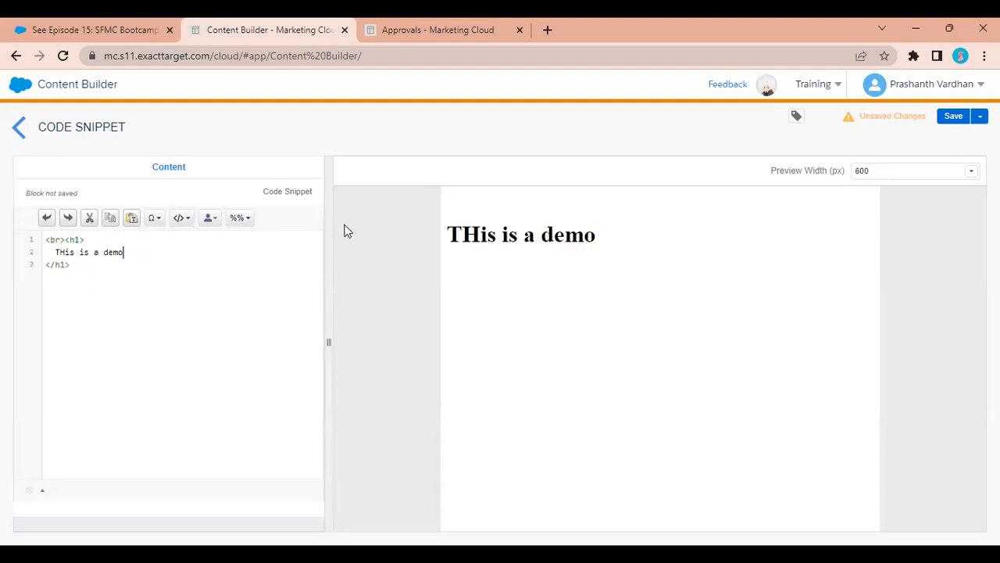
Save the snippet with the name 'Demo' and exit the editor.
click(948, 124)
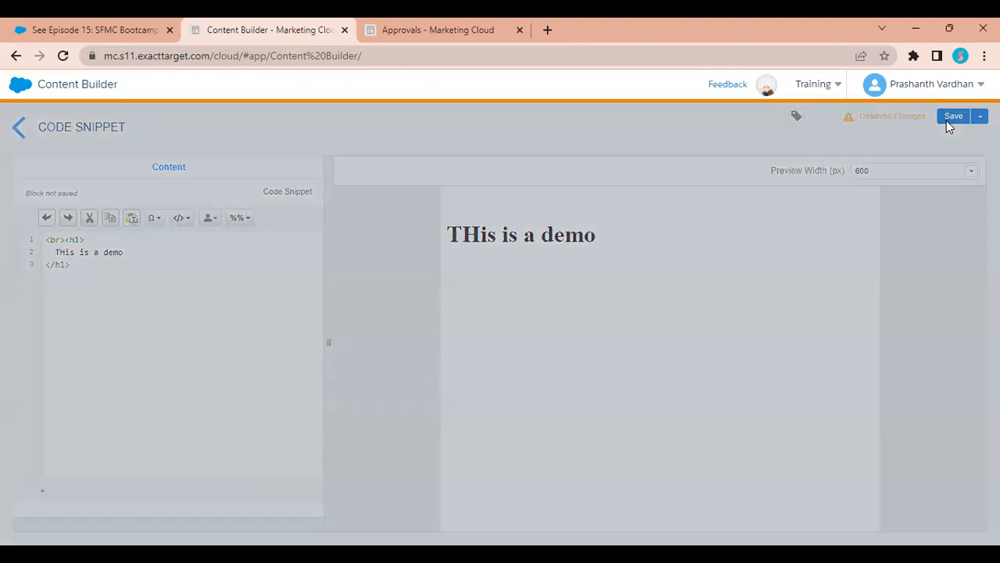
click(826, 162)
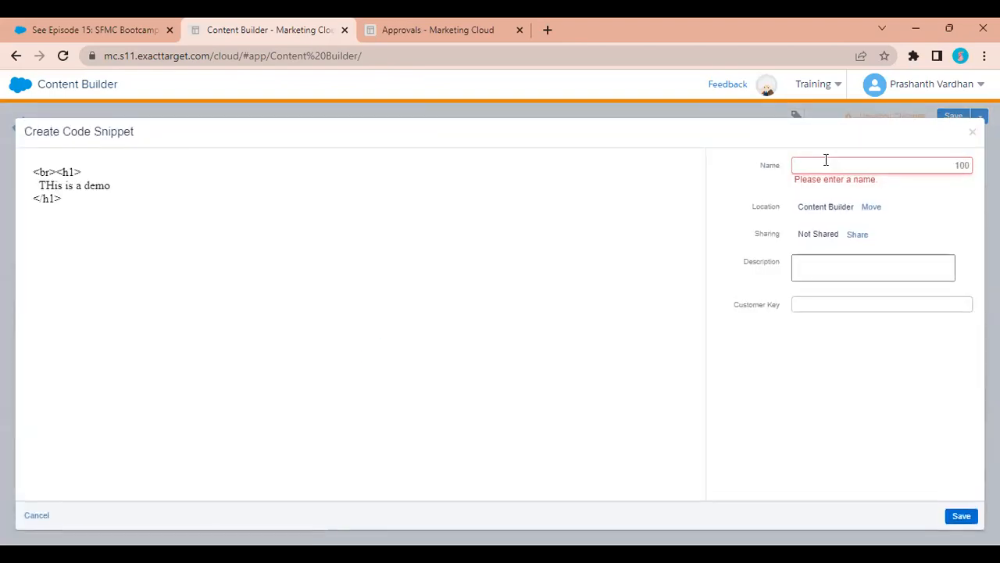
text(Demo)
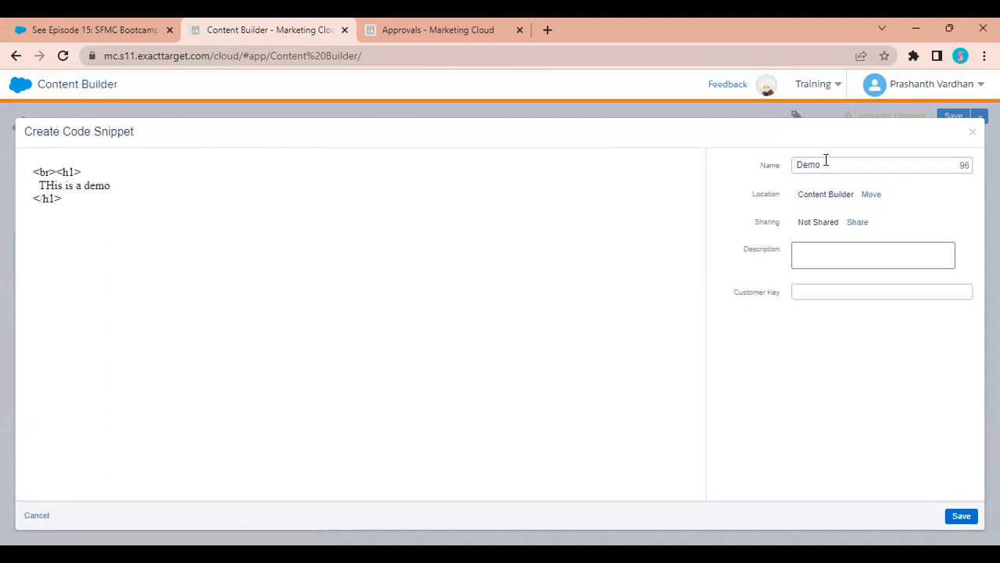
click(959, 516)
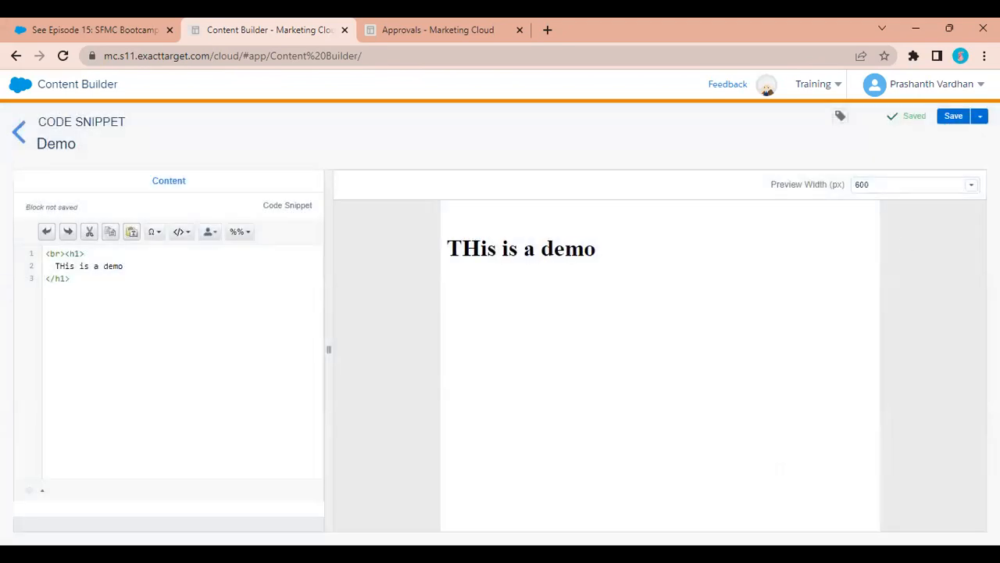
click(980, 116)
click(924, 139)
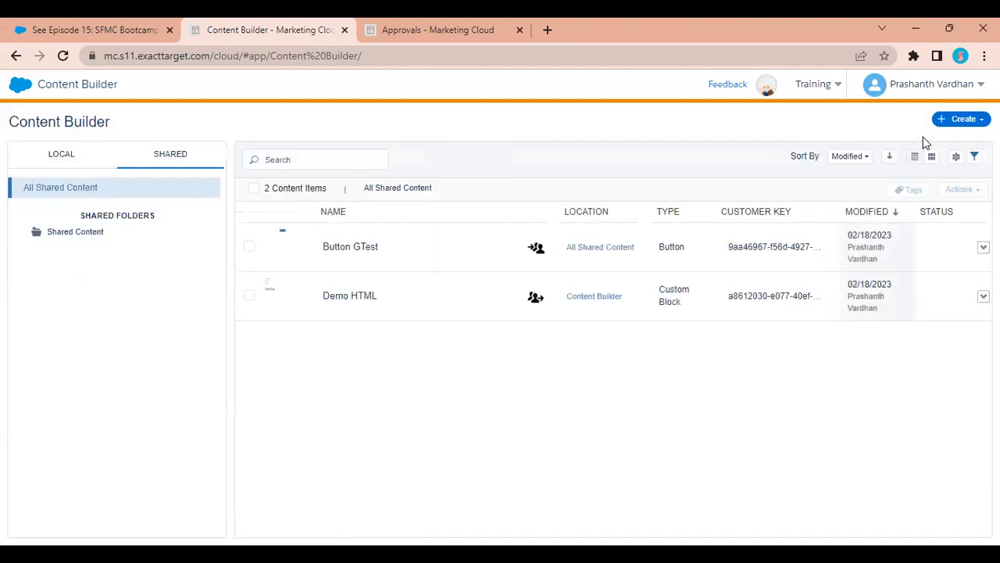
Move the Demo snippet from LOCAL content into the WIT folder.
click(82, 158)
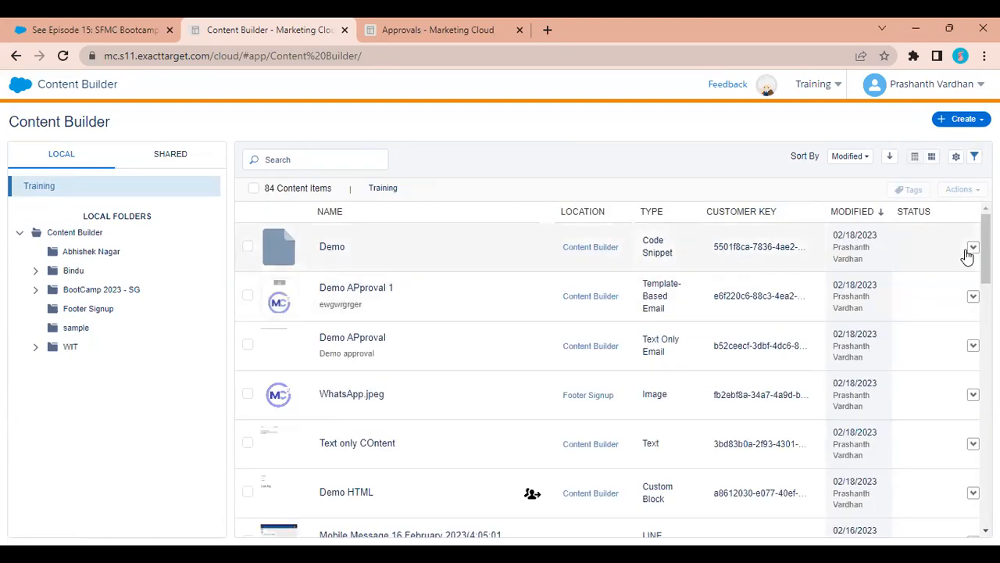
click(973, 248)
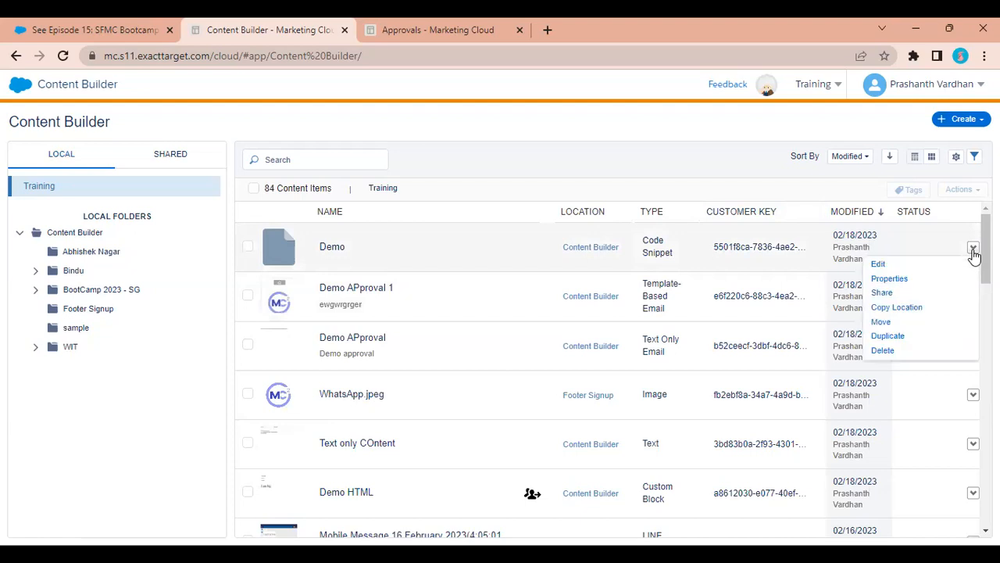
click(890, 324)
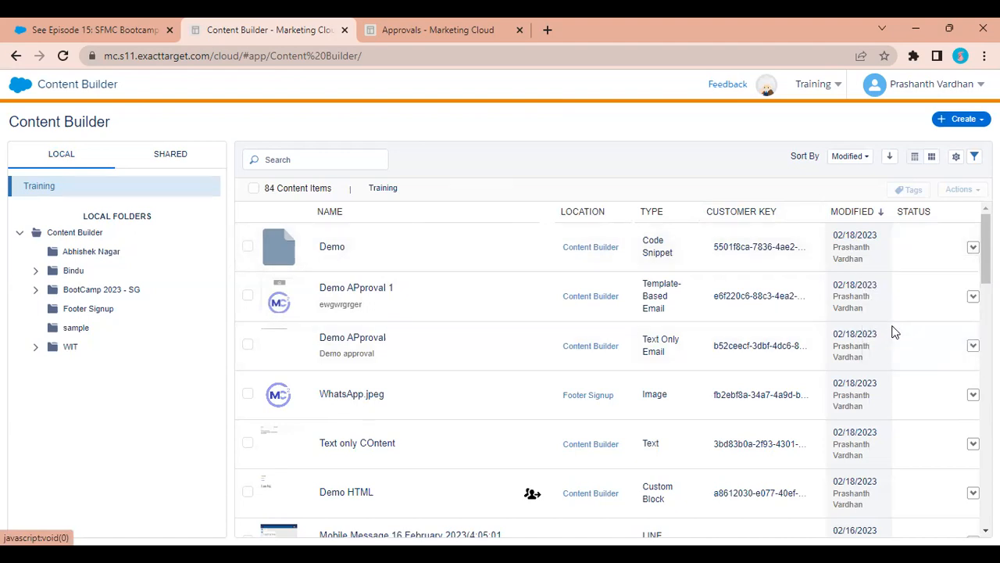
click(379, 313)
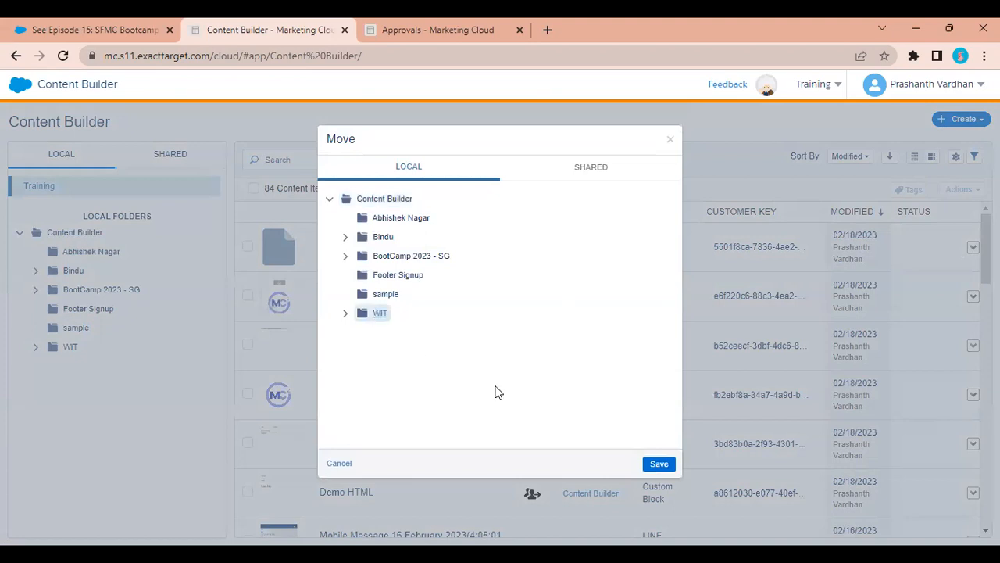
click(661, 465)
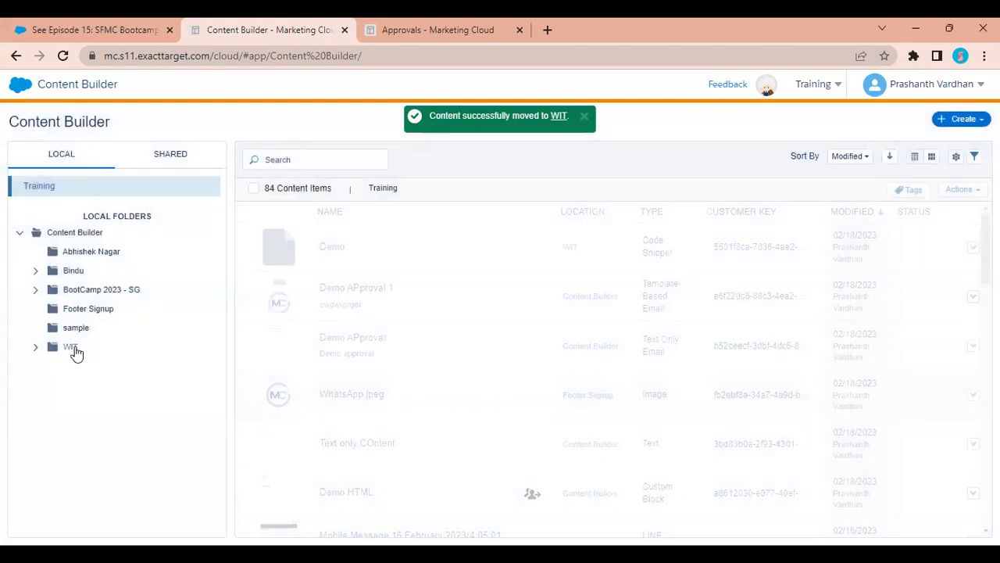
Open the WIT folder and share the Demo snippet with the Training 2 business unit.
click(34, 349)
click(584, 117)
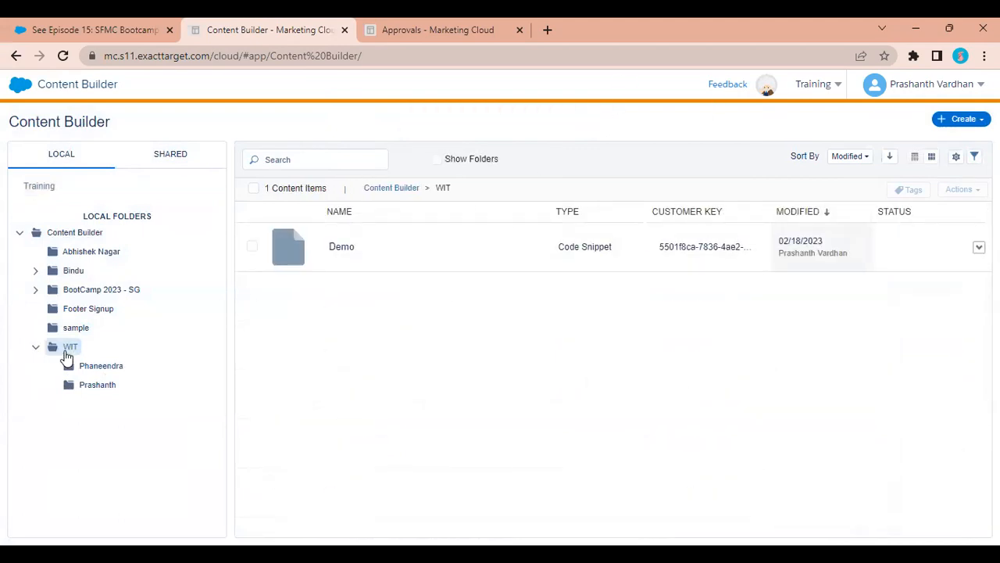
mouse_move(717, 260)
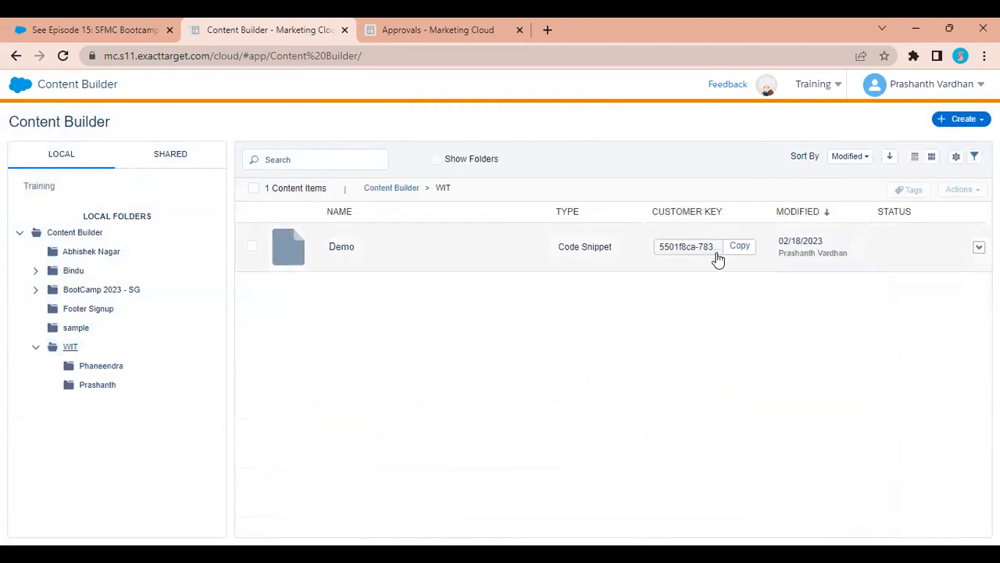
click(977, 250)
click(919, 292)
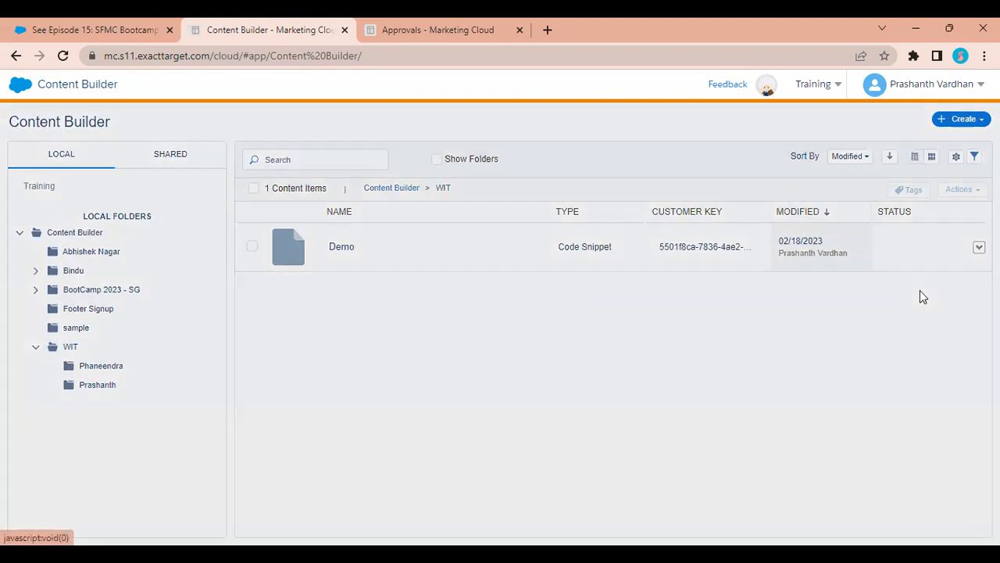
click(248, 332)
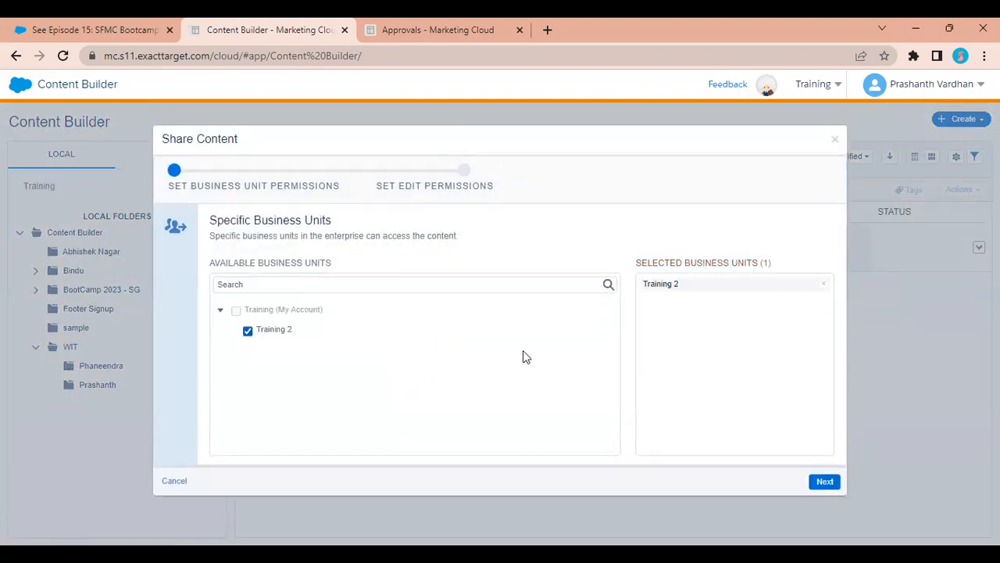
Give Training 2 Edit Globally permission on Demo, confirm the share, and switch to Training 2.
click(816, 481)
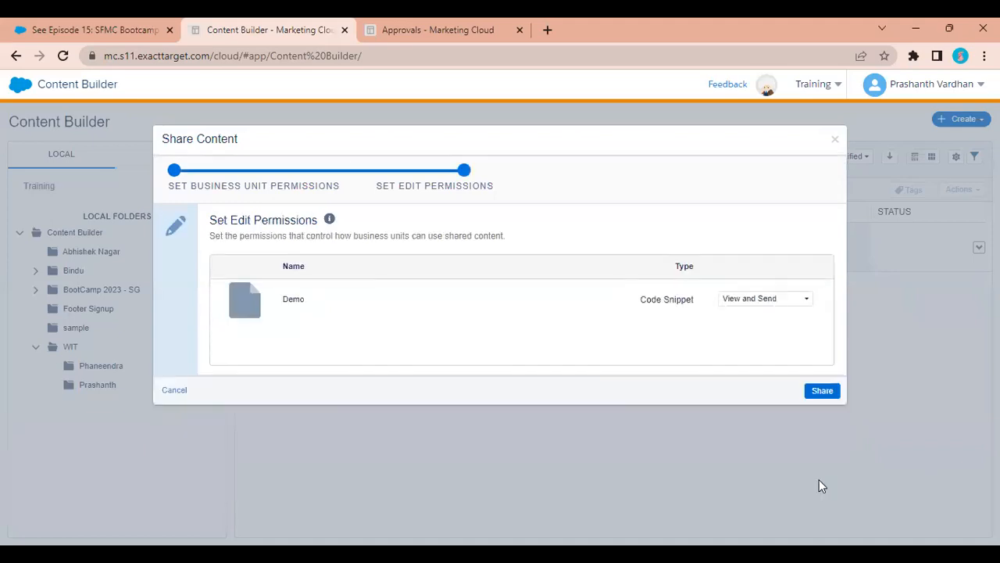
click(760, 299)
click(751, 334)
click(815, 393)
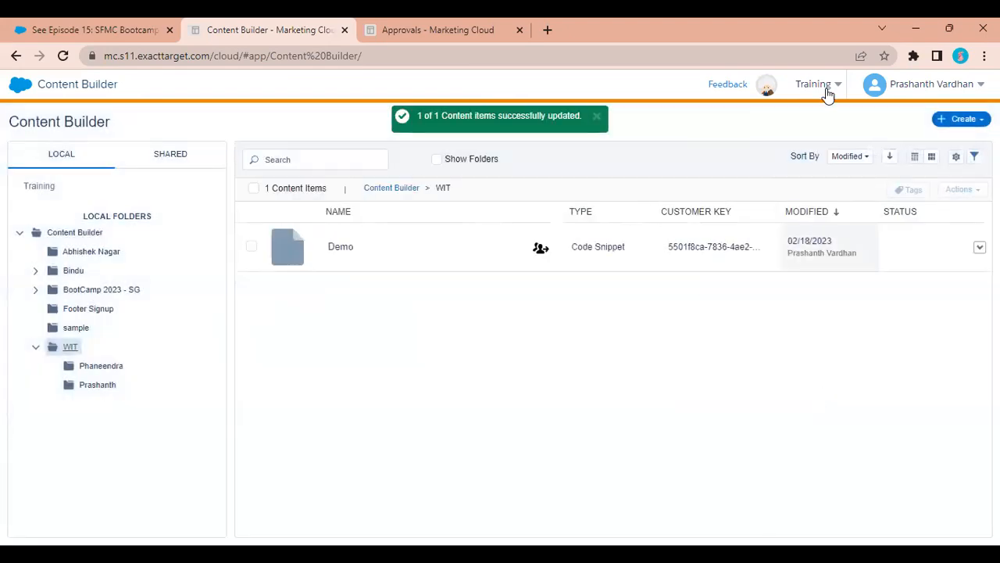
click(829, 93)
click(737, 148)
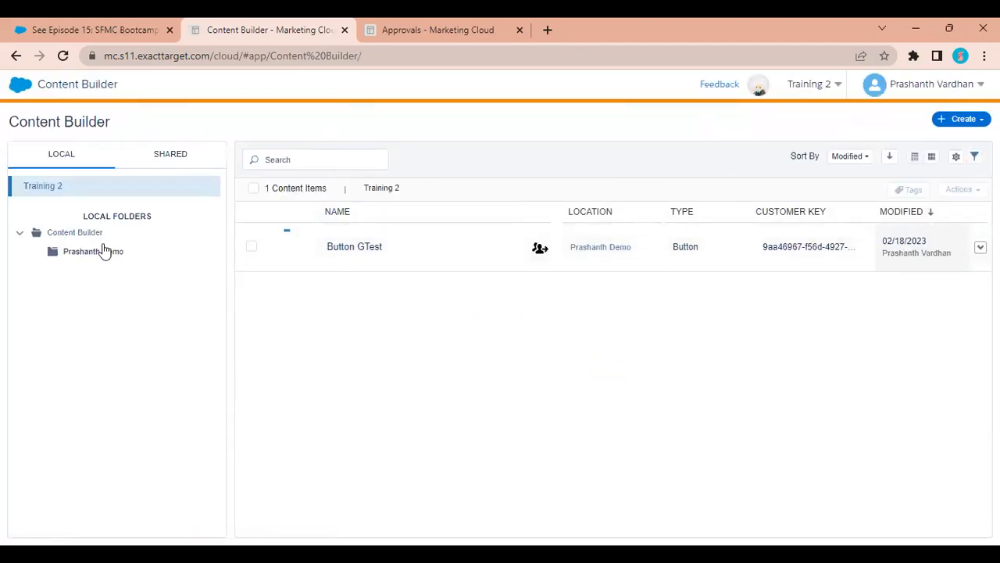
In shared content, add <h2>Edited in Training 2 BU</h2> below Demo's h1 and save and exit.
click(179, 159)
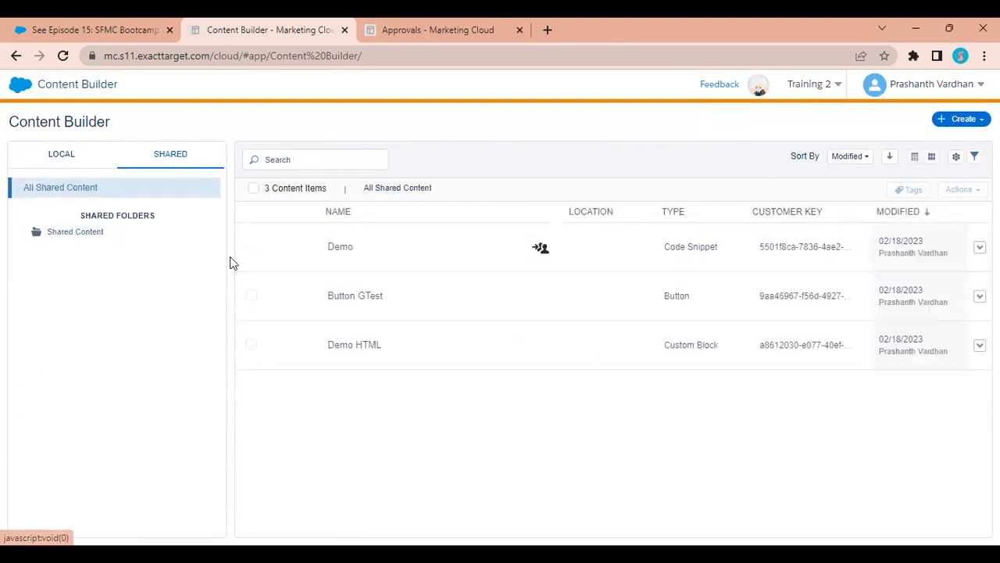
click(430, 248)
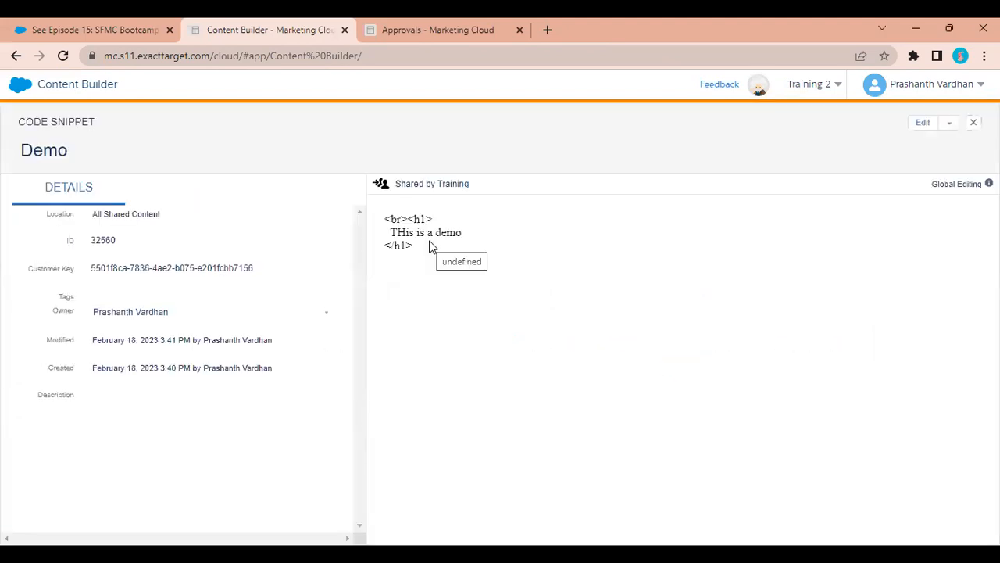
click(916, 128)
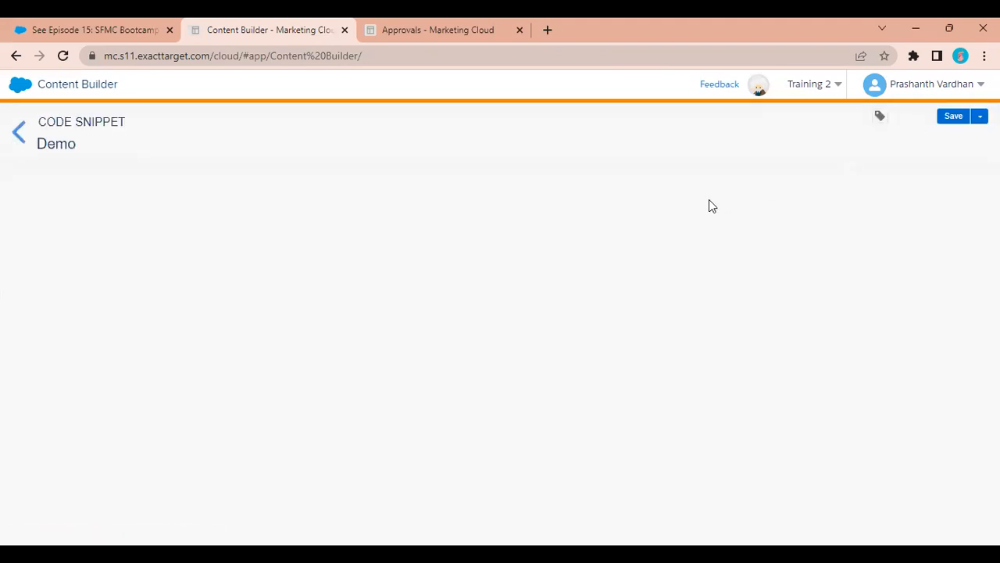
click(125, 305)
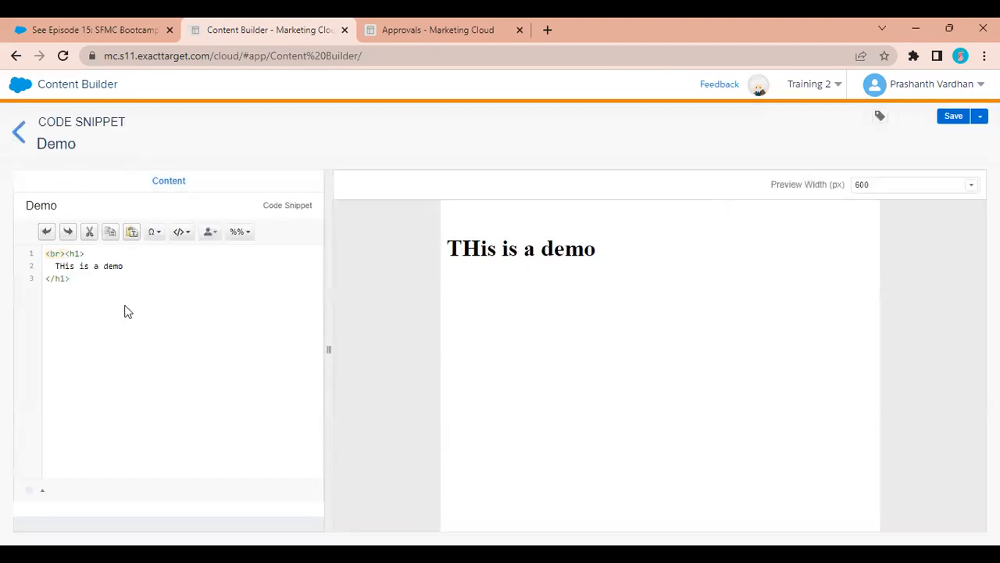
text(<h2>)
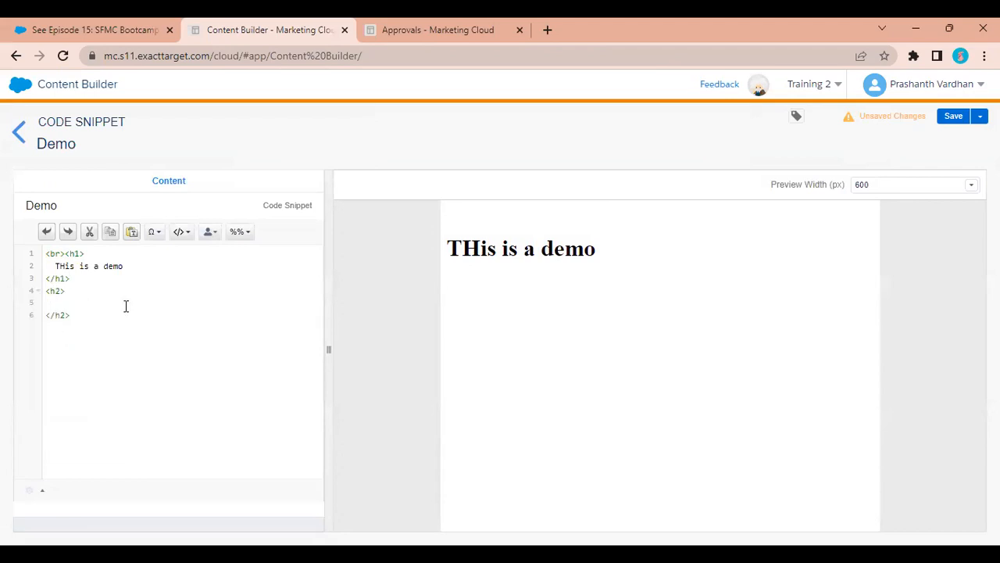
text(Edited in)
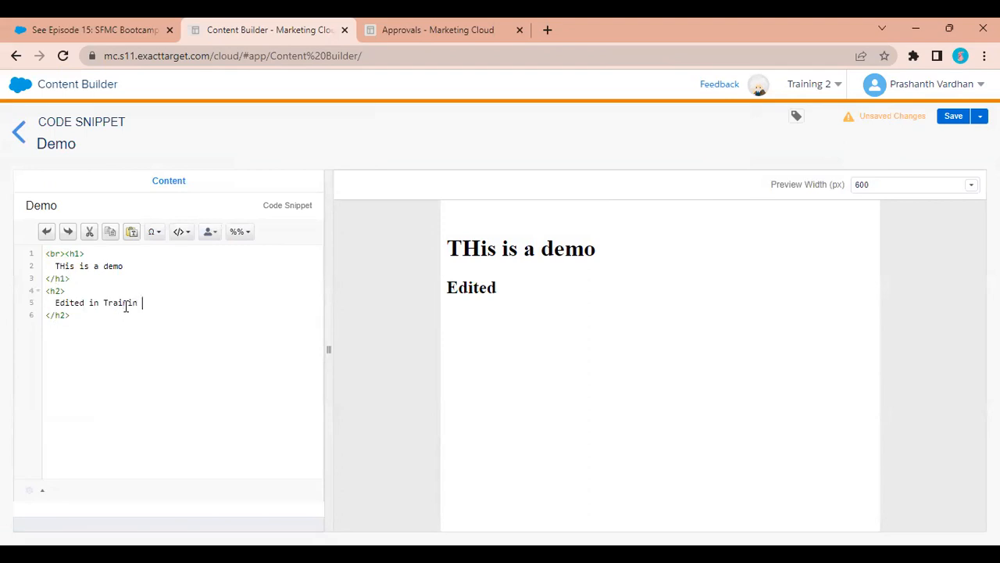
text( Trainin)
key(BackSpace)
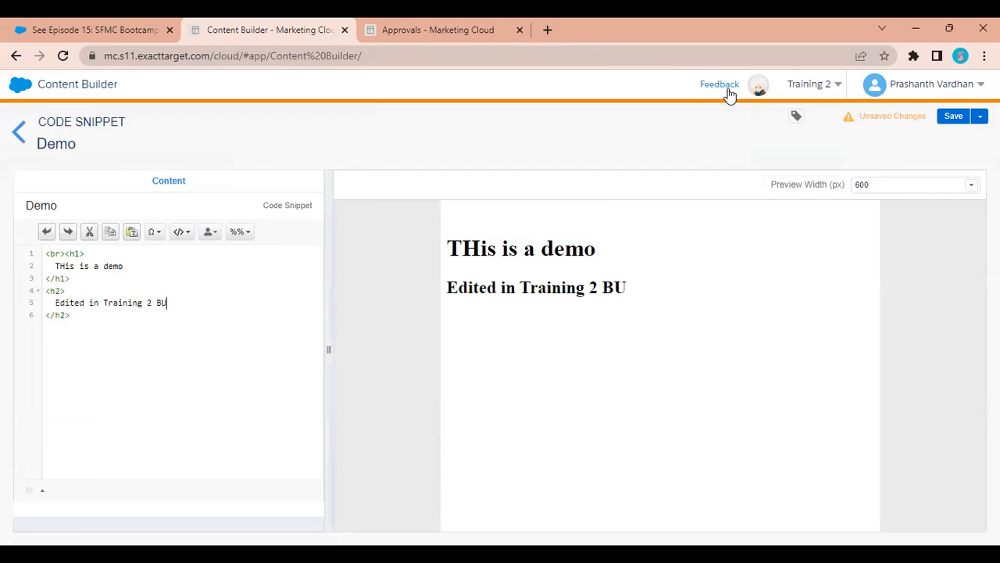
click(951, 123)
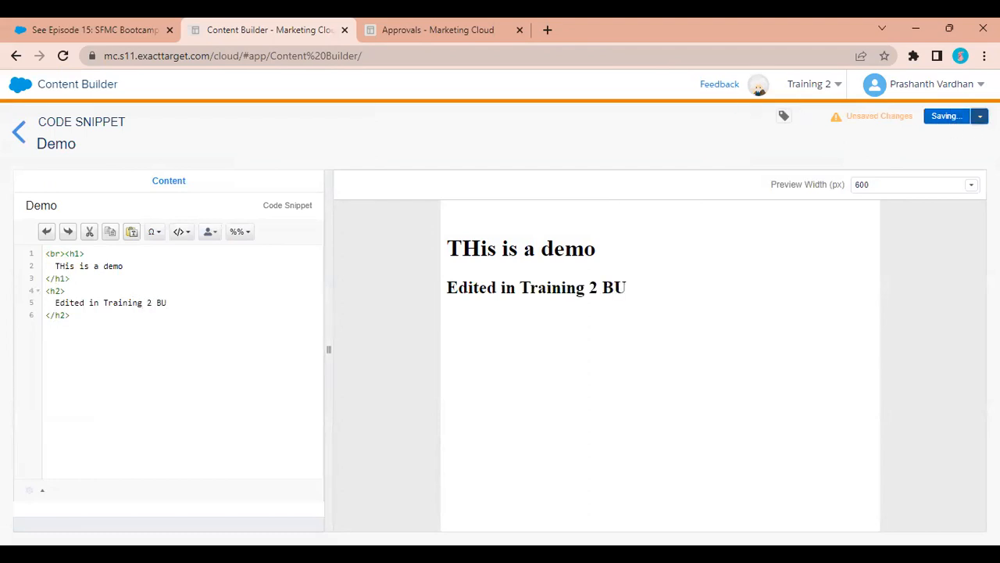
click(951, 134)
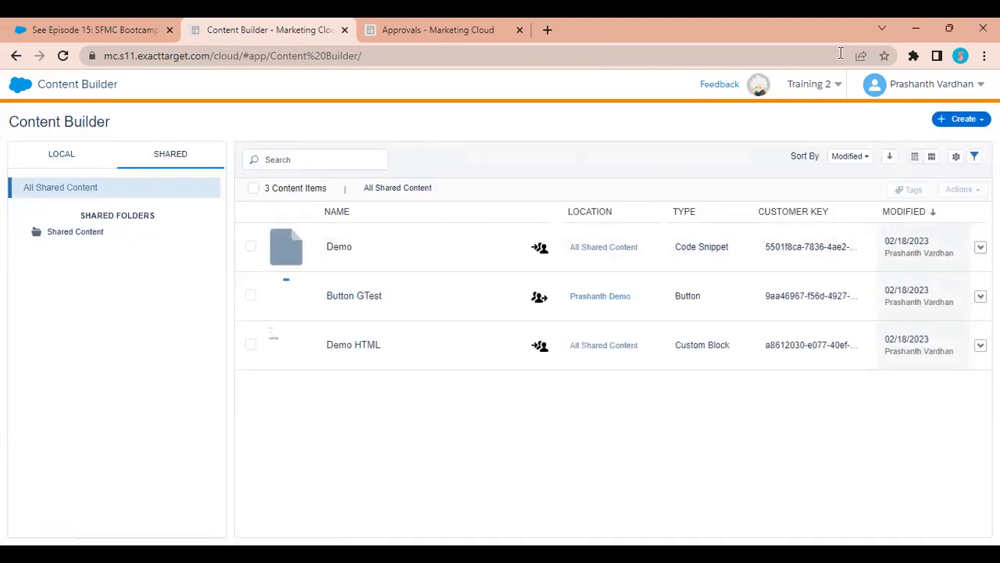
Switch to Training and check that Demo in WIT shows the 'Edited in Training 2 BU' heading.
mouse_move(819, 90)
click(774, 149)
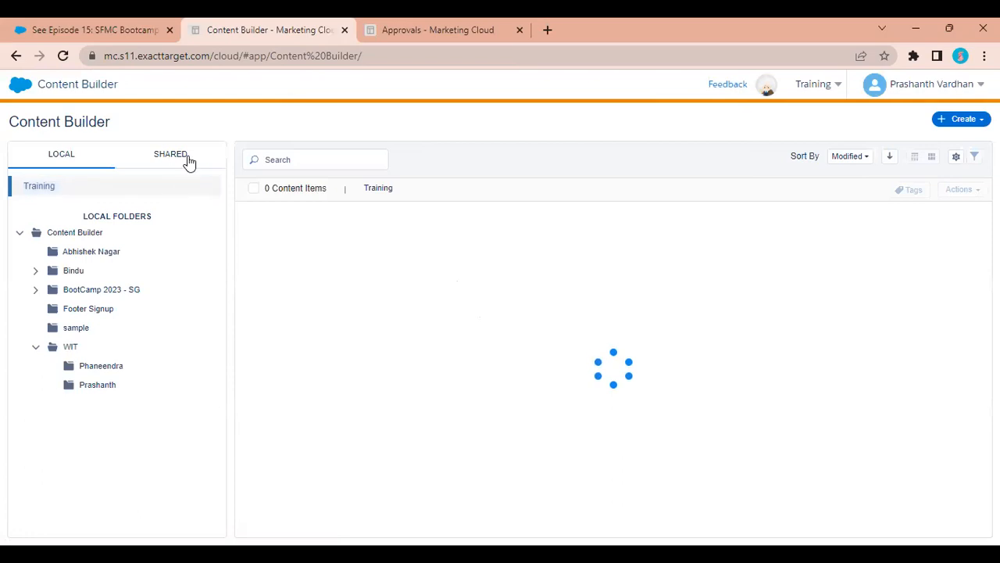
click(71, 346)
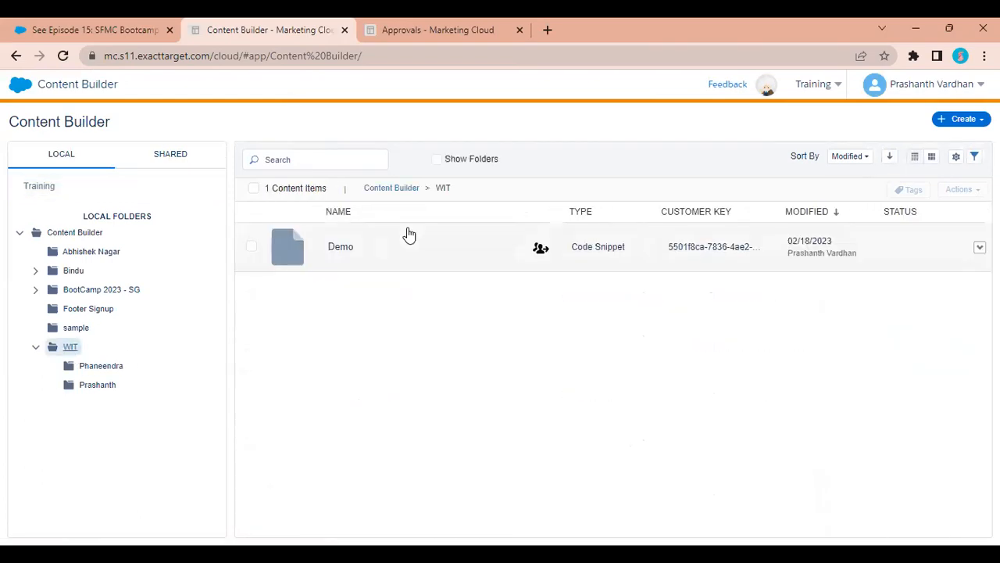
click(408, 233)
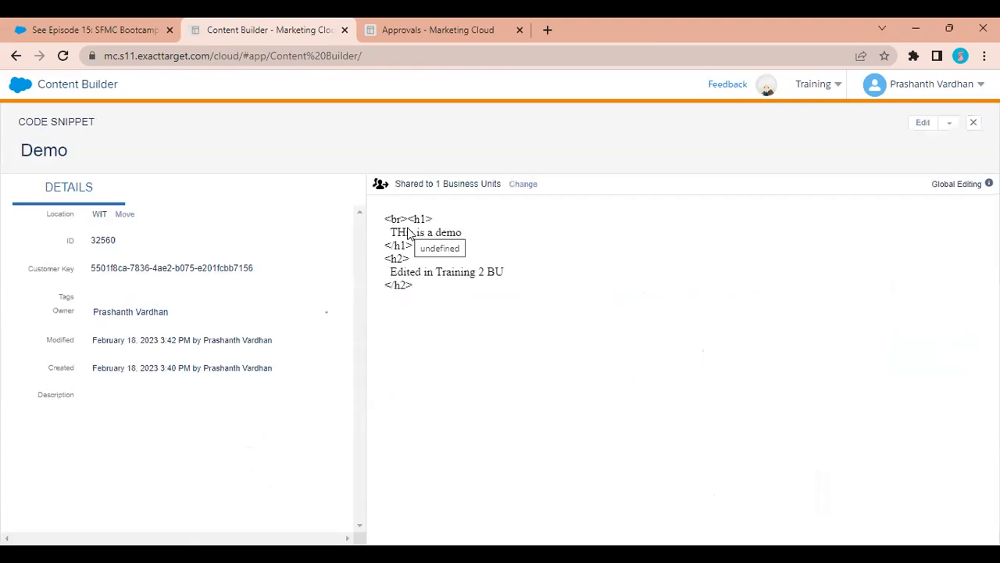
drag(454, 290, 372, 267)
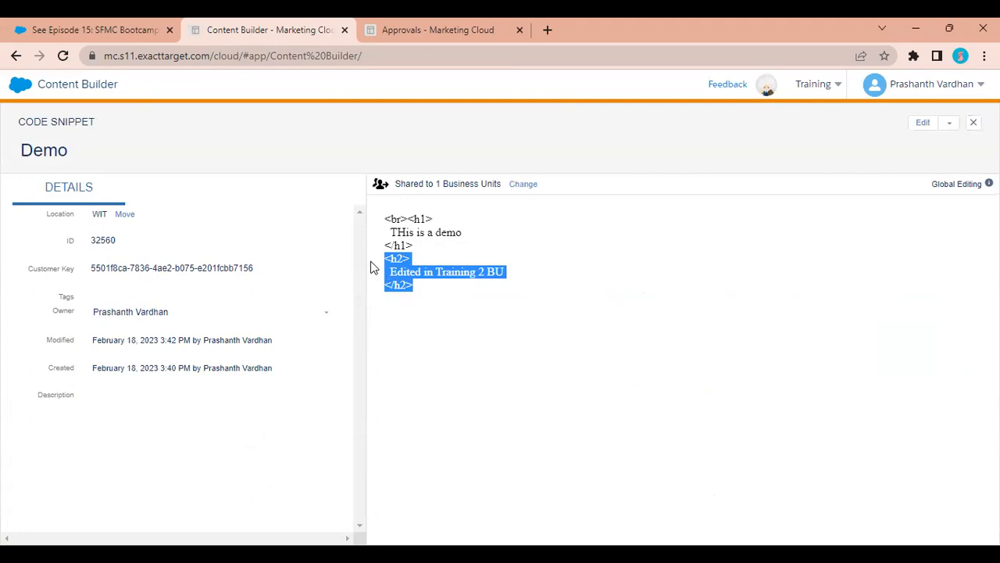
click(955, 81)
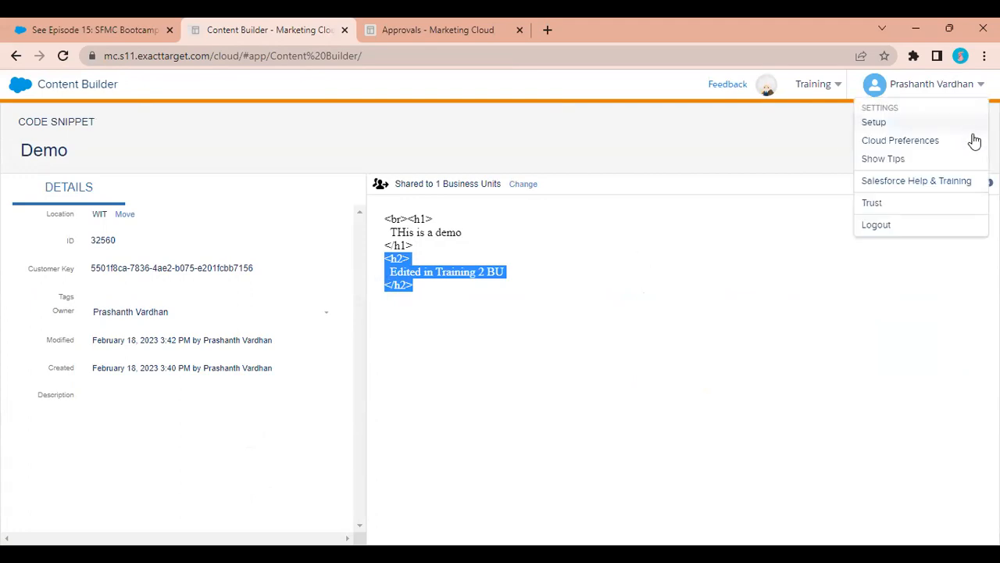
click(769, 147)
click(973, 124)
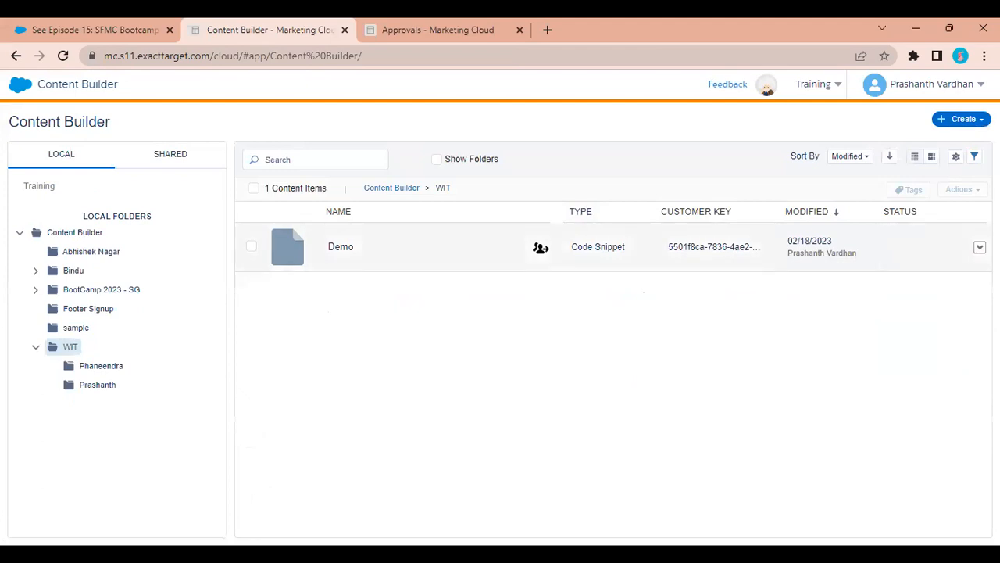
Reshare Demo with Training 2, changing its permission from Edit Globally to View and Send.
click(980, 247)
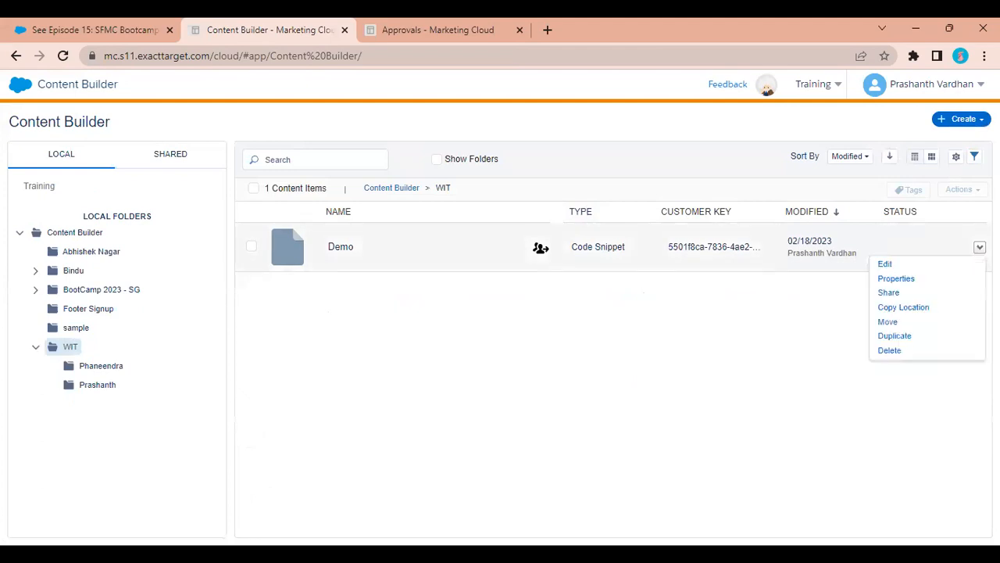
click(896, 292)
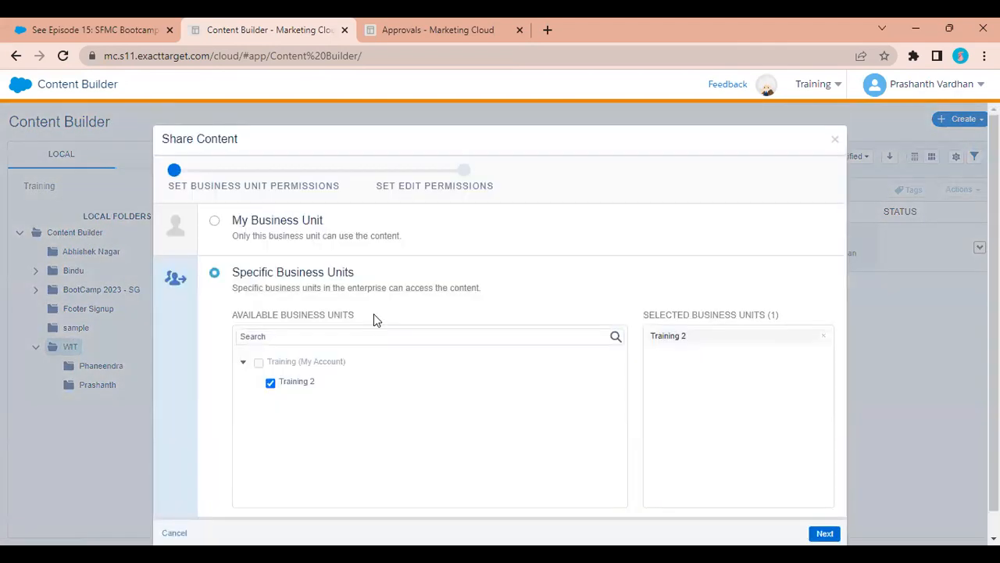
scroll(478, 406, down, 1)
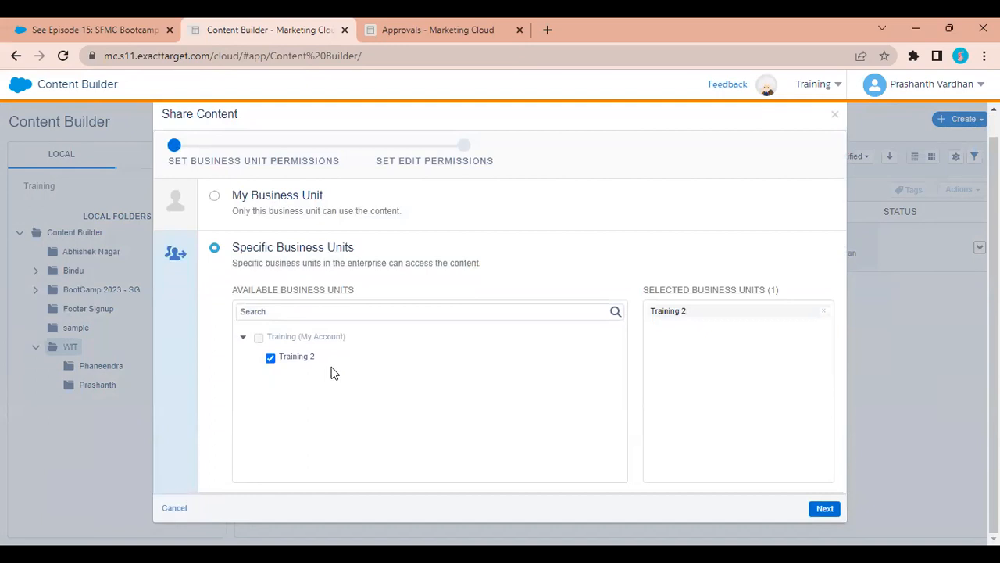
click(270, 360)
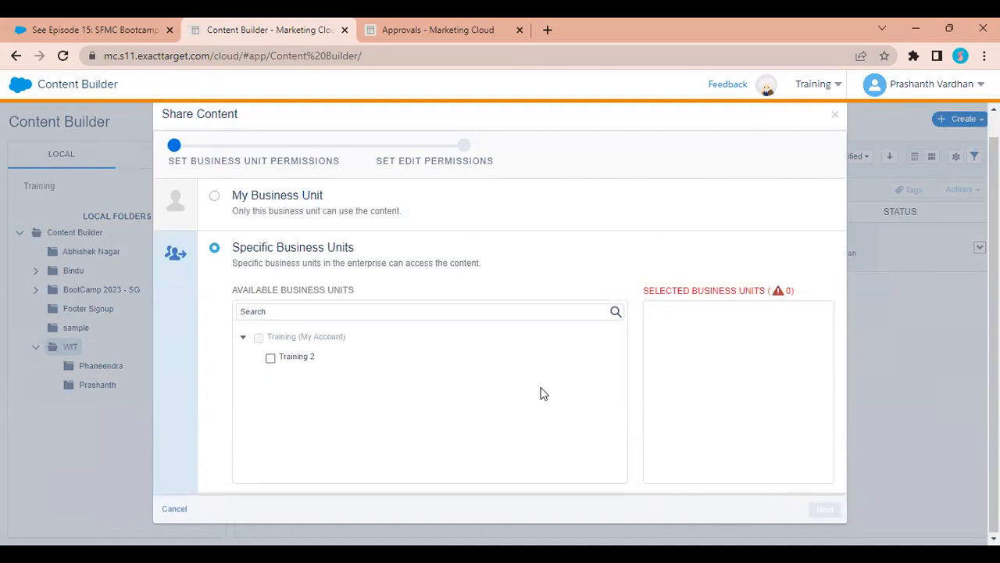
click(300, 356)
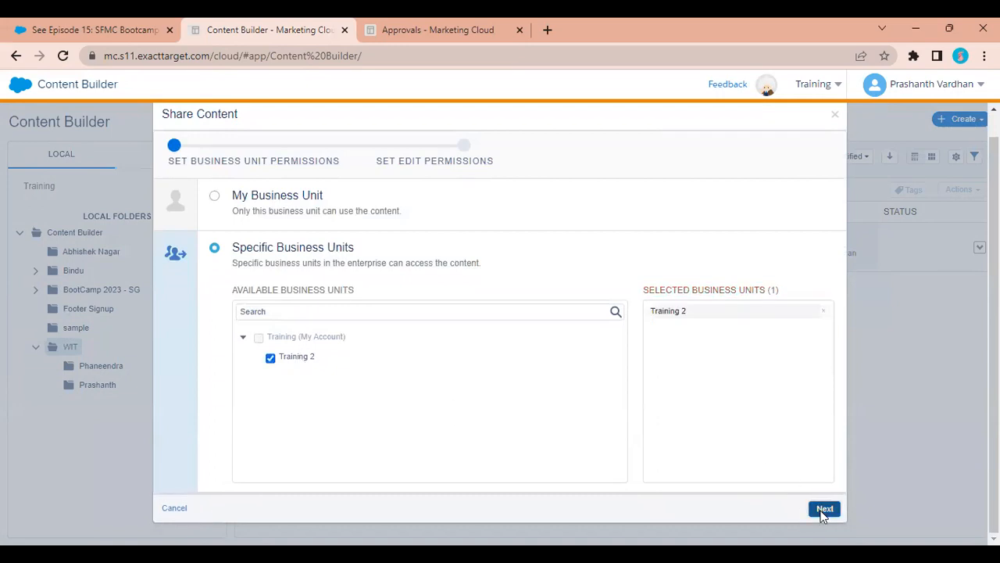
click(824, 508)
click(772, 301)
click(756, 320)
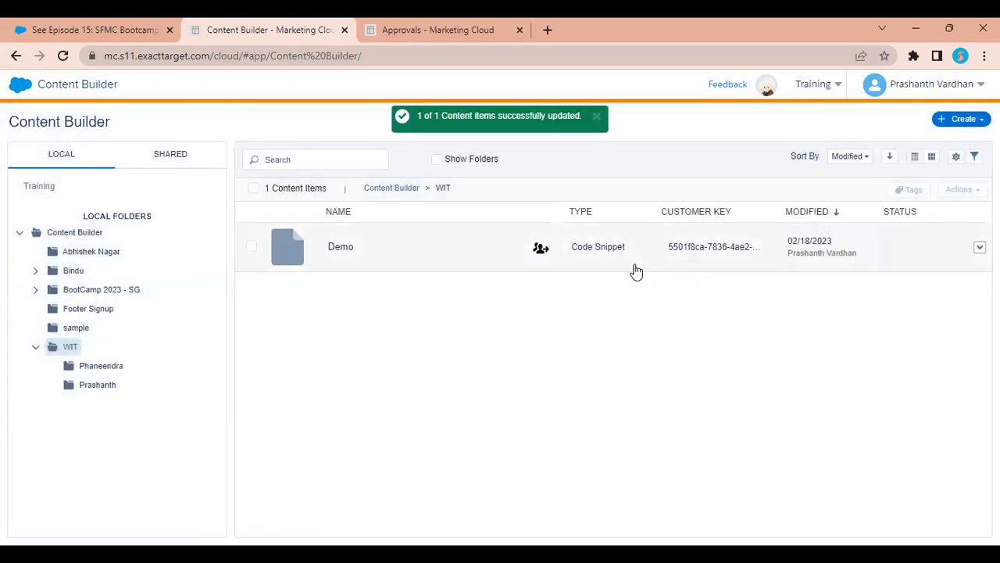
click(816, 95)
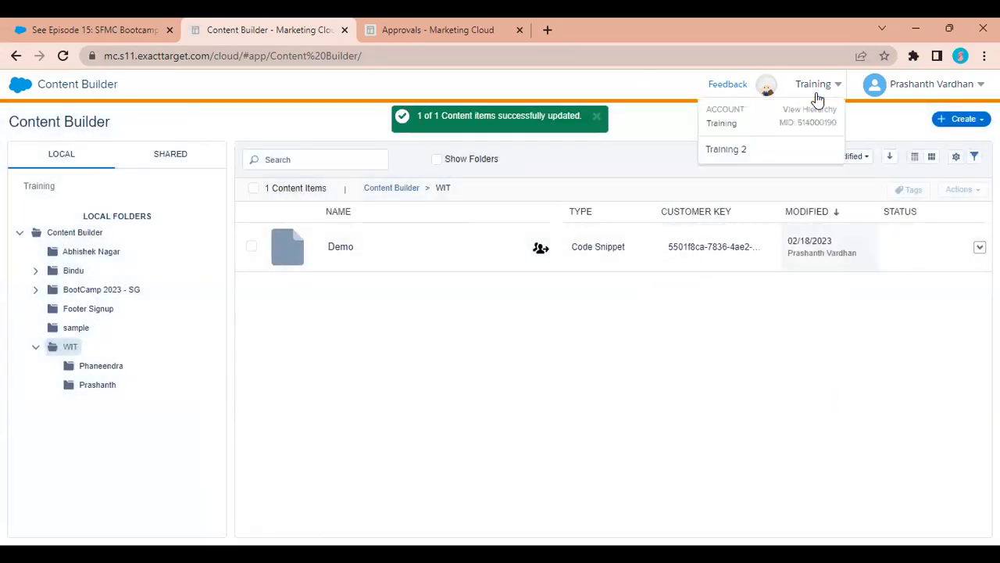
In Training 2, open the shared Demo snippet and check its View Only actions menu.
click(751, 150)
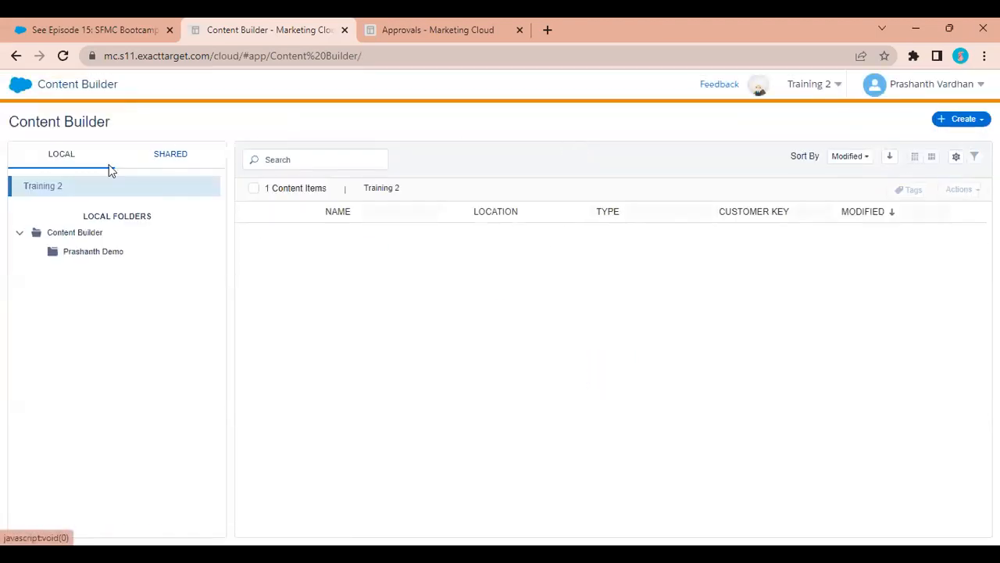
click(190, 160)
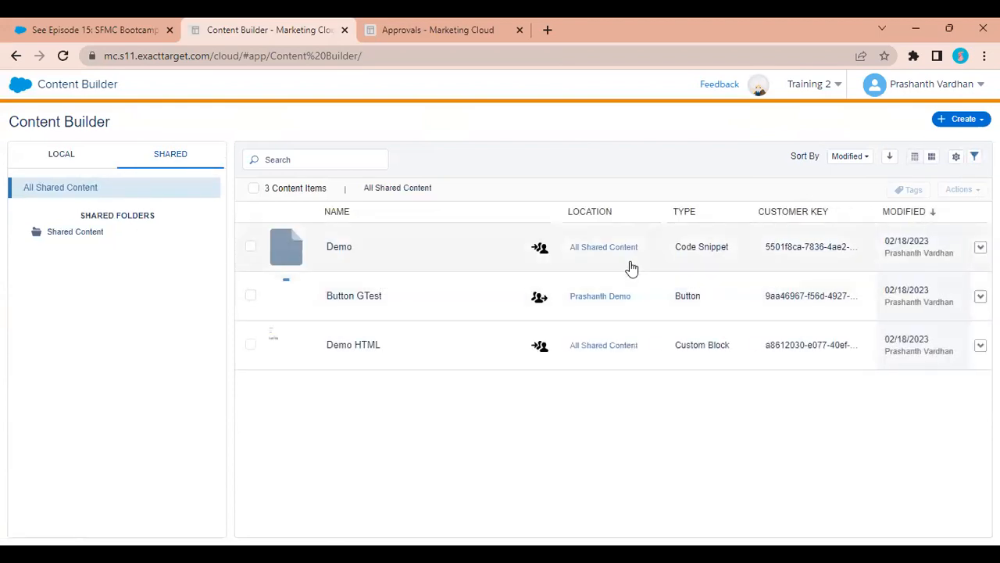
click(469, 264)
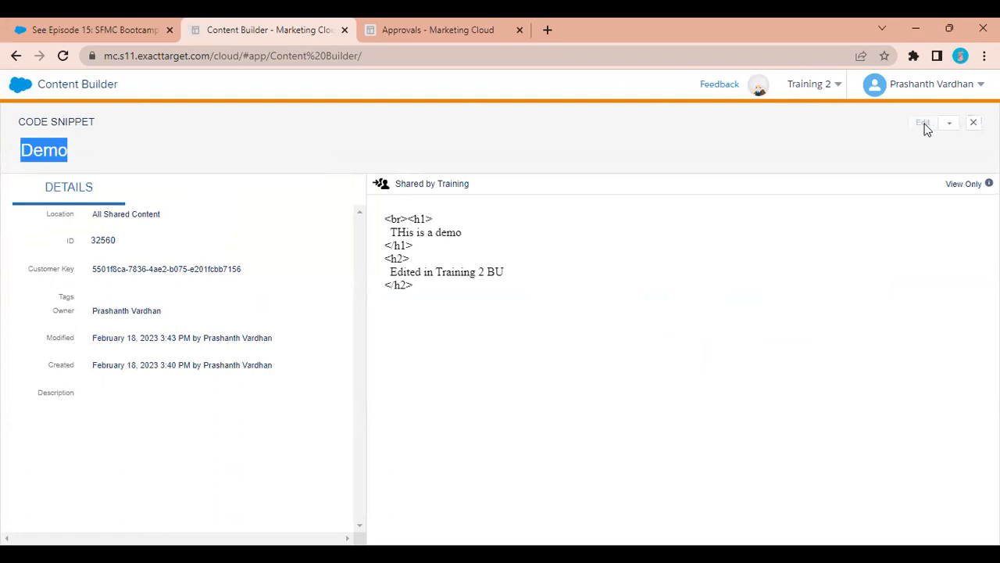
click(949, 123)
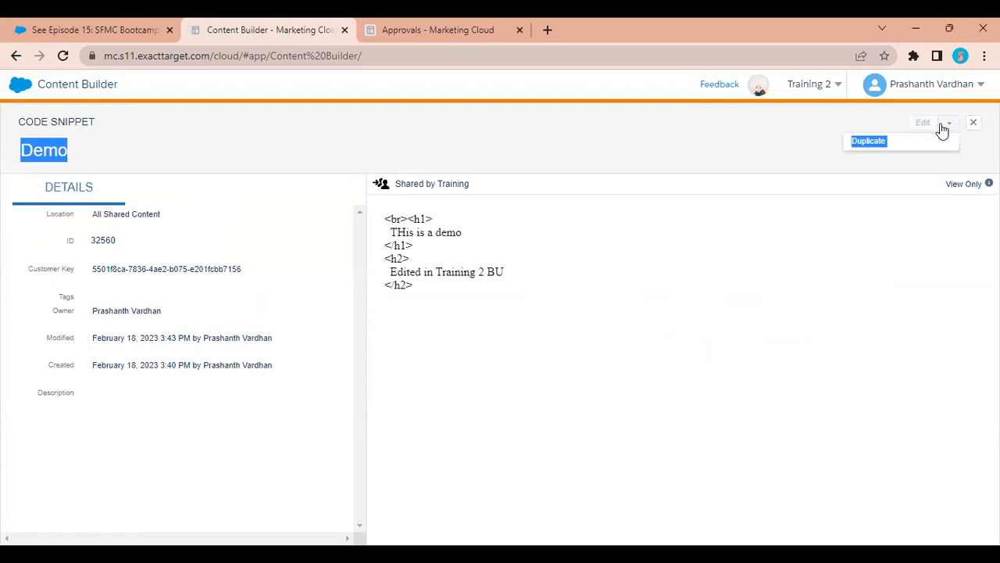
click(881, 122)
click(947, 125)
Duplicate the shared Demo snippet into the Prashanth Demo folder, save it, and view the copy.
click(880, 148)
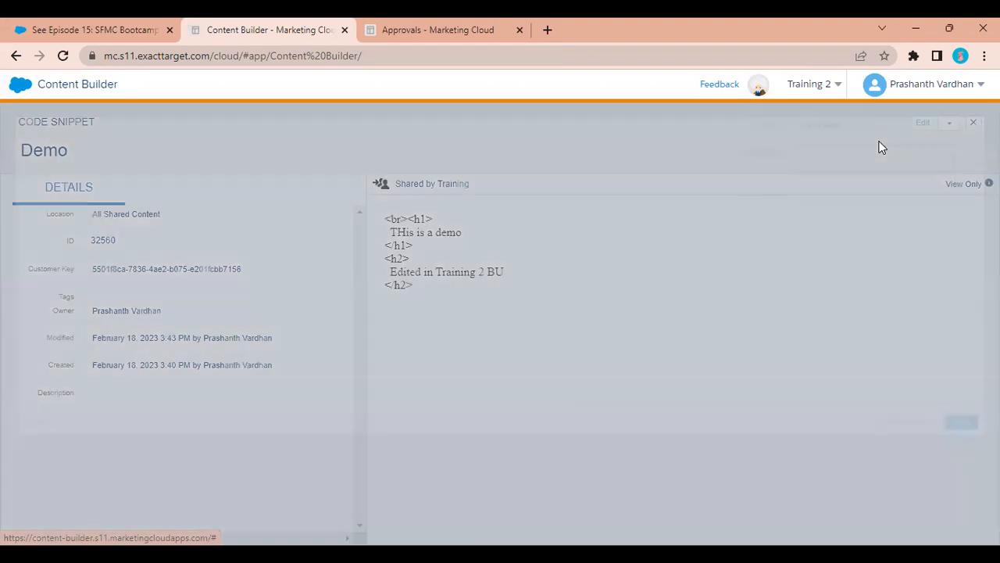
drag(796, 194, 853, 197)
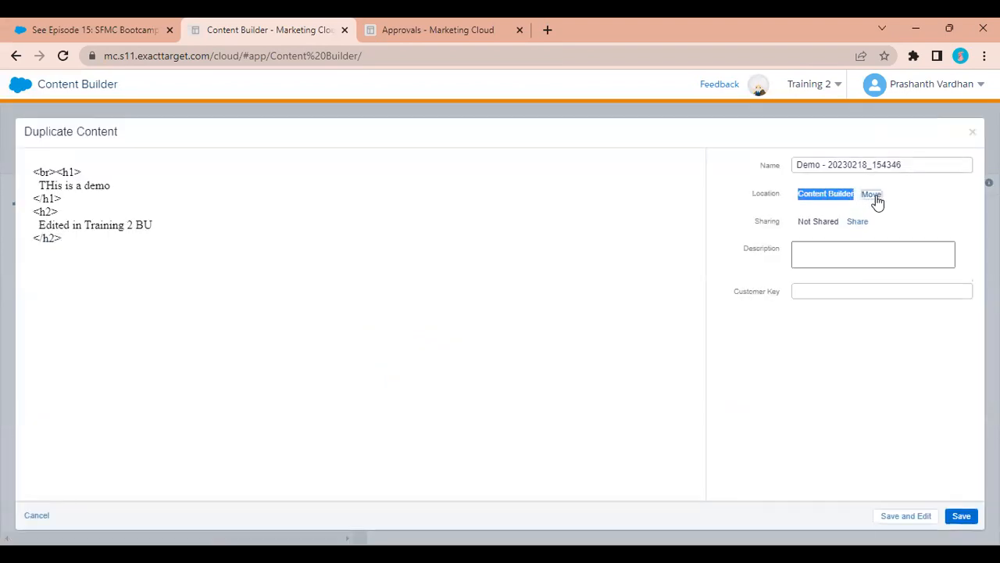
click(871, 196)
click(419, 222)
click(657, 463)
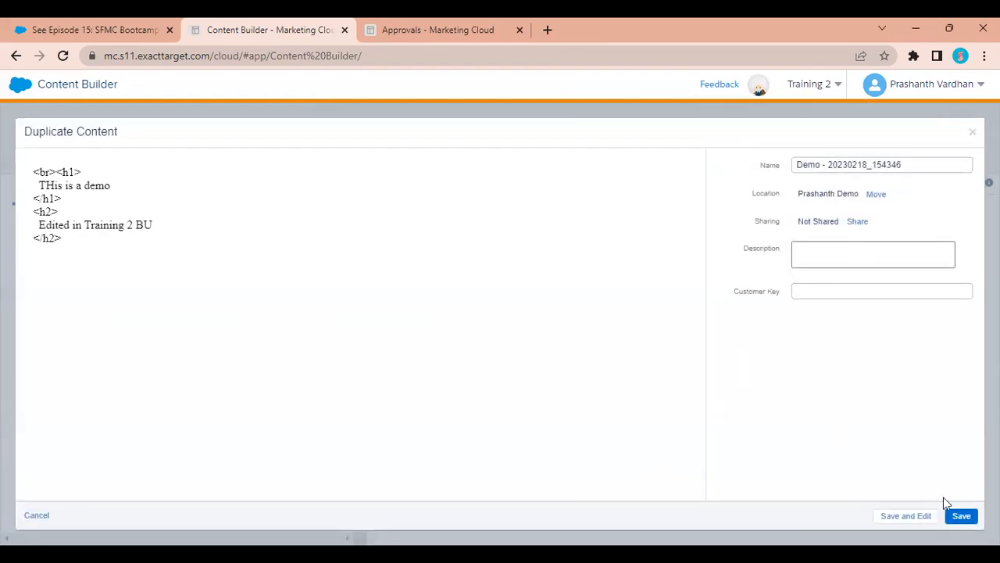
click(961, 516)
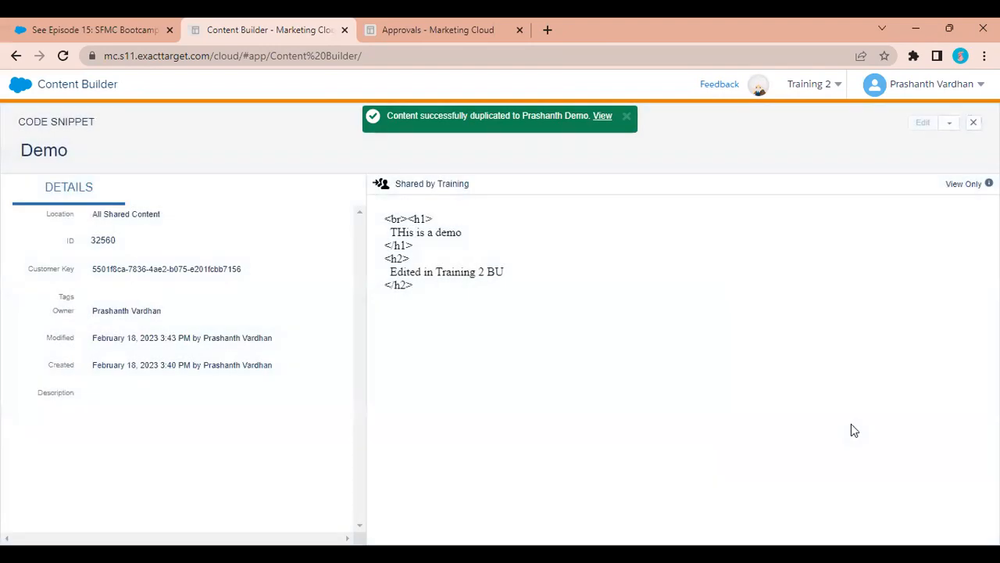
click(603, 118)
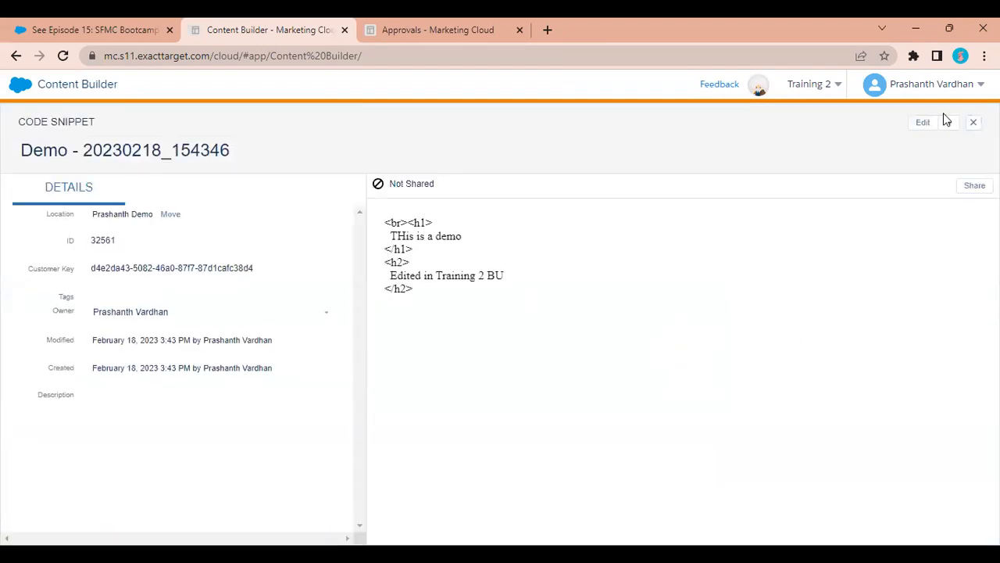
Add an h3 'Thsi is a duiplicate copy' after the h2 in the copy, then save and exit.
click(913, 126)
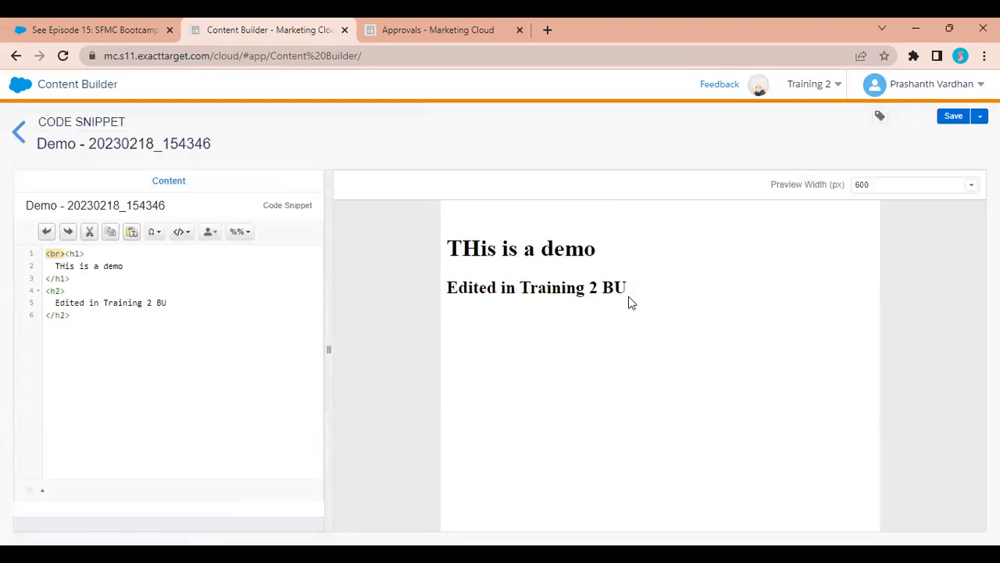
click(115, 336)
text(<h3>)
key(Return)
key(Return)
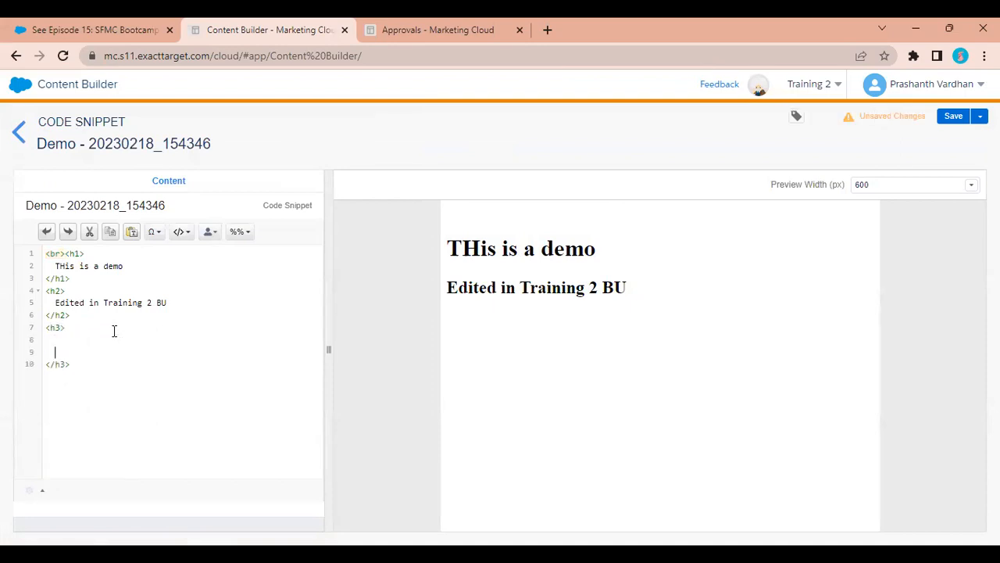
key(BackSpace)
text(Thsi si )
text(a duiplicate)
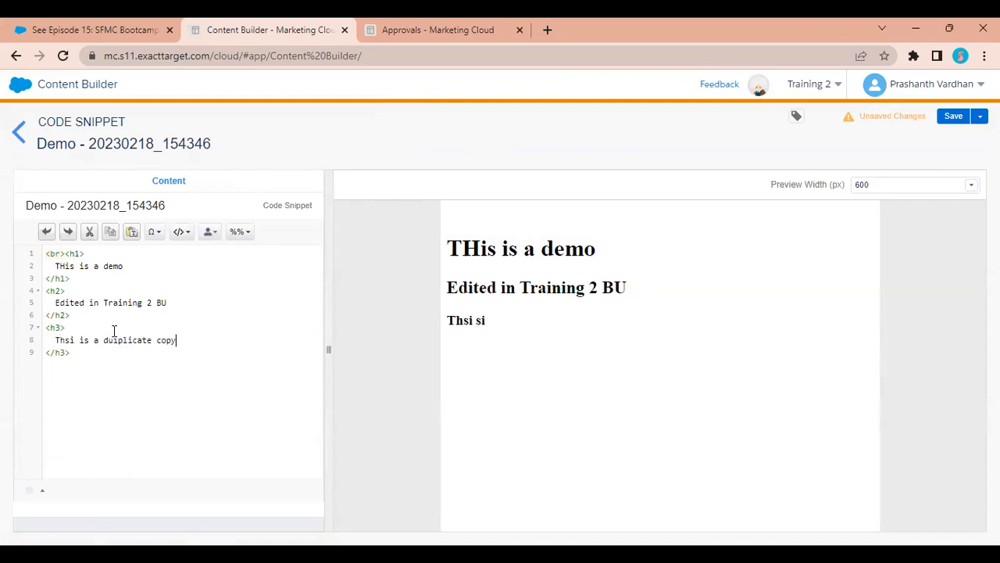
text( copy)
click(955, 116)
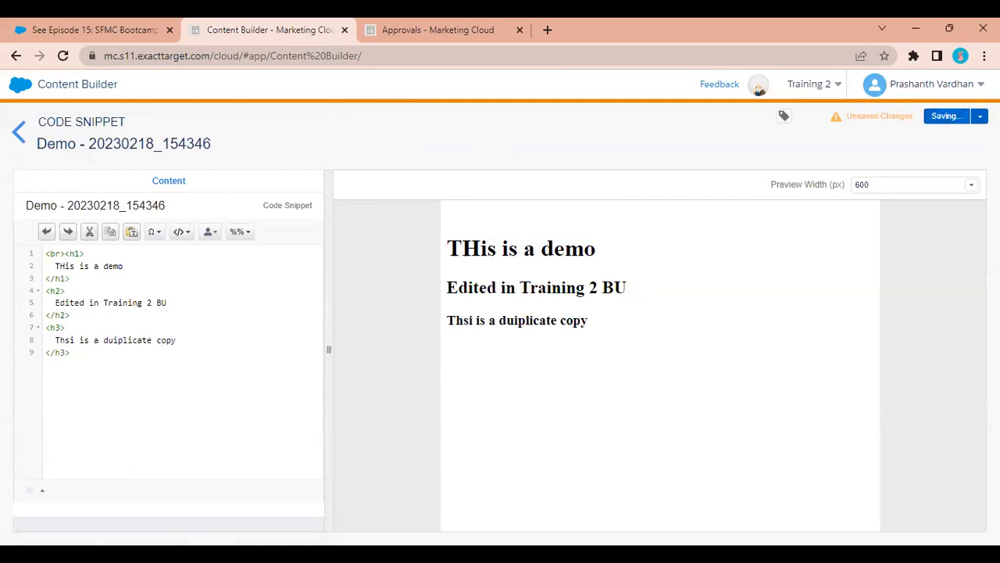
click(980, 115)
click(922, 136)
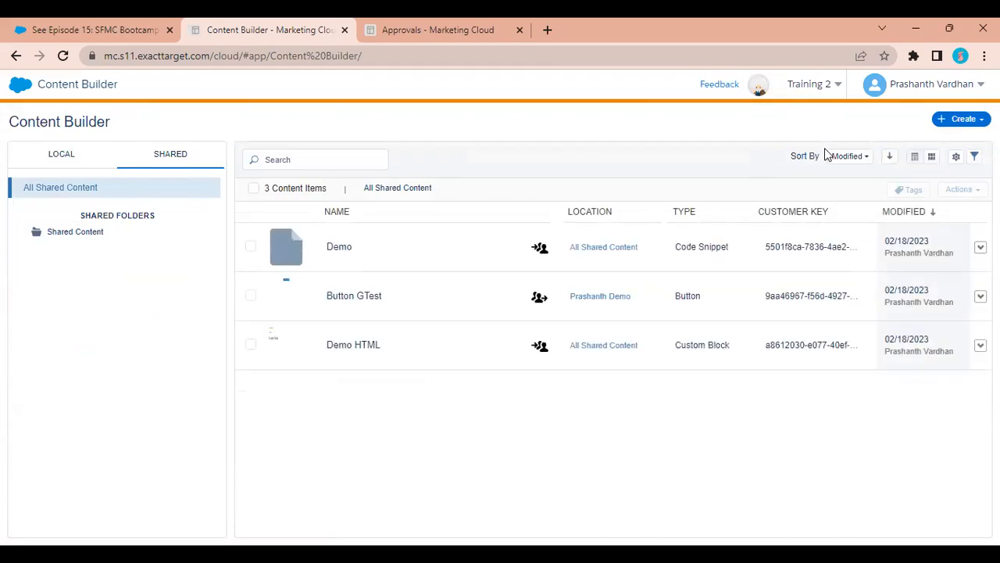
Switch to the Training business unit and select the Phaneendra folder under WIT.
mouse_move(823, 90)
click(733, 148)
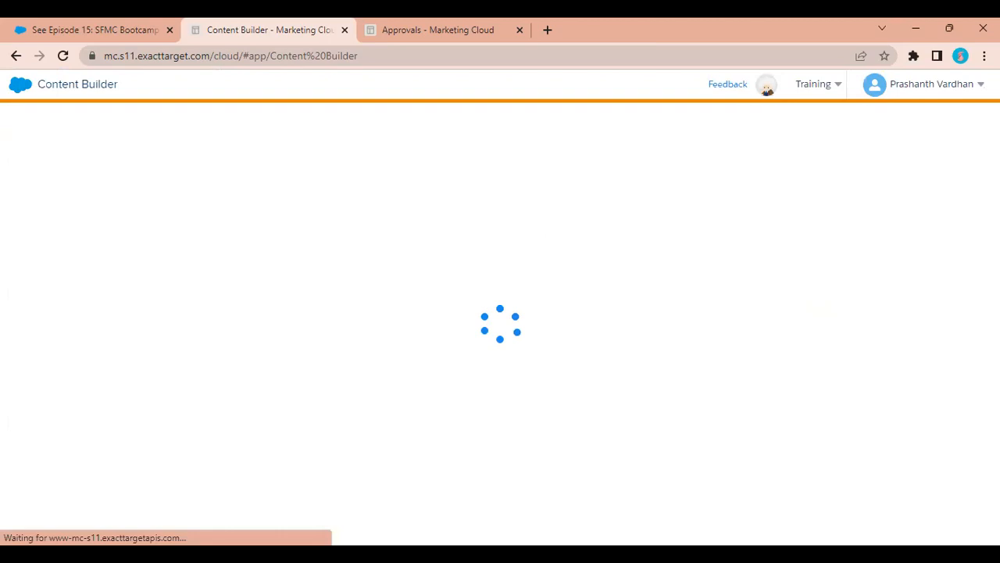
right_click(88, 369)
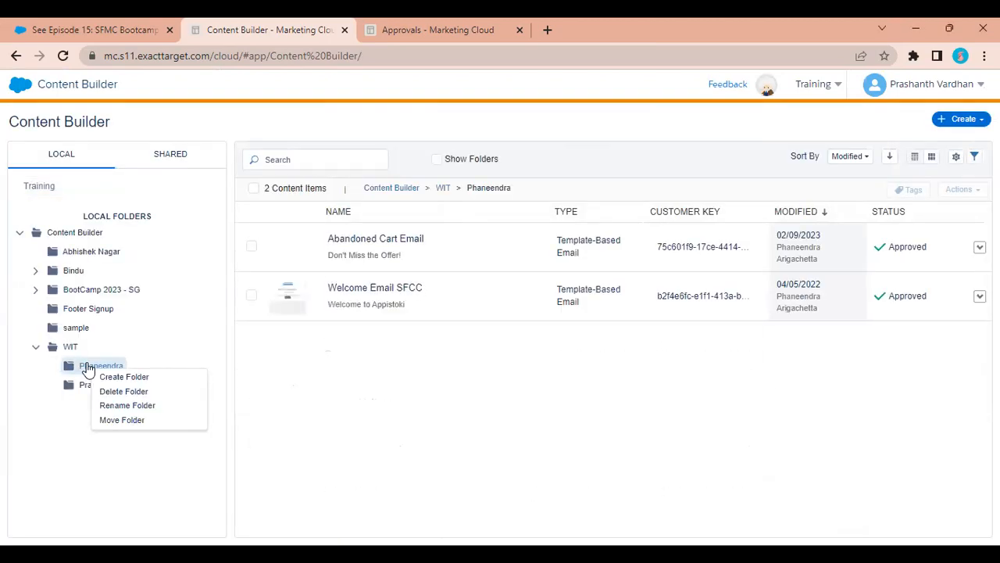
click(352, 385)
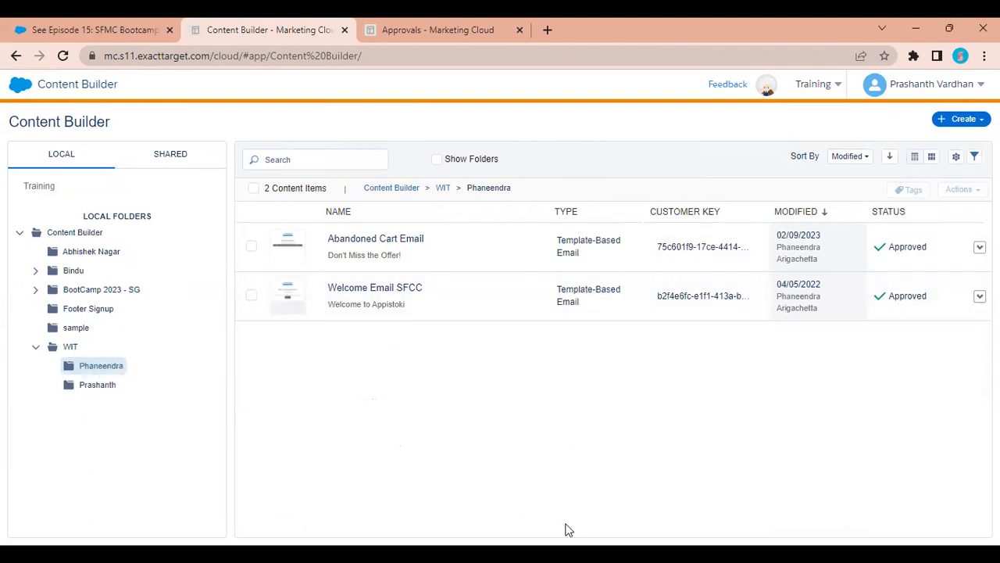
Start a Dynamic Content block, then discard the unnamed attempt without saving.
click(951, 121)
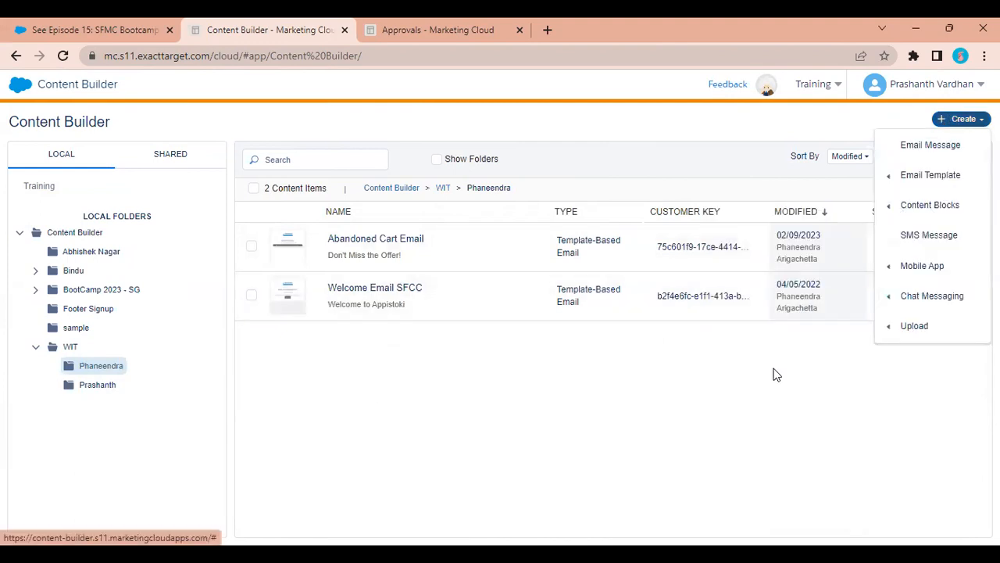
mouse_move(926, 205)
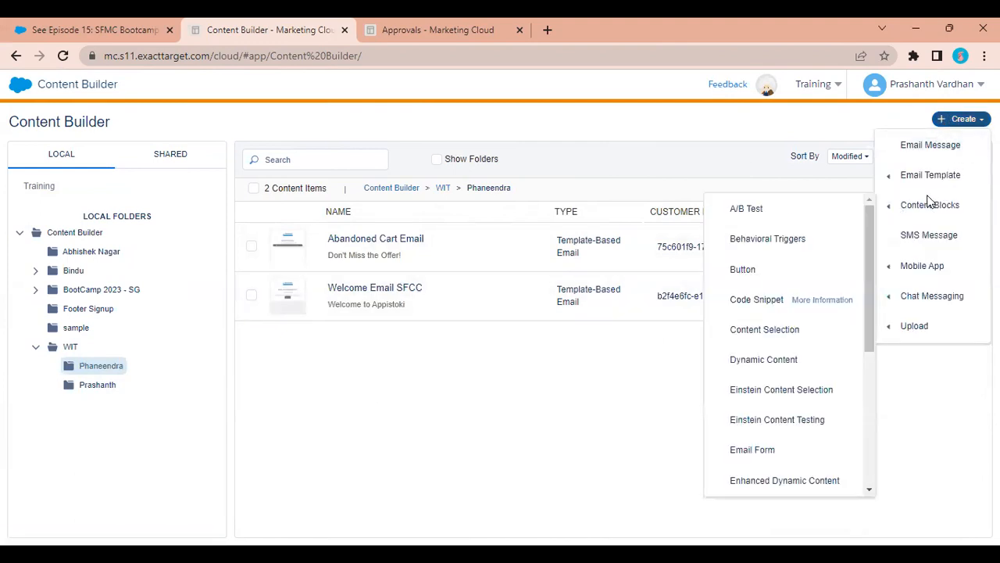
click(789, 358)
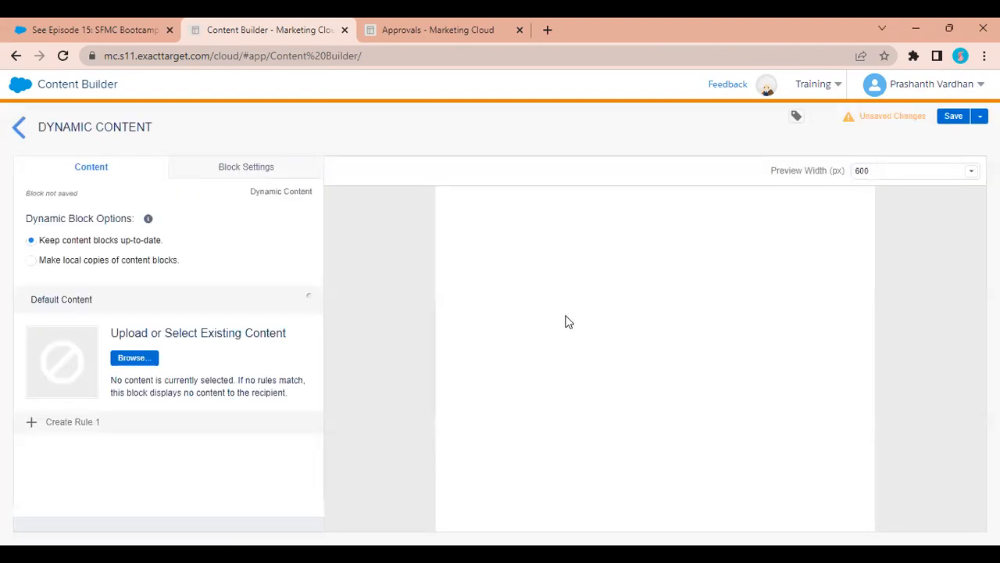
click(980, 116)
click(958, 137)
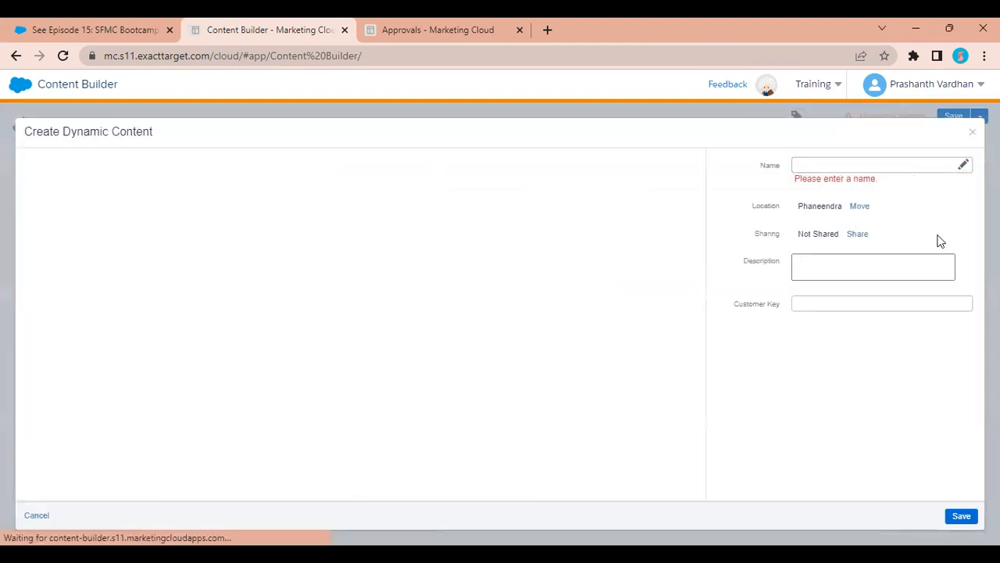
click(963, 521)
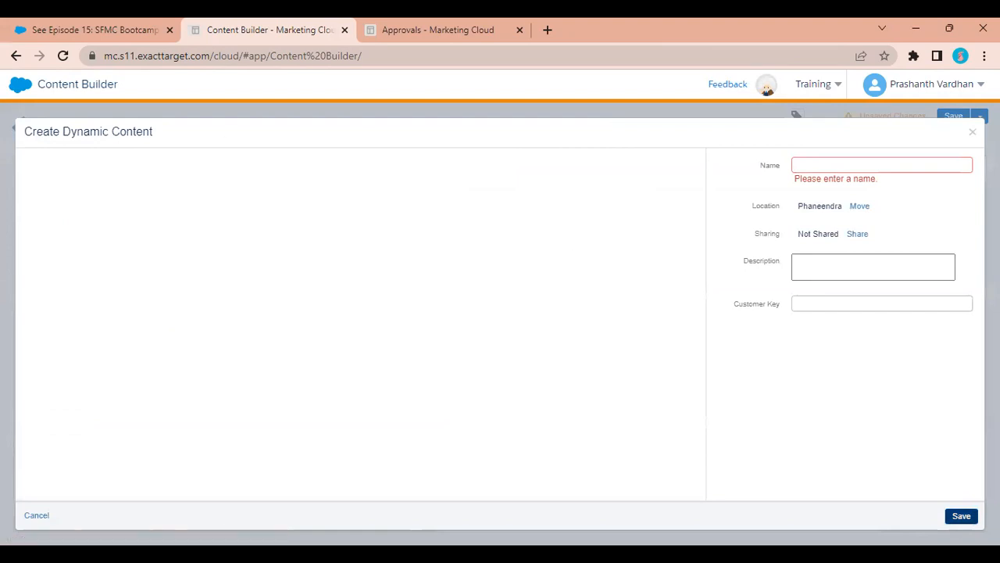
click(972, 132)
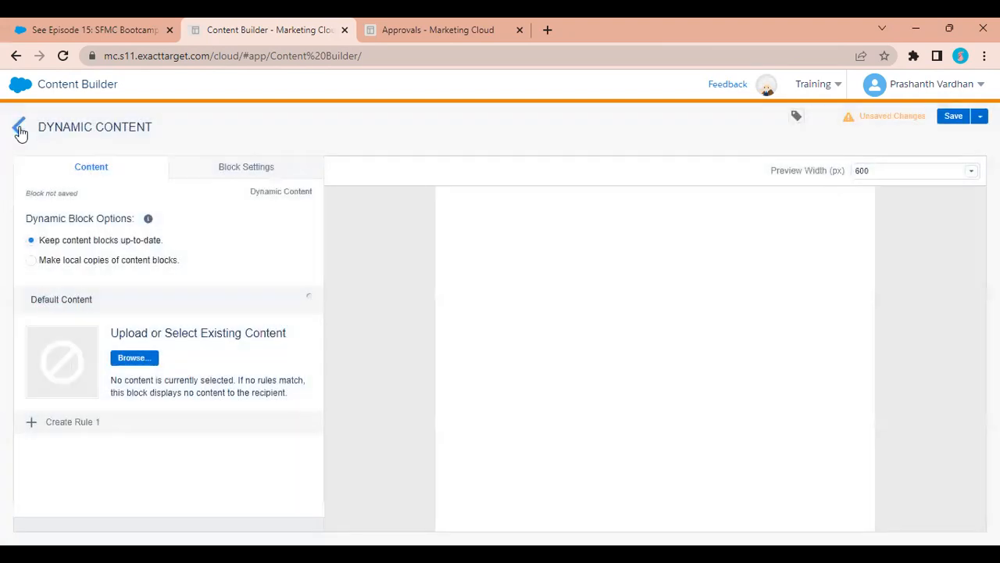
click(21, 130)
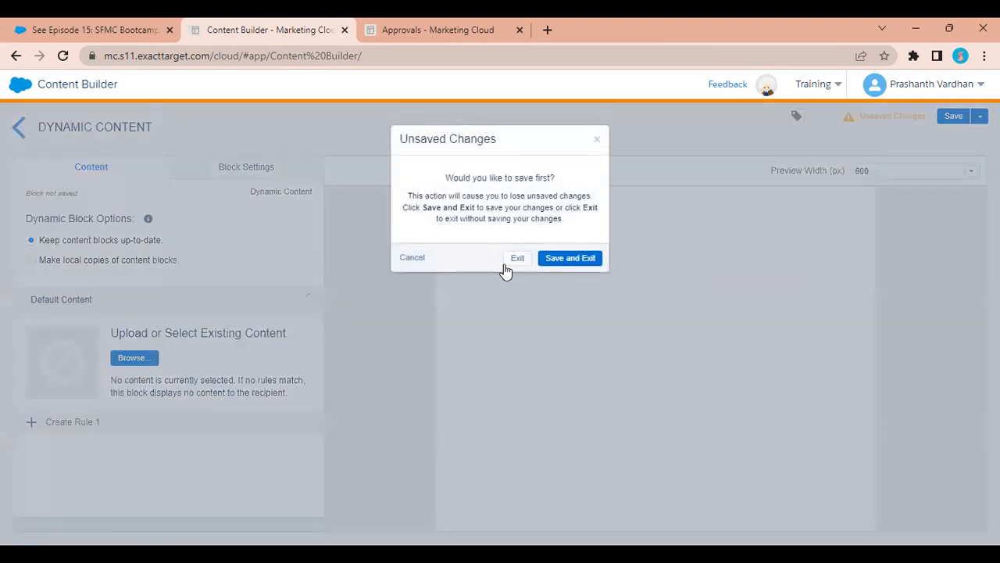
click(516, 262)
Create a fresh Dynamic Content block and begin choosing its default content.
click(963, 119)
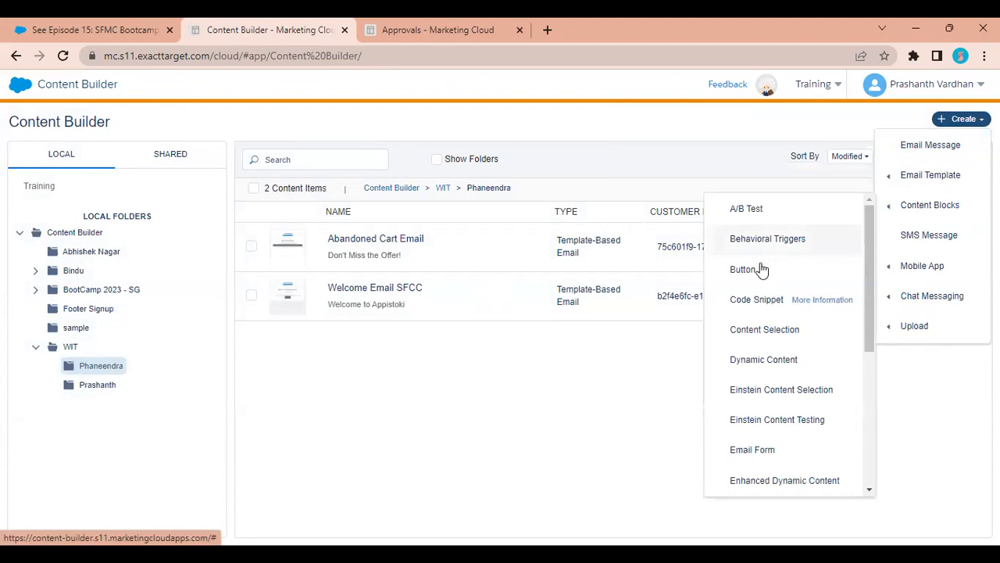
click(765, 359)
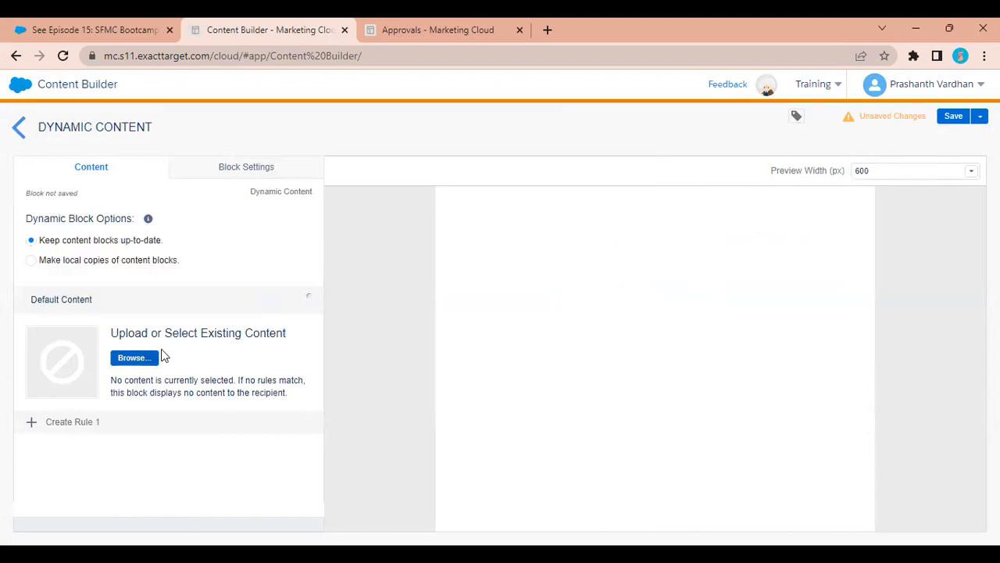
click(132, 358)
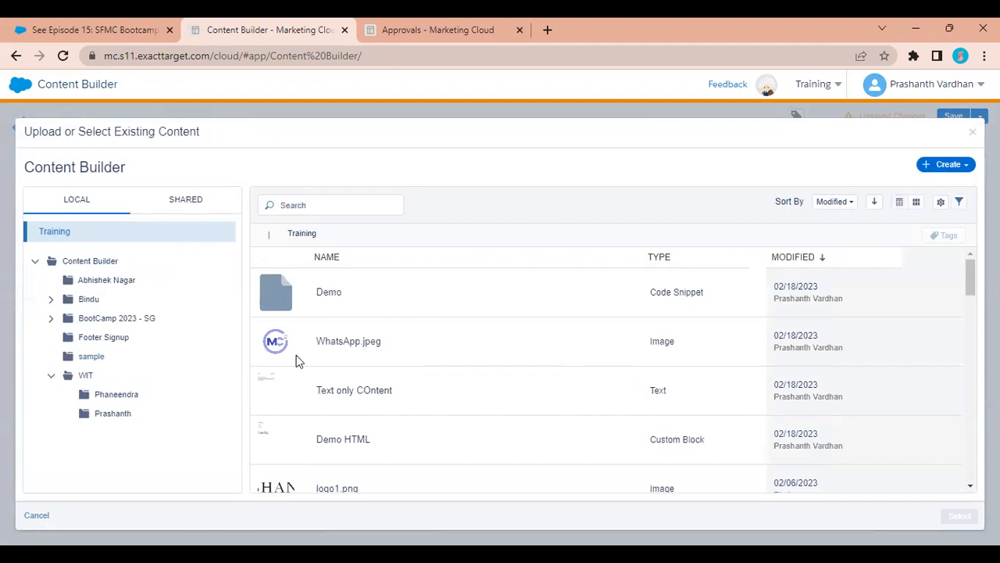
Set WhatsApp.jpeg as the default content and start Rule 1 based on Profile Attributes.
click(390, 354)
click(962, 517)
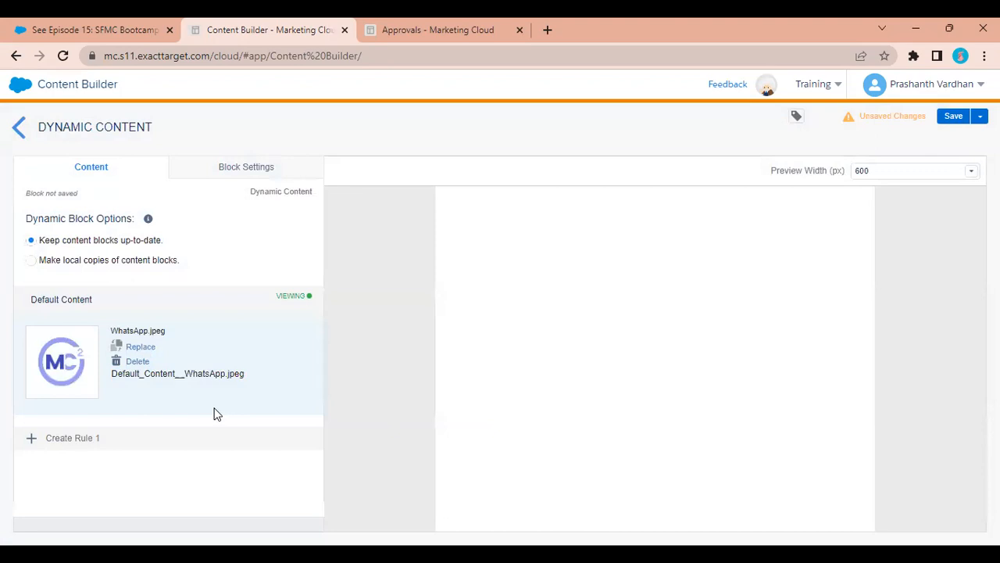
click(72, 439)
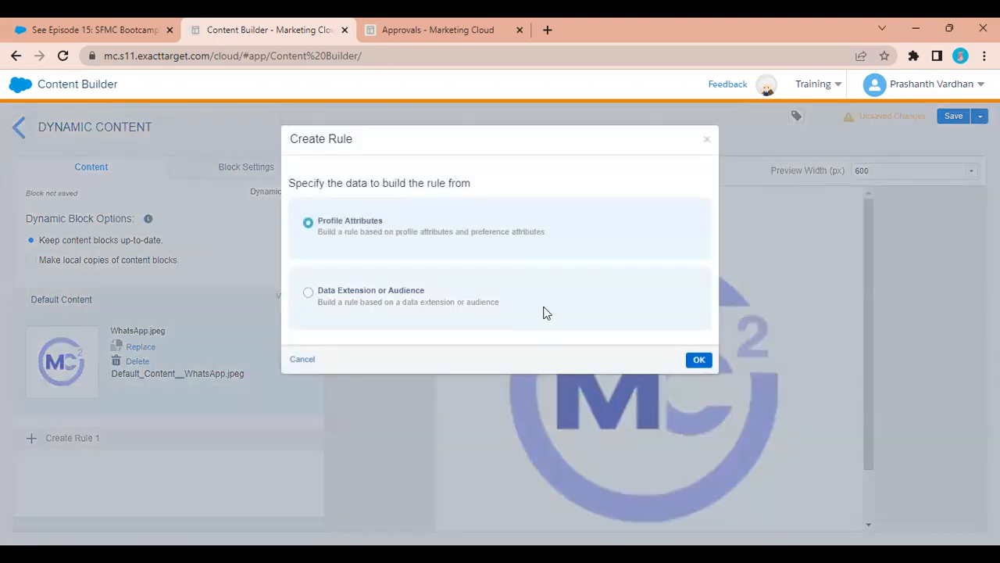
click(699, 361)
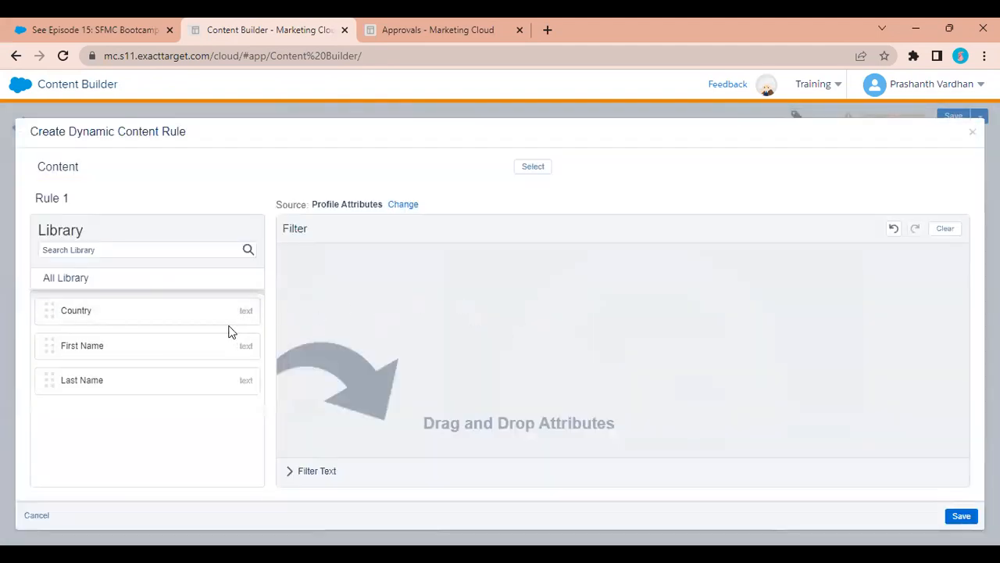
Make Rule 1 show shang-garden.jpg when Country equals India, and save it.
drag(208, 301, 484, 281)
click(543, 268)
text(India)
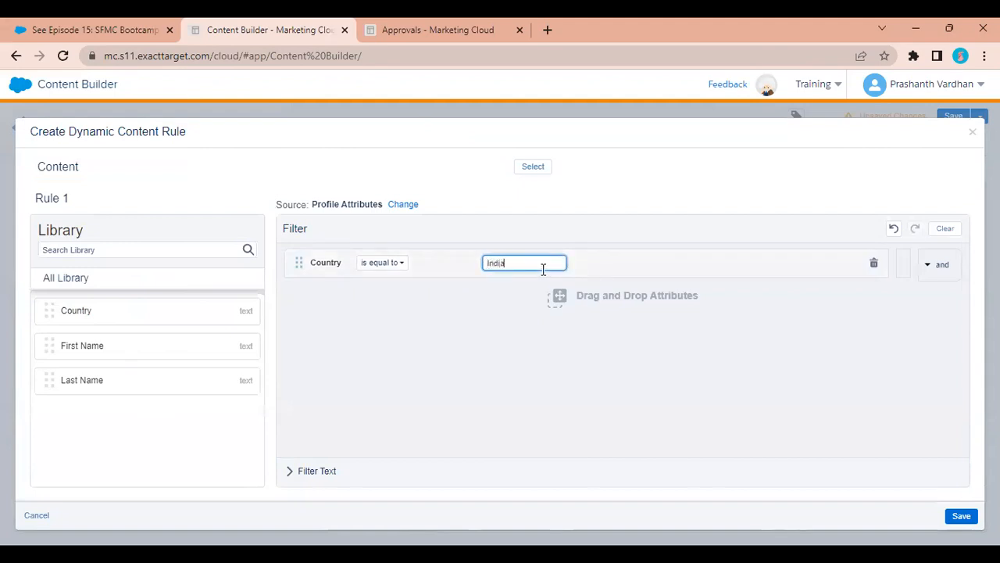
click(546, 168)
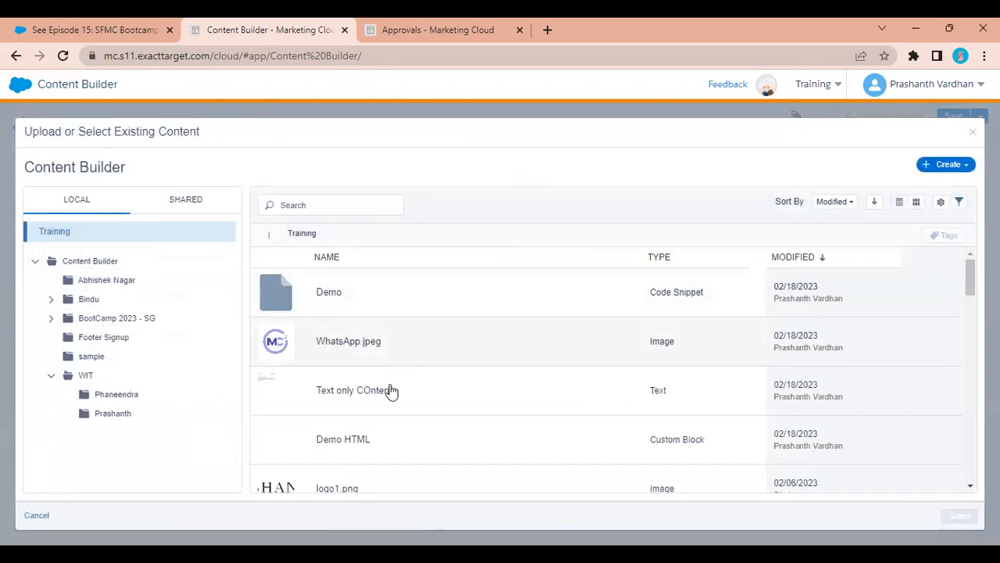
scroll(390, 424, down, 3)
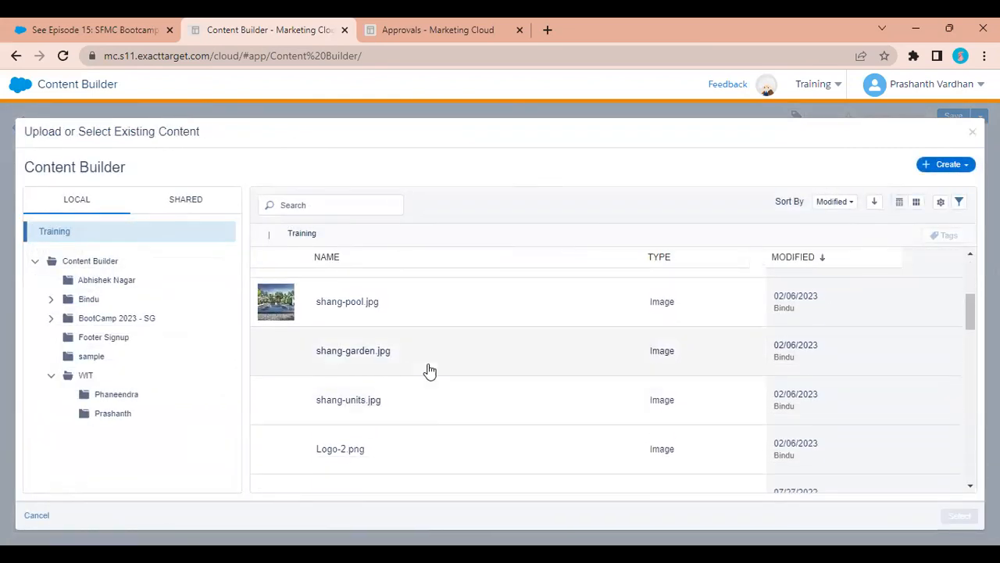
click(416, 365)
click(960, 516)
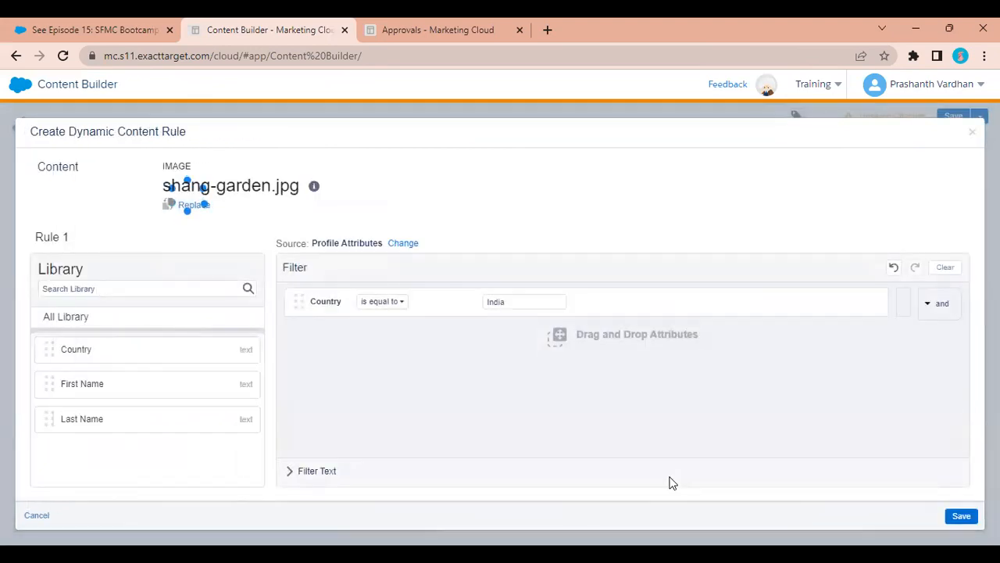
click(965, 516)
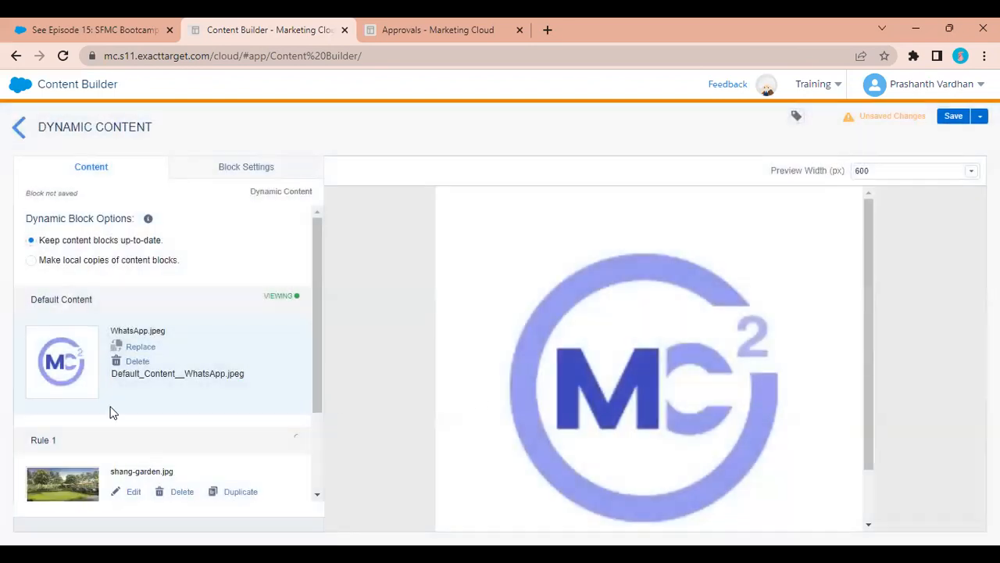
scroll(112, 411, down, 2)
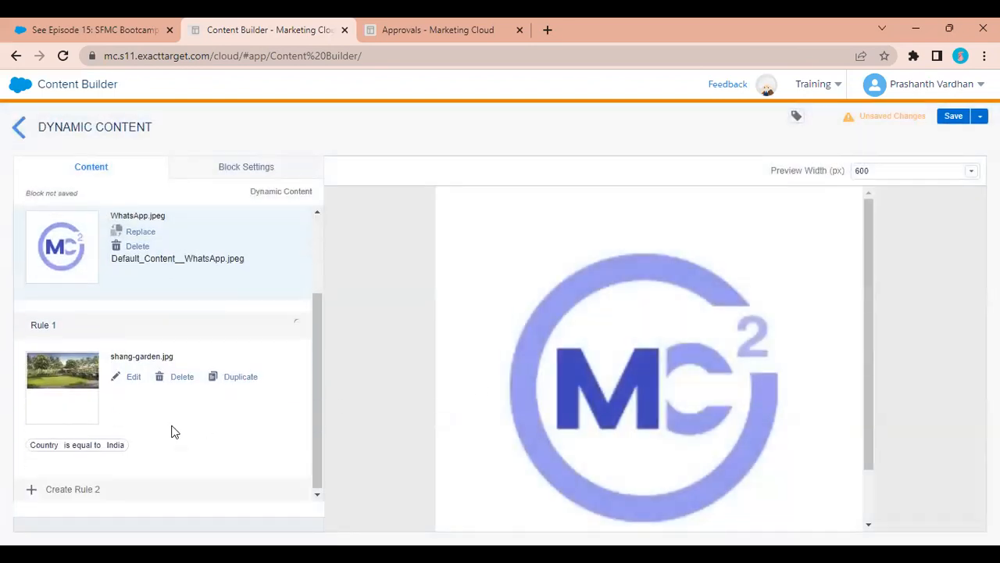
Start Rule 2 with a Country is equal to Singapore condition.
click(74, 491)
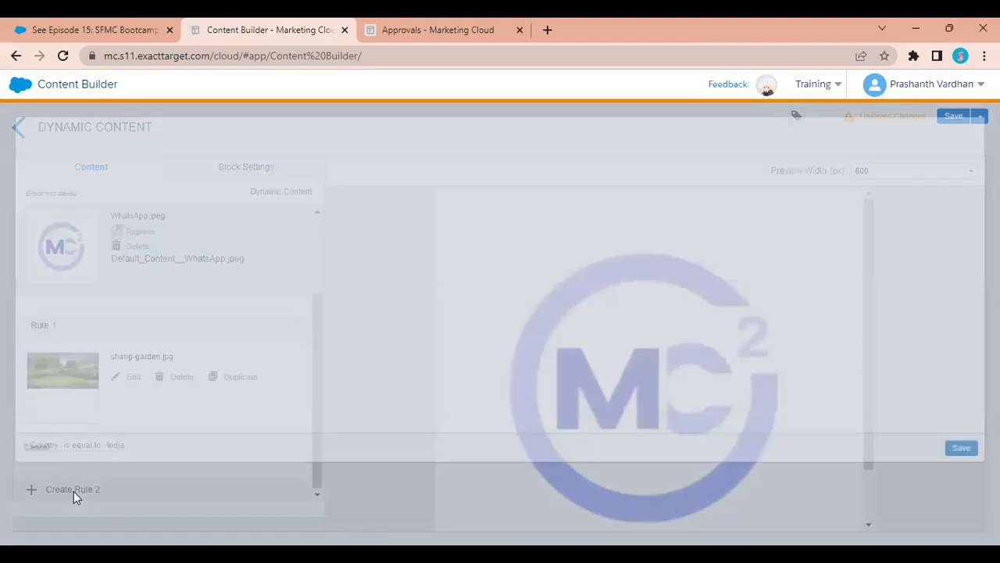
drag(145, 312, 420, 294)
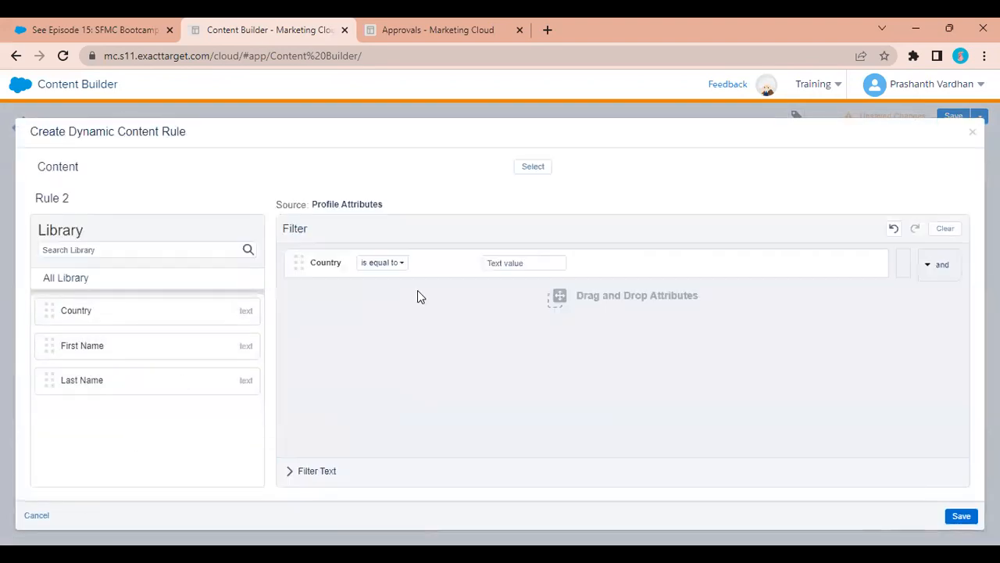
click(529, 264)
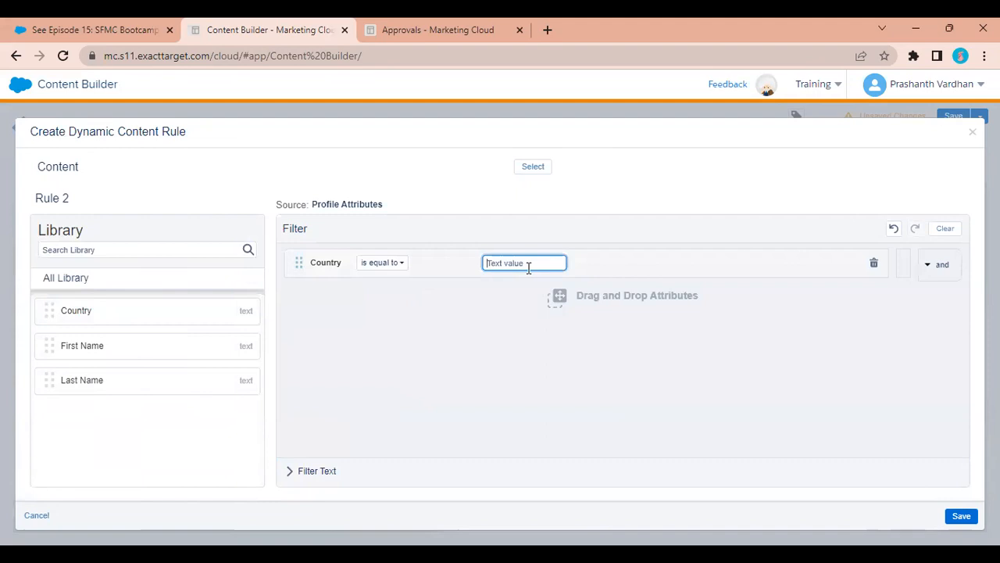
text(Singapore)
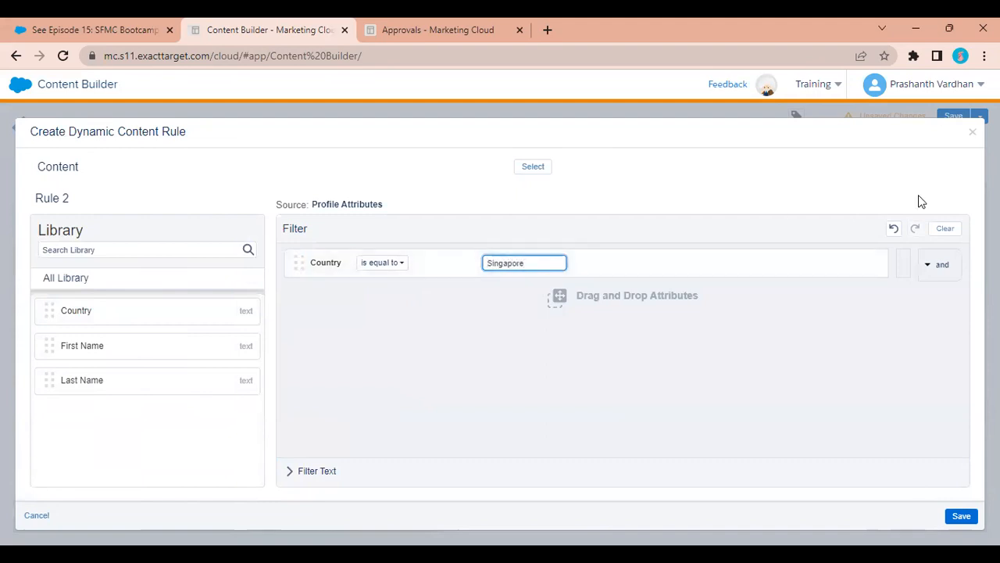
click(948, 276)
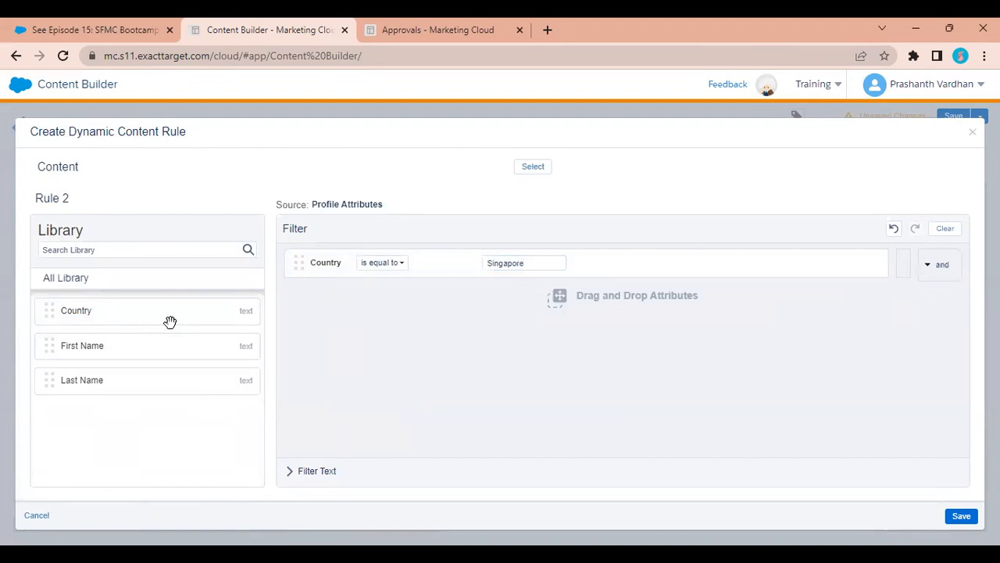
Add a First Name begins with 'Ch' condition to Rule 2's filter.
drag(161, 349, 451, 334)
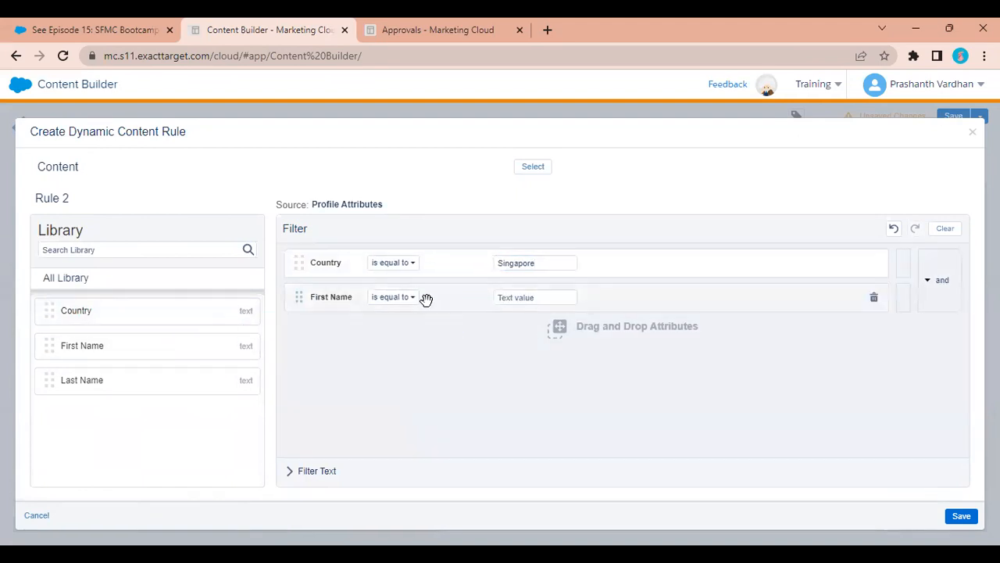
click(402, 301)
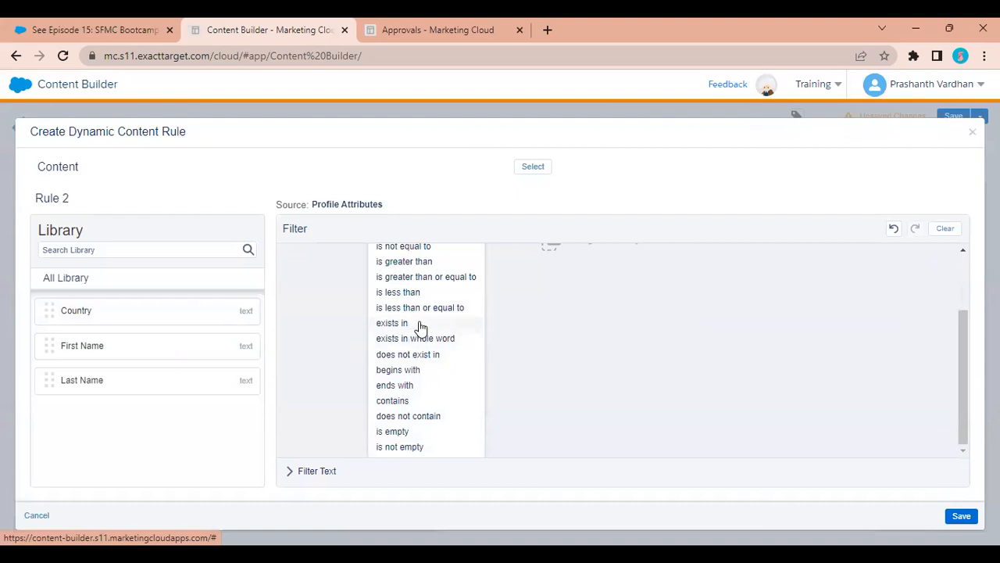
scroll(420, 326, up, 2)
scroll(420, 327, down, 1)
scroll(419, 327, down, 1)
click(415, 372)
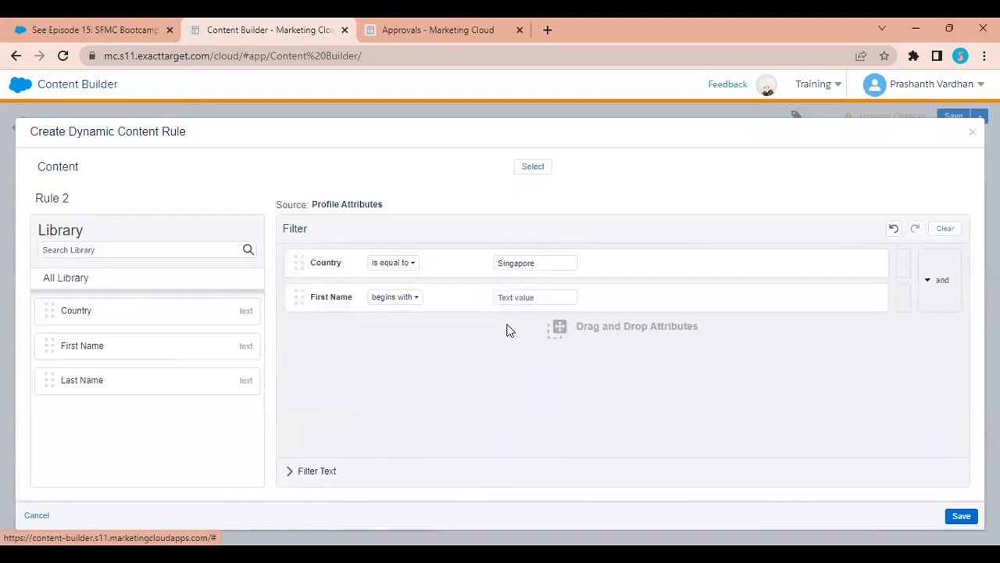
click(532, 302)
text(Ch)
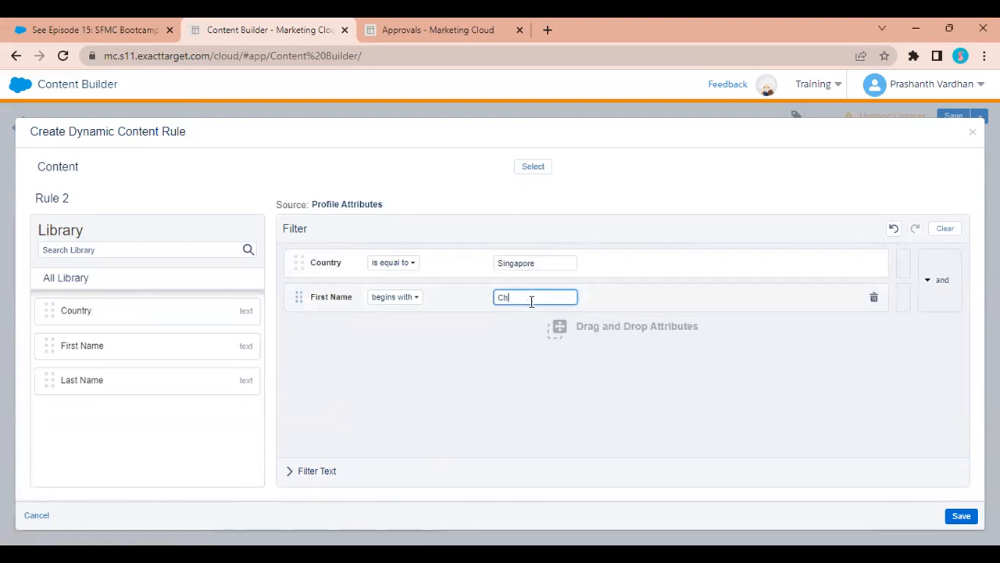
Choose clouds.jpg as Rule 2's content and save the rule.
click(545, 169)
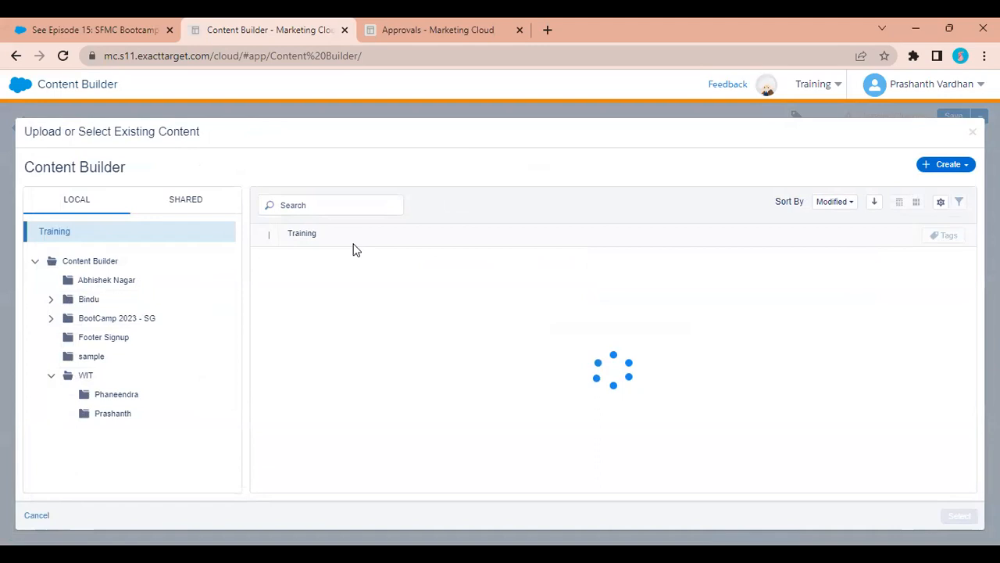
scroll(351, 395, down, 5)
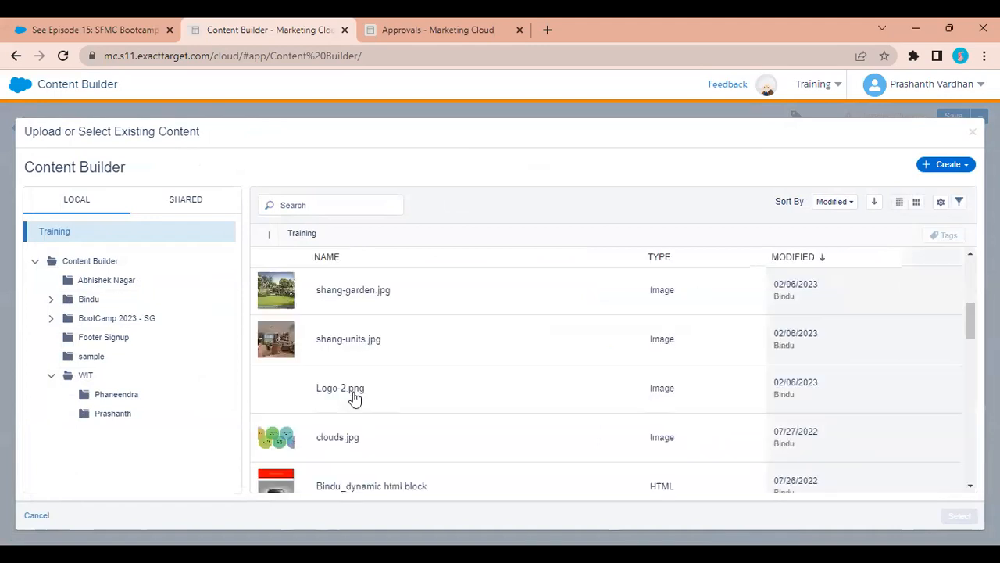
click(348, 440)
click(958, 518)
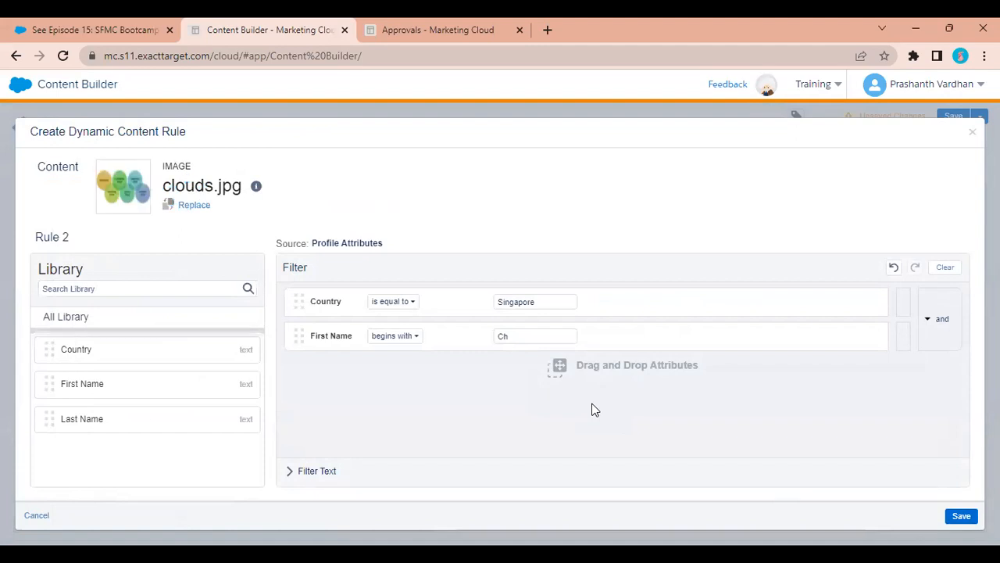
click(969, 519)
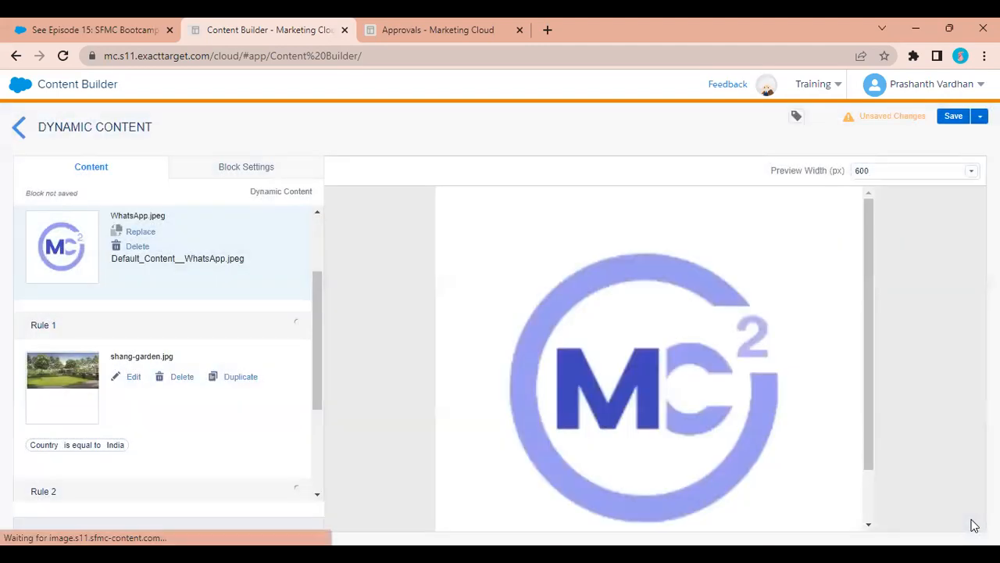
scroll(196, 399, down, 1)
scroll(196, 400, down, 3)
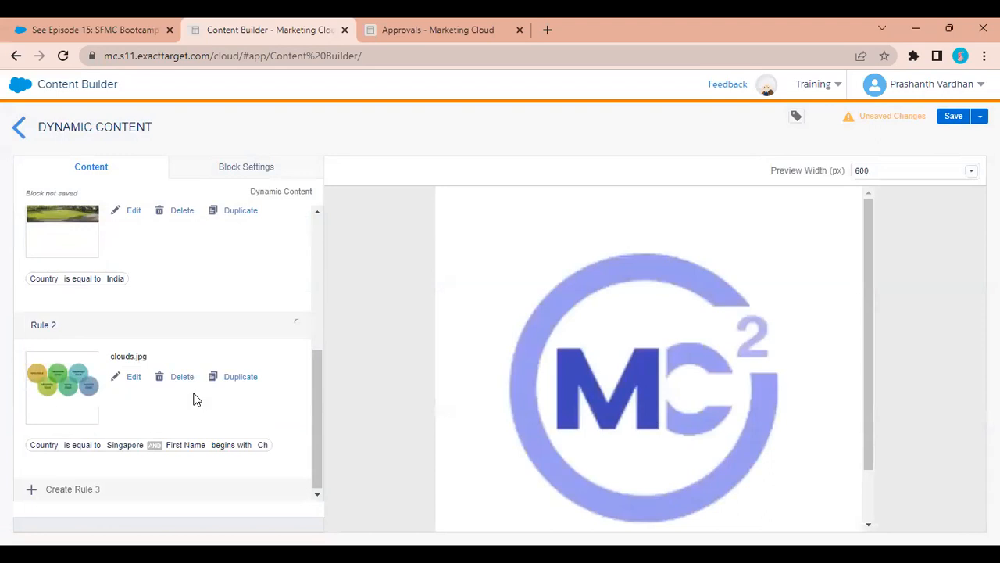
scroll(196, 400, up, 5)
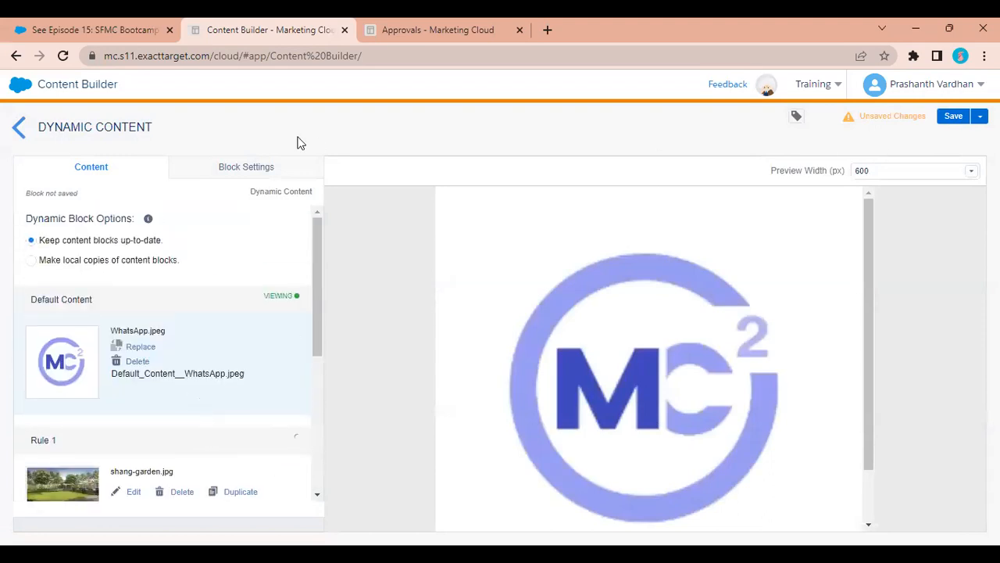
Save the block as 'Demo Content for Dynamic' in the personal folder under WIT.
click(245, 171)
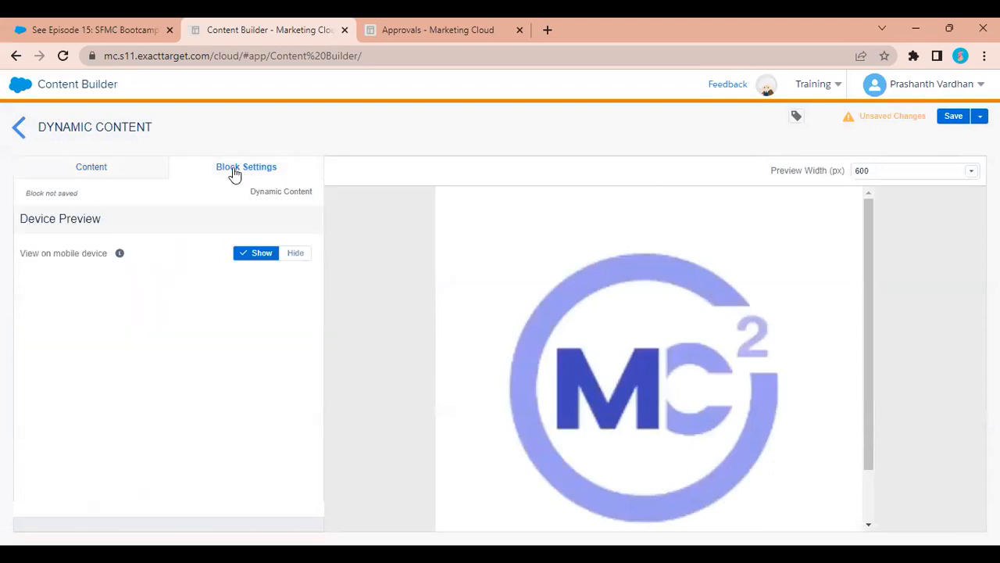
click(101, 180)
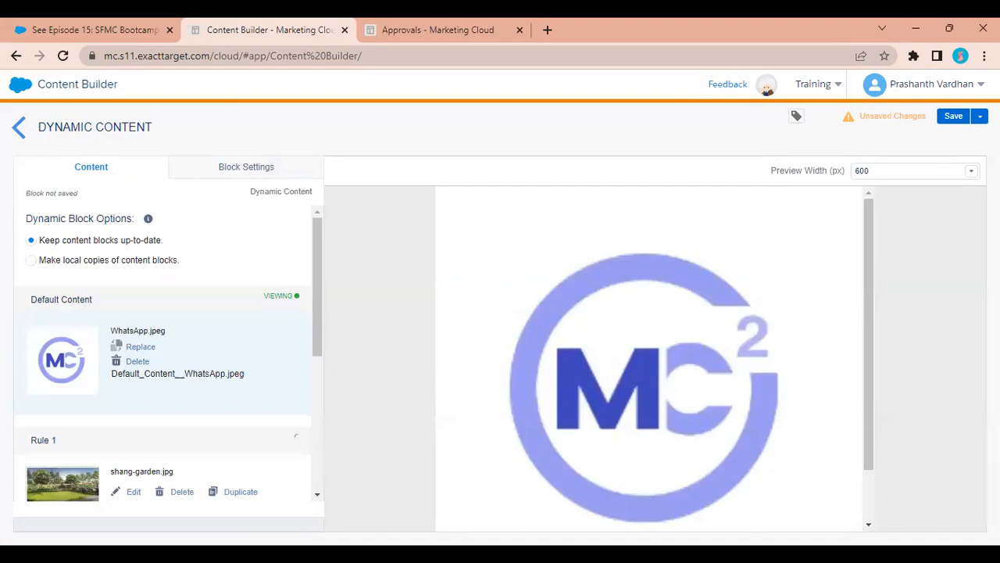
click(945, 123)
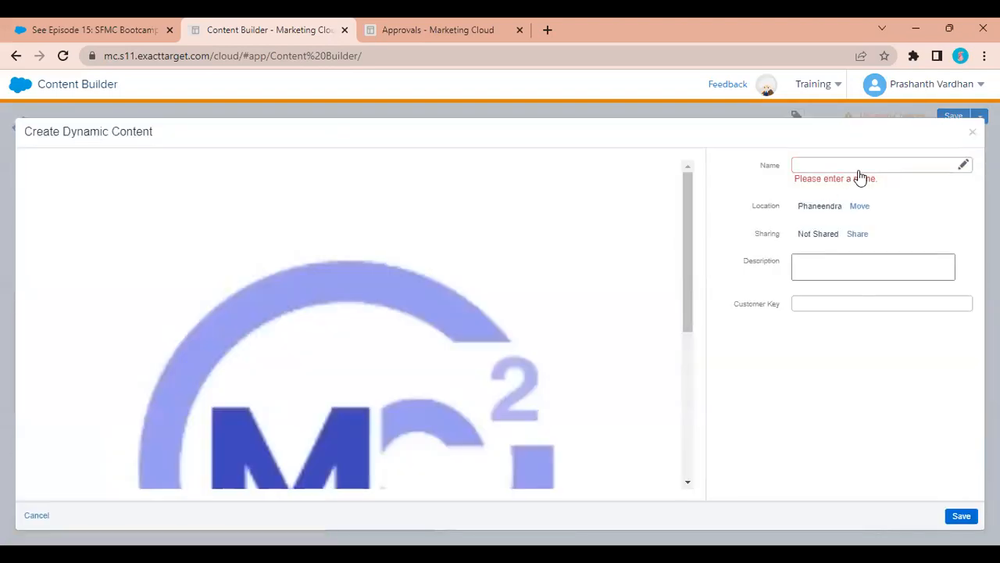
click(860, 166)
text(D)
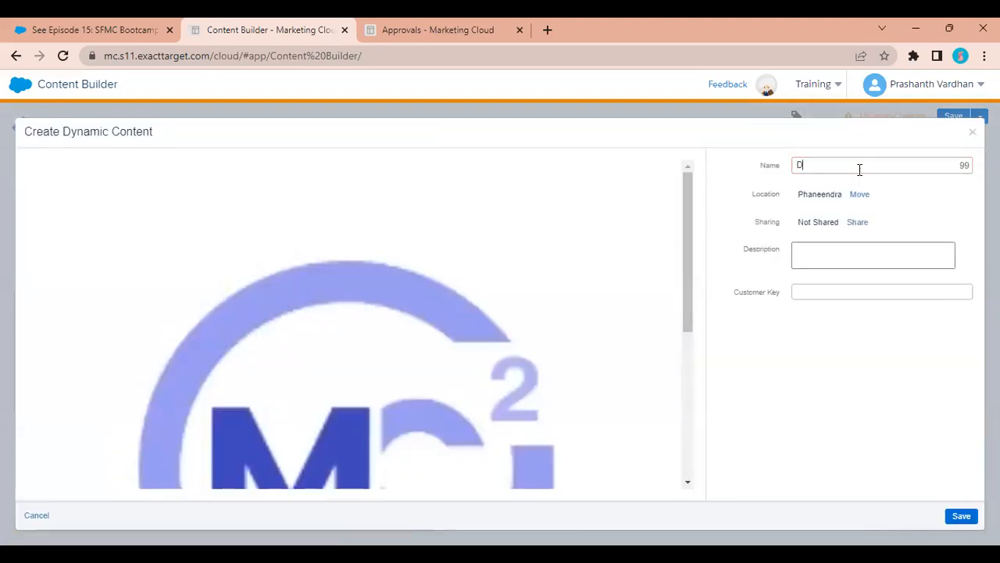
text(emo Content for Dynamic)
click(855, 197)
click(410, 352)
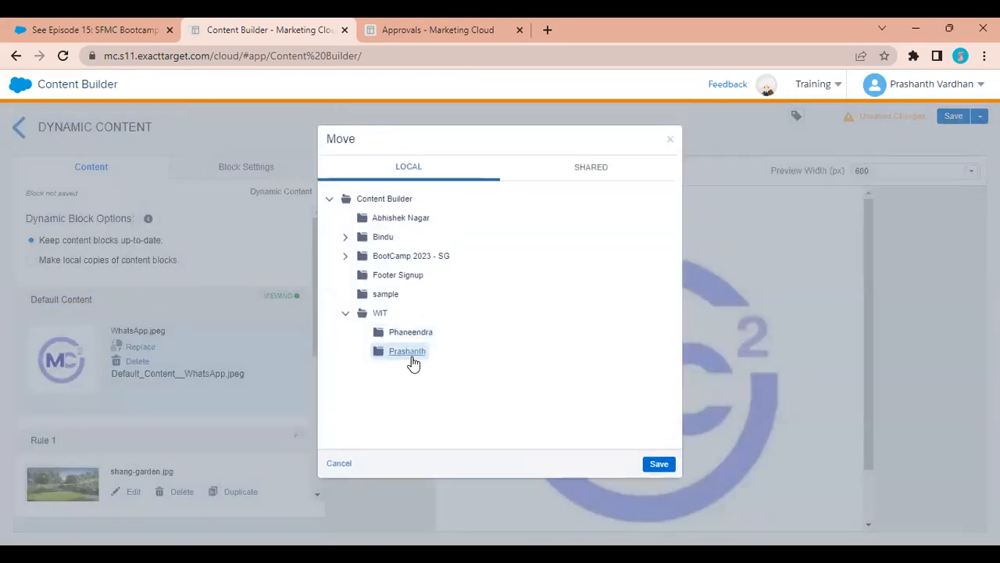
click(661, 464)
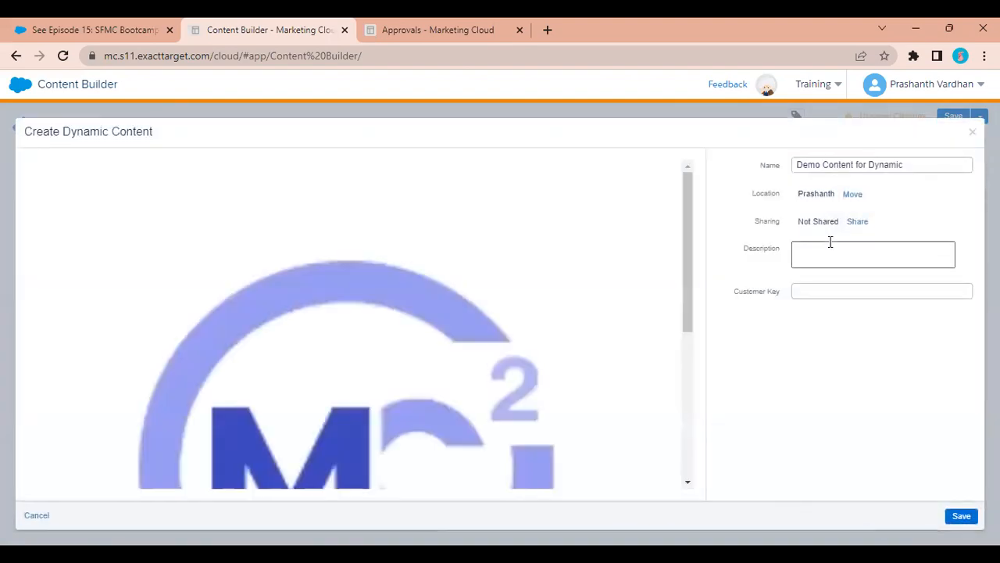
click(959, 520)
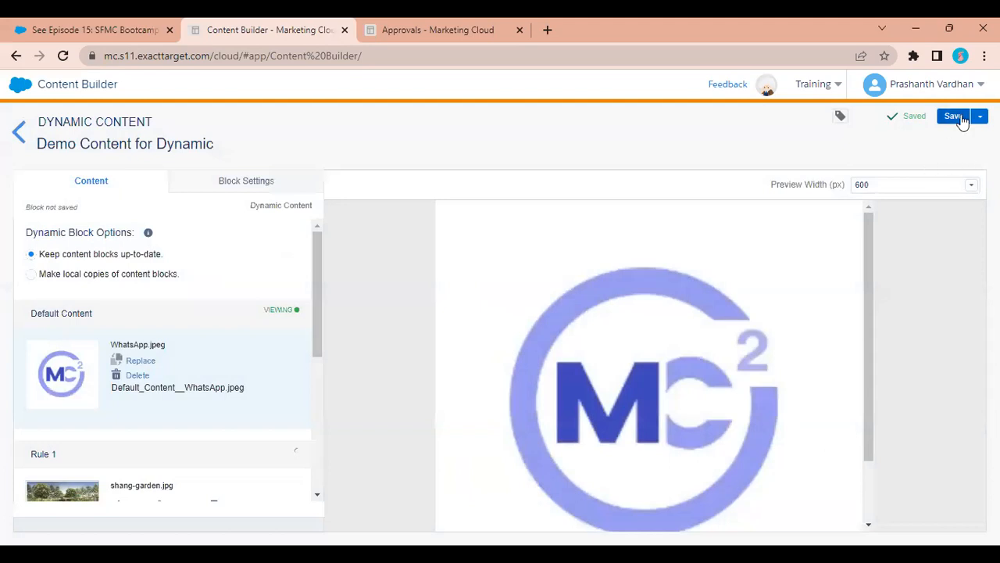
Save and exit the editor, then open the folder containing the saved block.
click(958, 117)
click(978, 119)
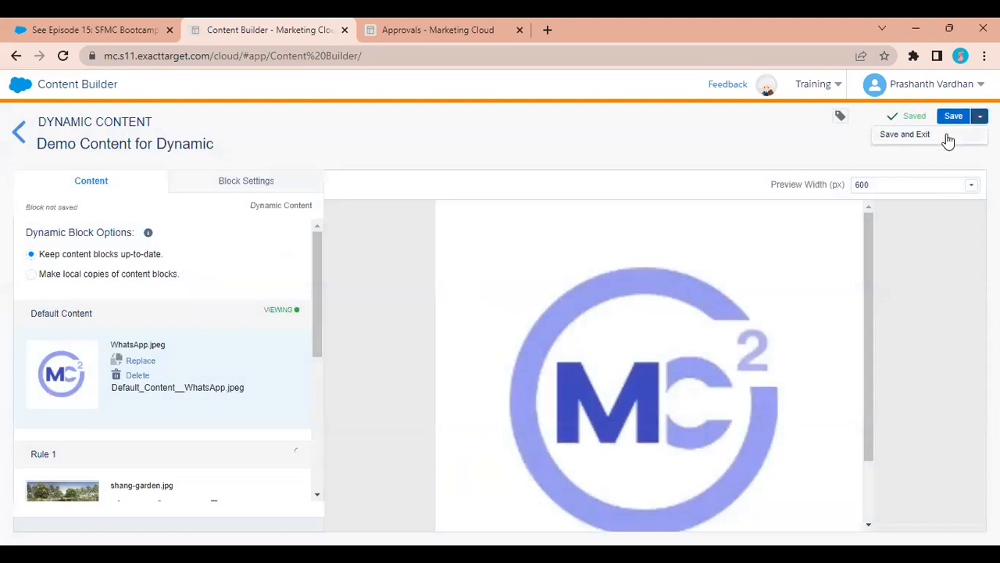
click(946, 136)
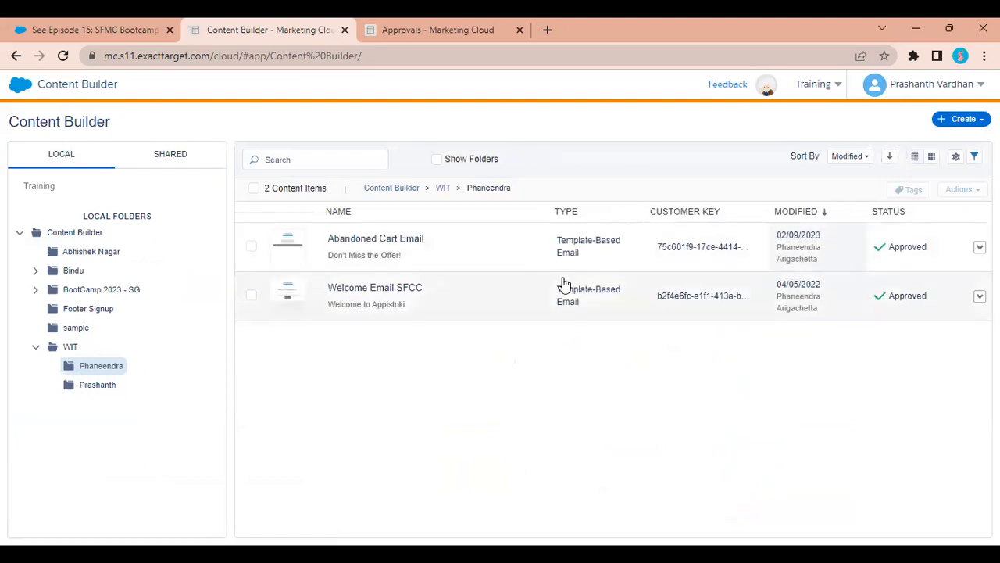
click(93, 385)
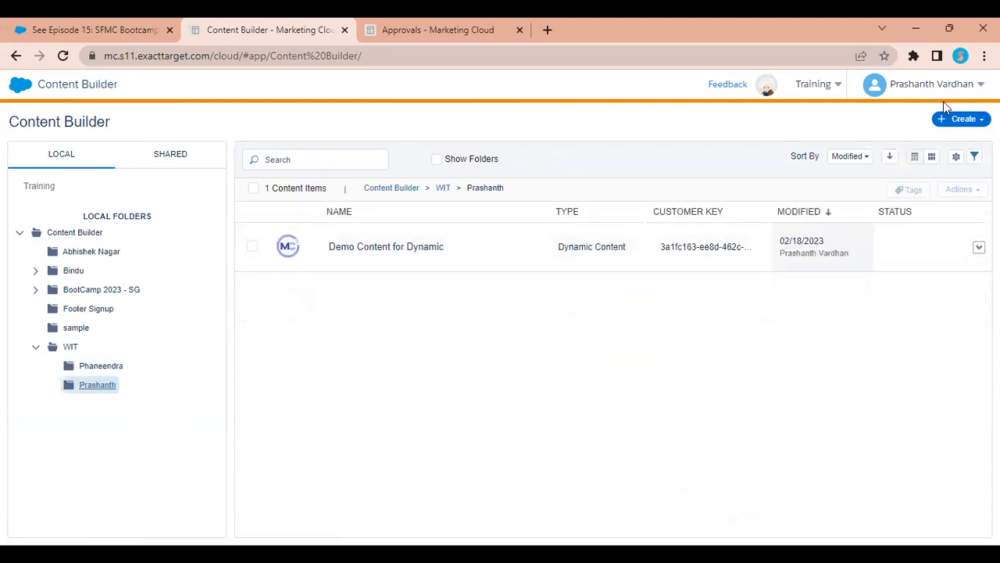
click(961, 119)
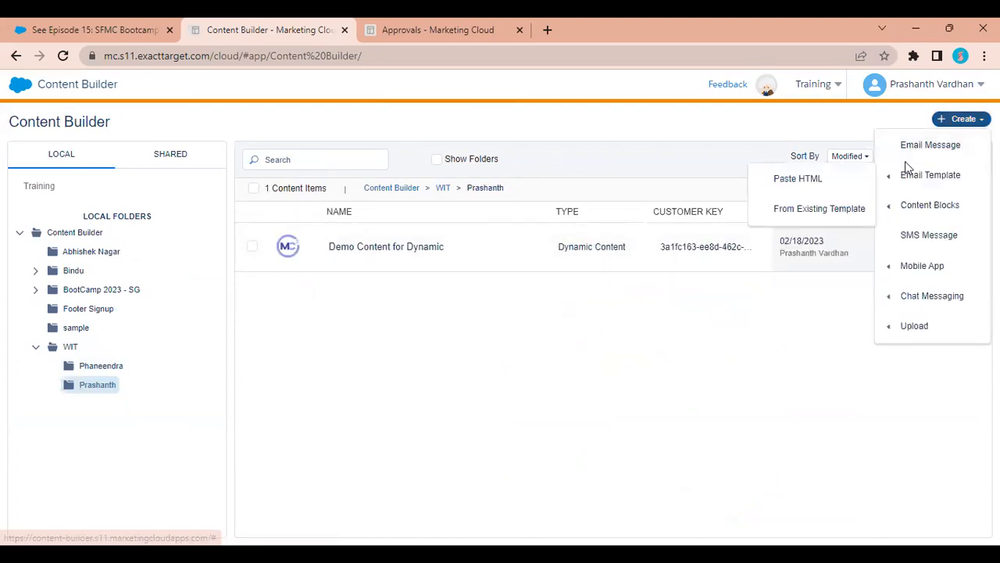
Create a new email from the 1-3-1 Column Image template.
click(912, 149)
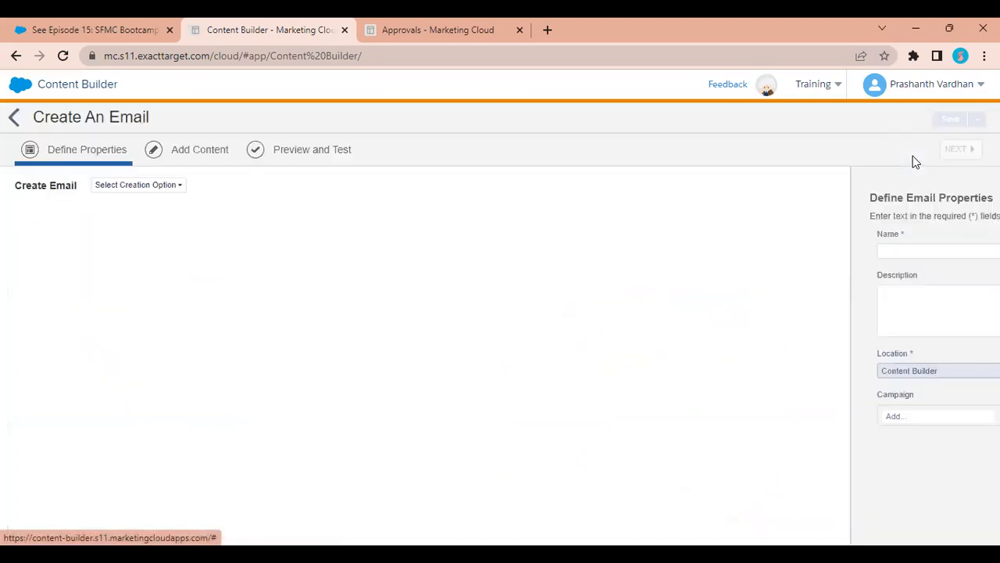
click(160, 184)
click(137, 223)
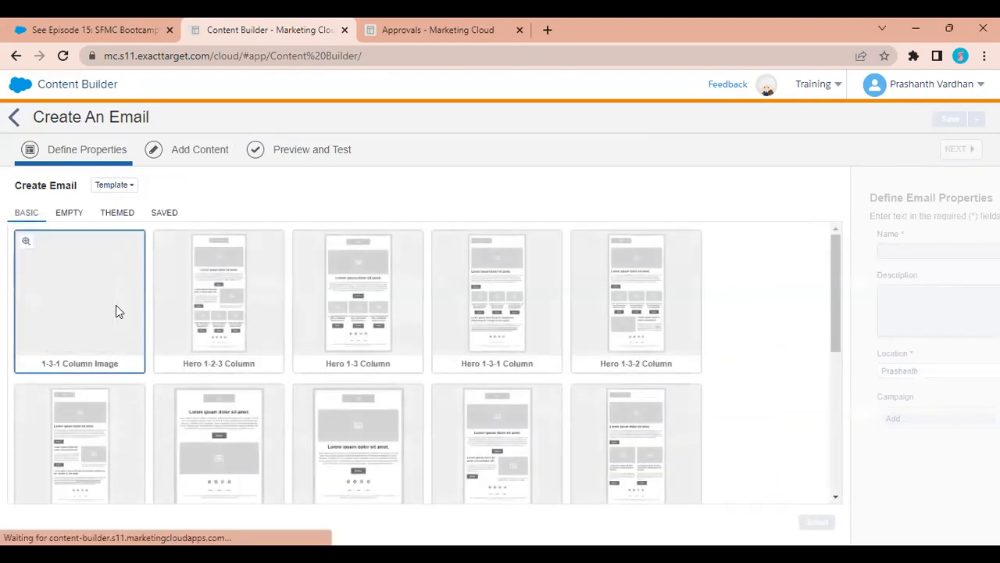
click(116, 311)
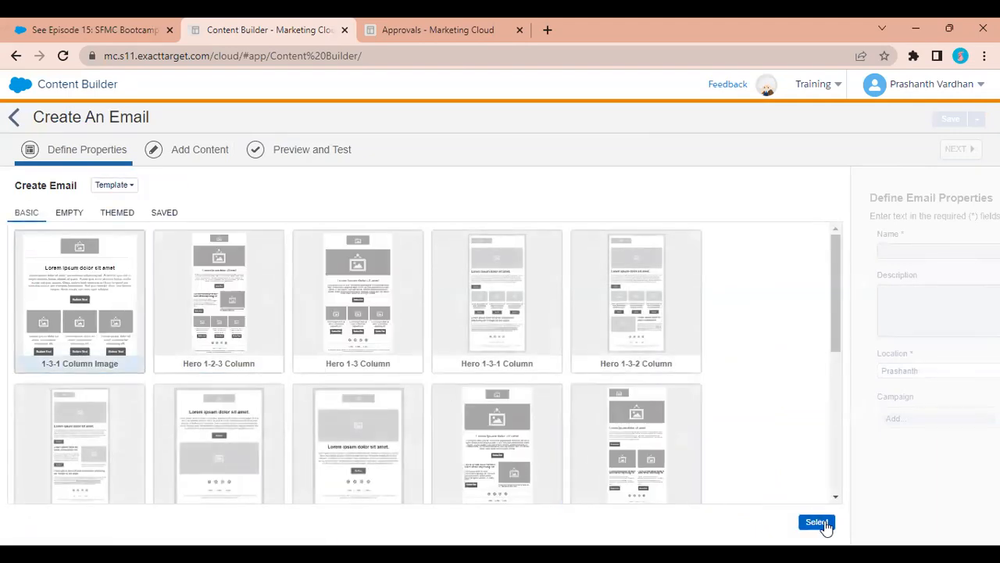
click(824, 524)
Name the email 'Email Message Dynamic content demo', assign campaign WIT session 3, and continue.
click(324, 250)
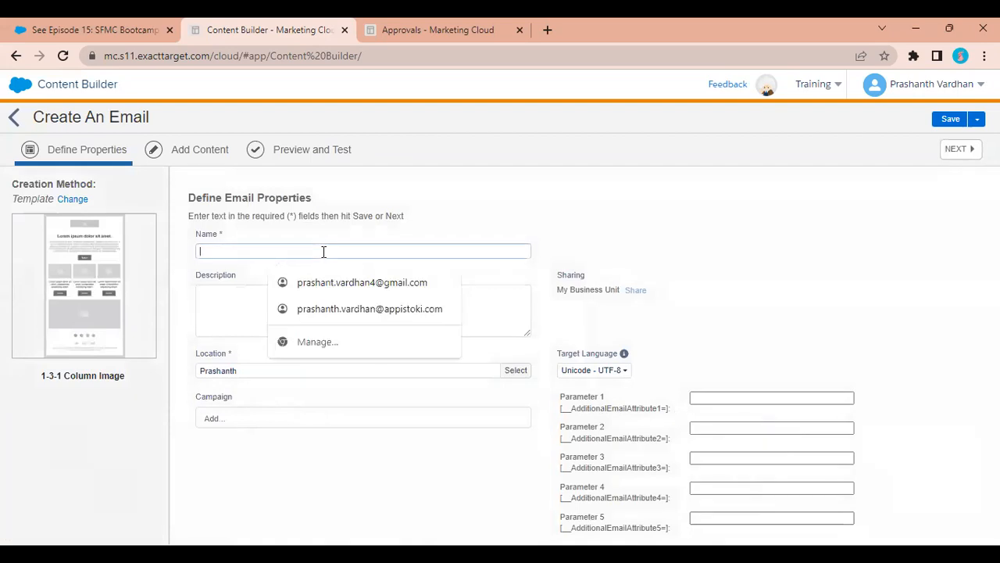
text(Email Message Dynamic content demo)
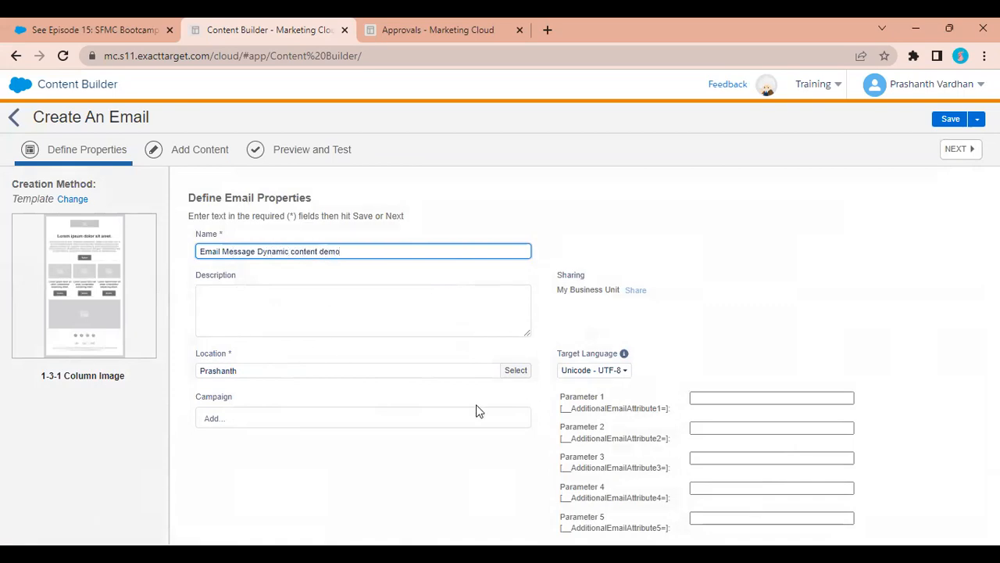
click(362, 412)
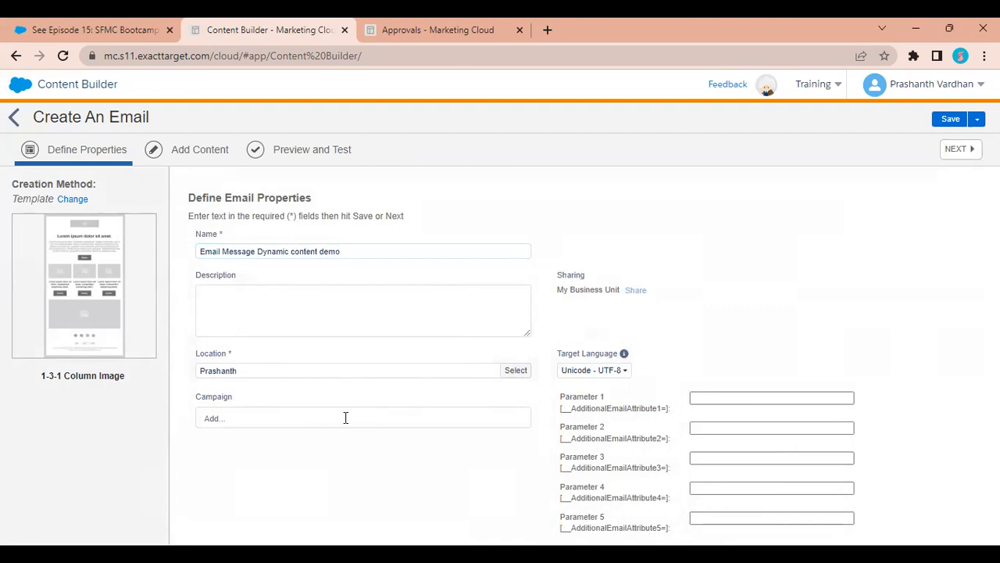
click(301, 430)
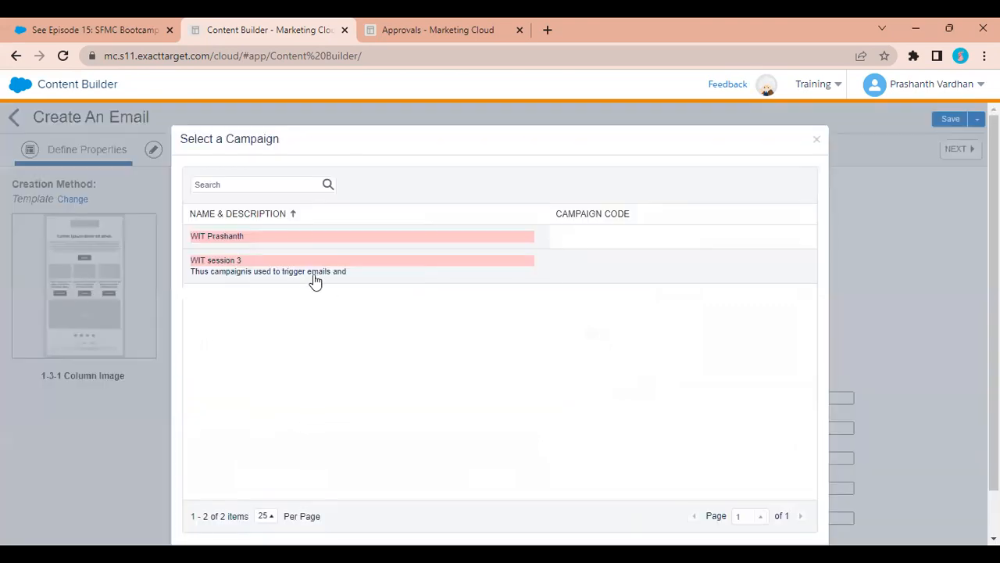
click(288, 270)
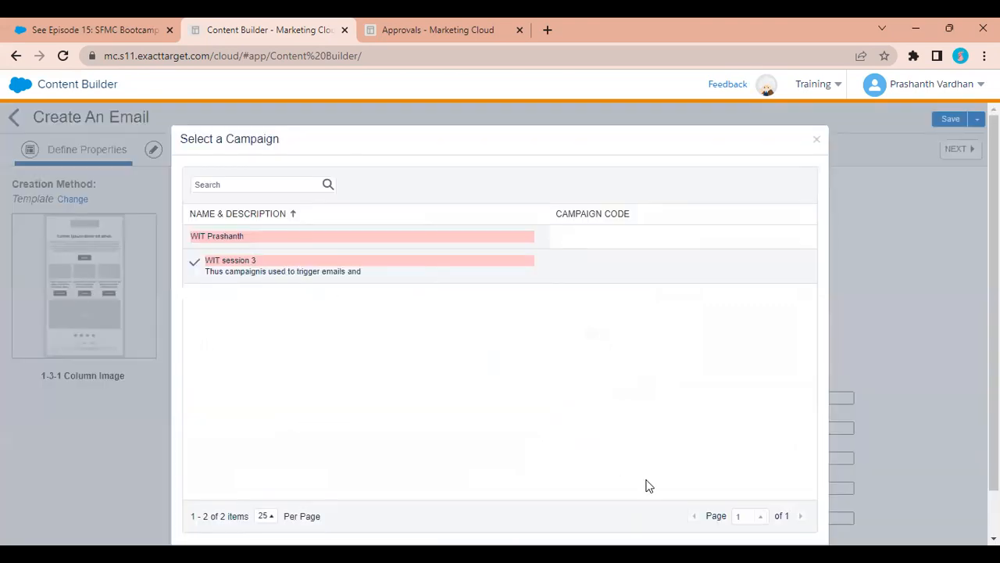
click(792, 514)
click(957, 150)
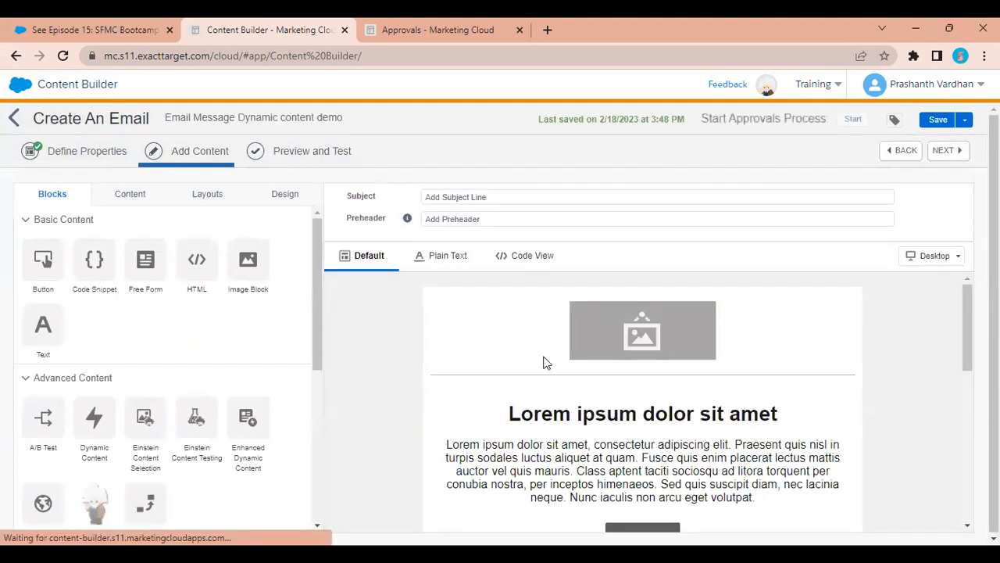
Add a Dynamic Content block below the header image and remove its padding and border styling.
scroll(293, 377, down, 3)
scroll(292, 377, up, 1)
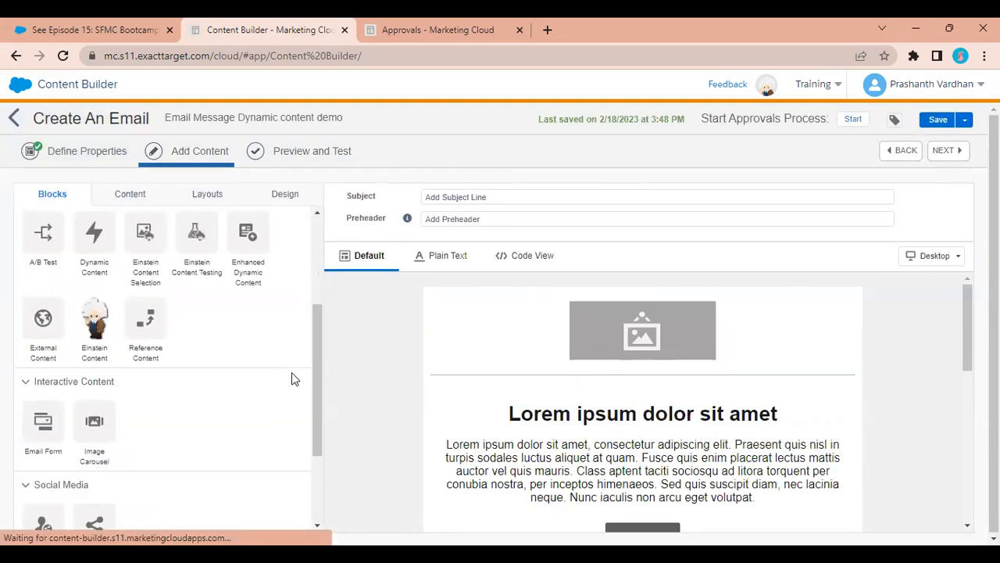
scroll(292, 378, up, 2)
drag(136, 355, 539, 383)
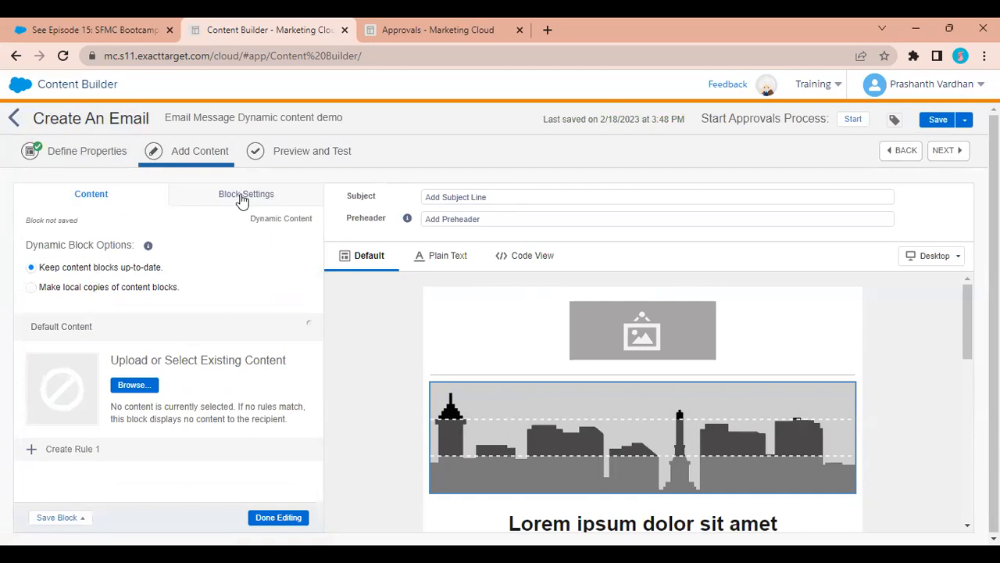
click(145, 289)
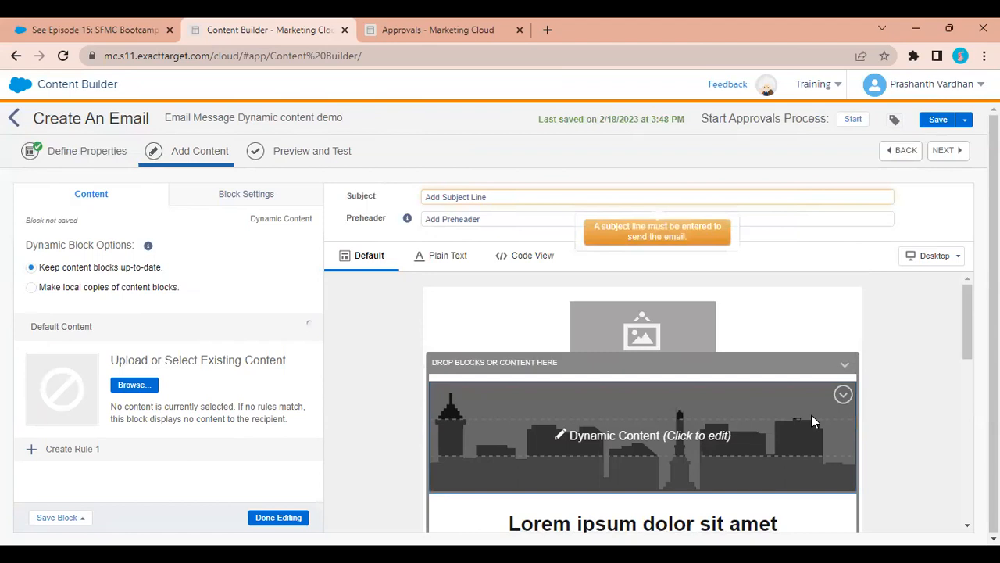
click(846, 367)
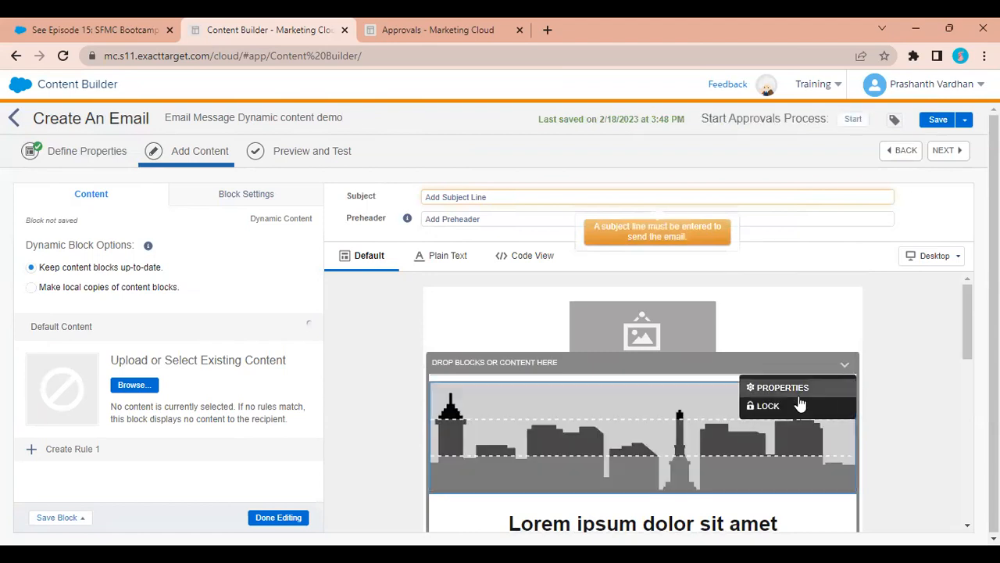
click(814, 388)
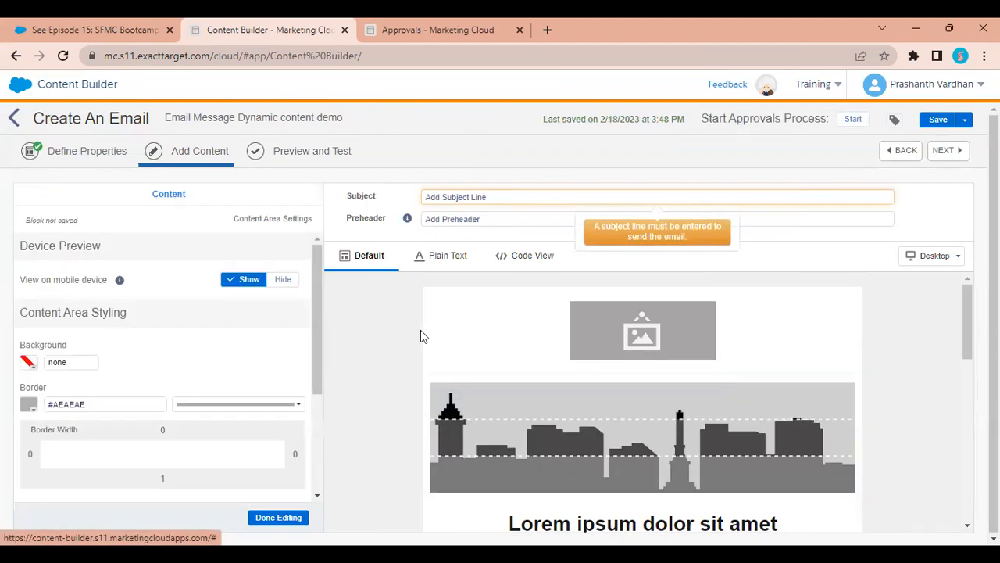
scroll(198, 352, down, 3)
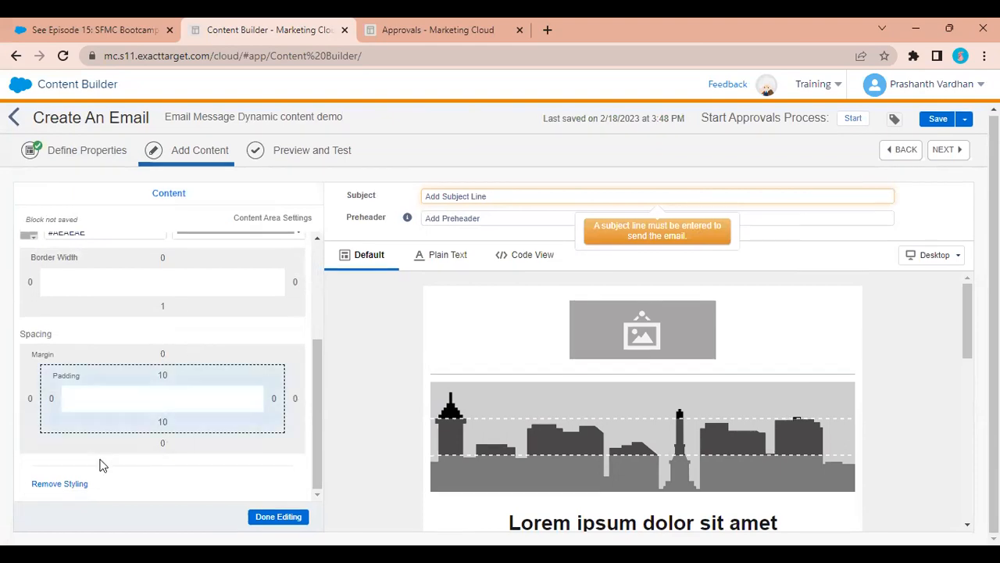
click(36, 484)
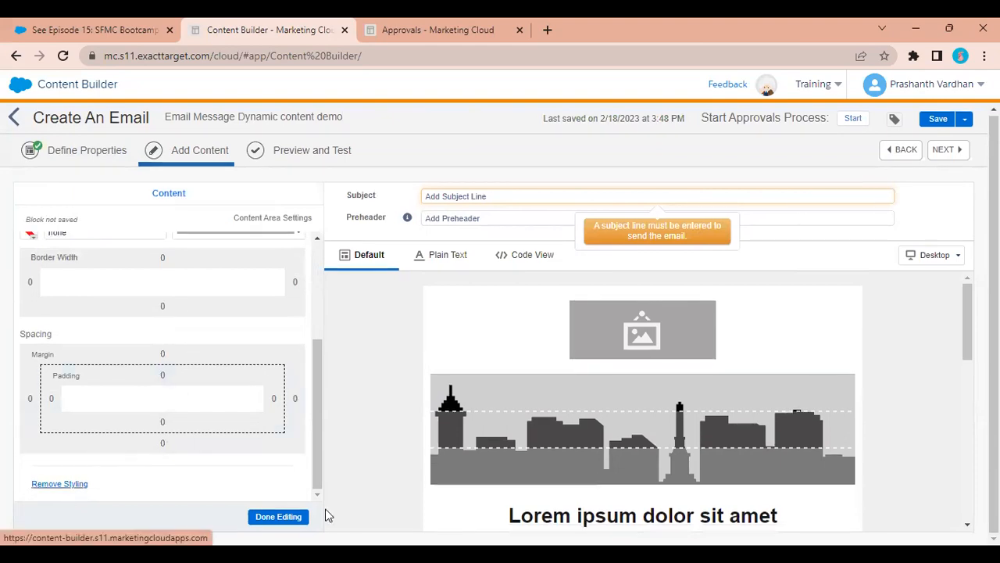
click(278, 516)
Add a second Dynamic Content block to the email.
scroll(190, 388, down, 3)
scroll(190, 384, up, 4)
drag(82, 429, 545, 433)
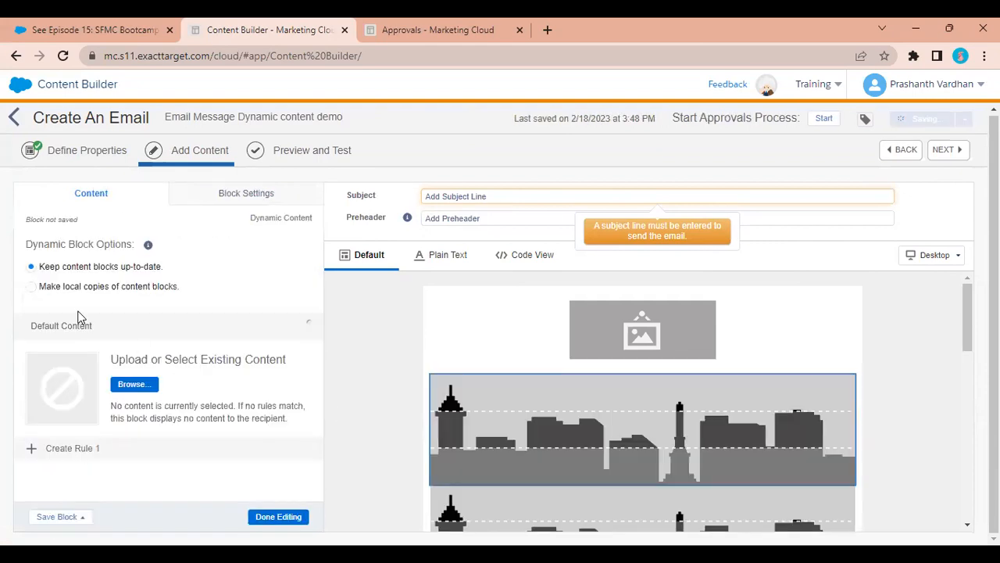
Review the block's save options, display settings and default content without changing them.
click(80, 522)
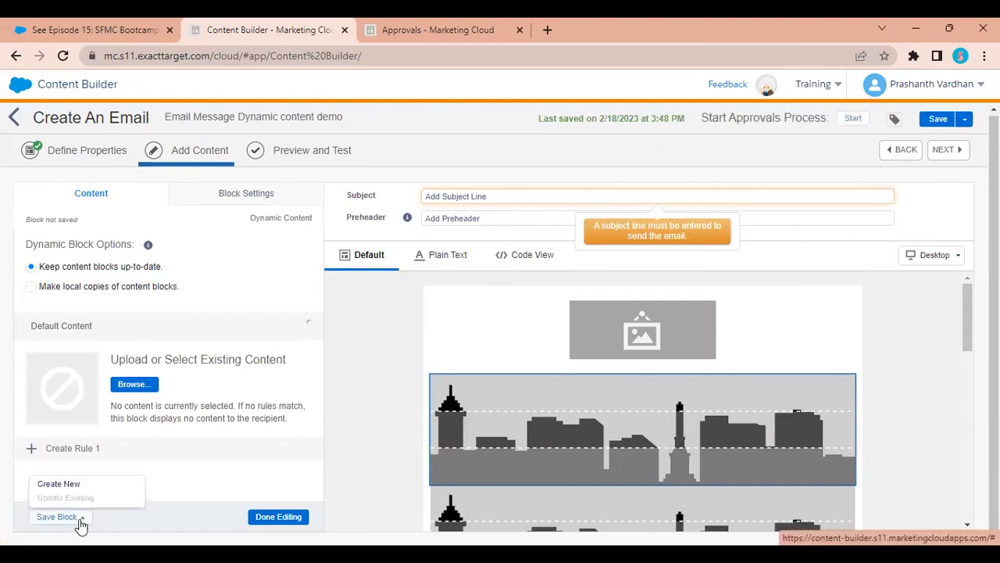
click(209, 477)
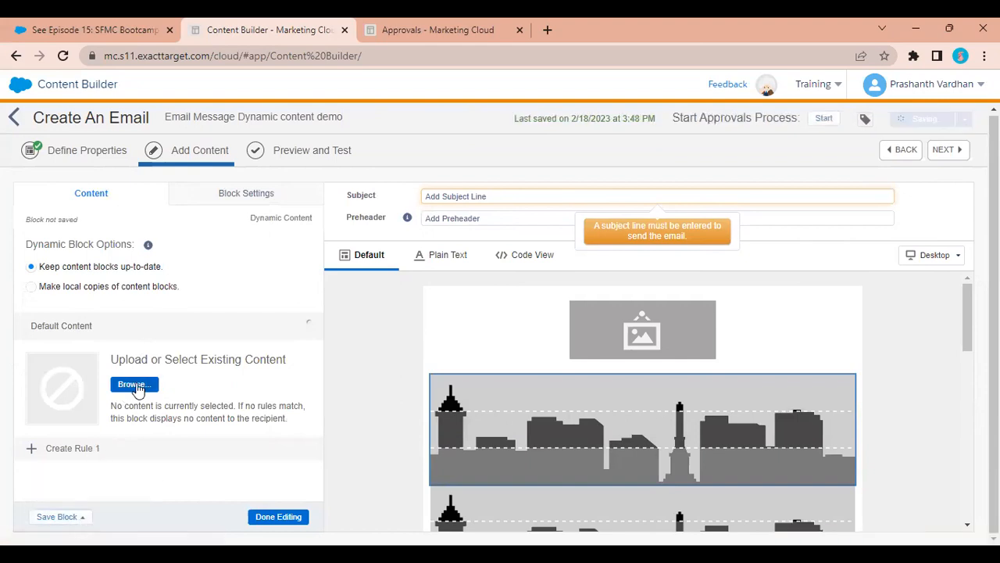
click(239, 202)
click(141, 197)
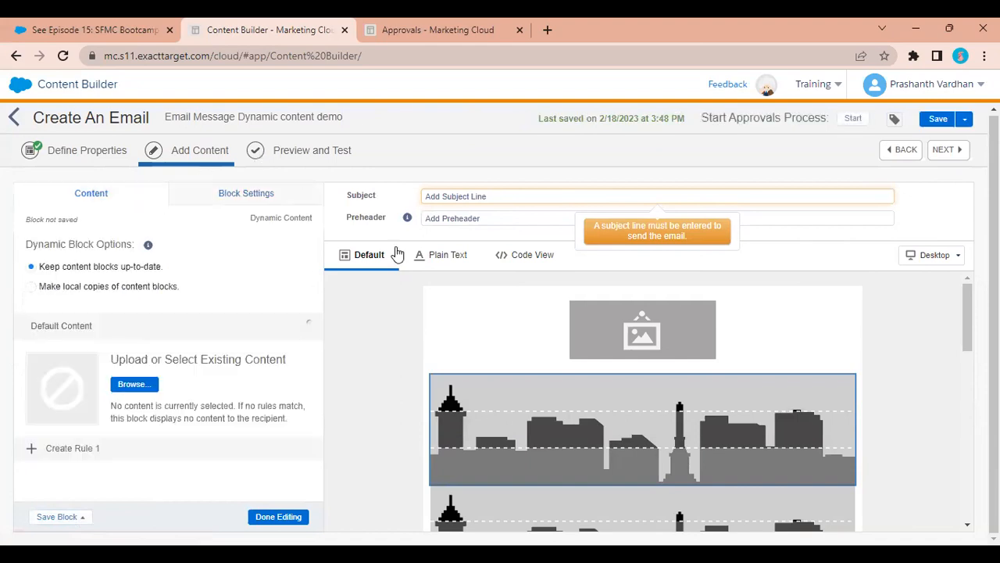
click(108, 322)
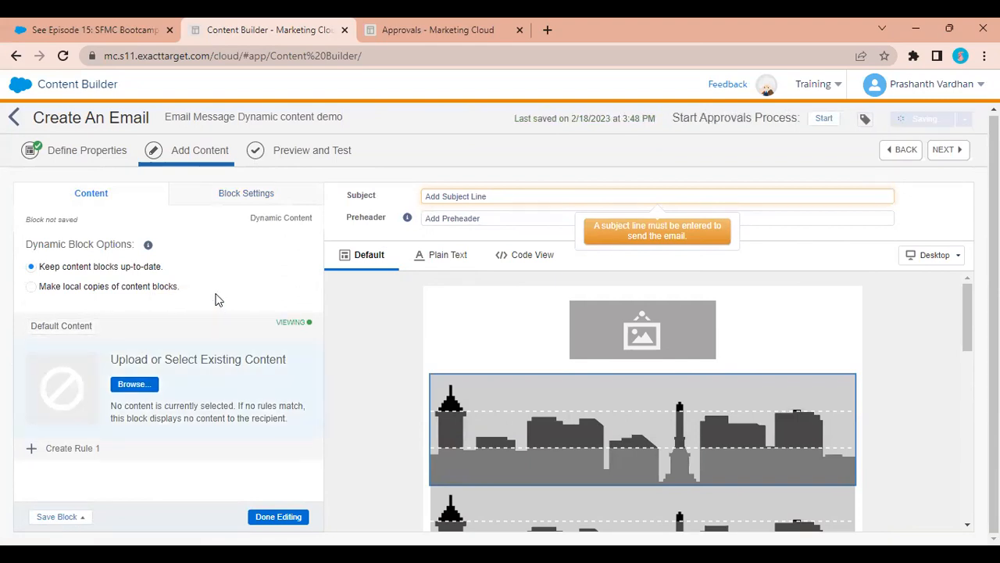
click(217, 199)
click(95, 202)
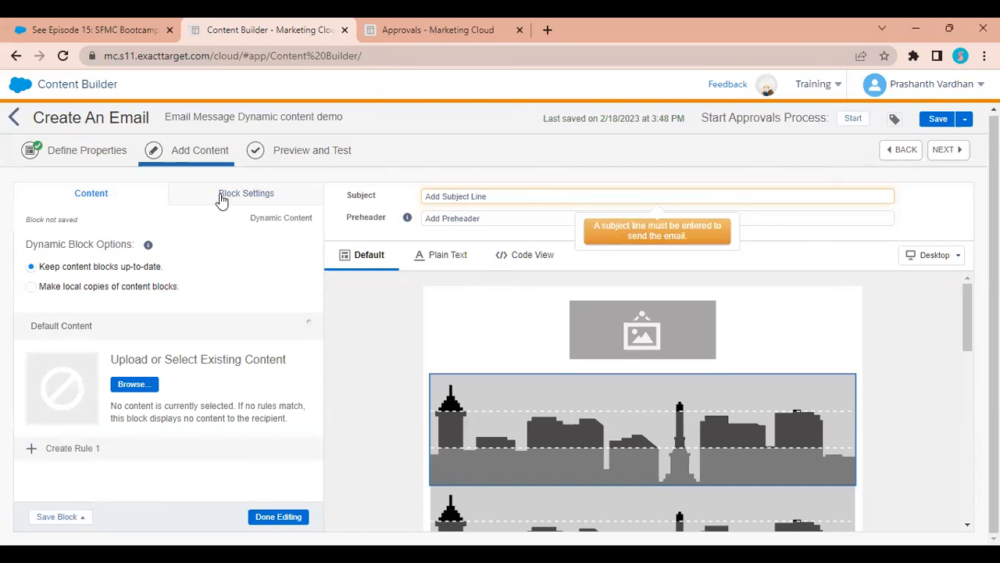
Revisit Define Properties, then return to the Add Content step's block library.
click(100, 153)
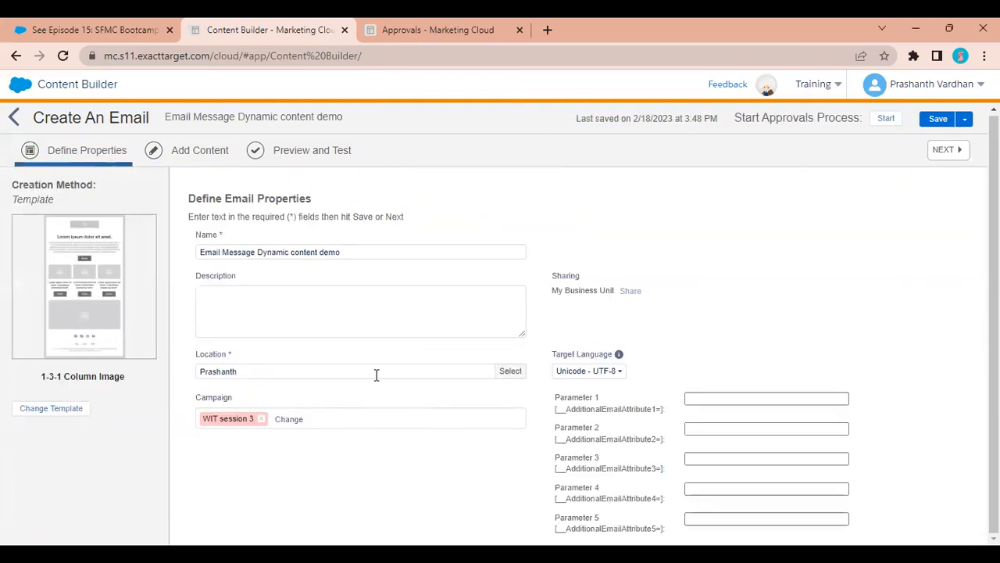
click(947, 150)
scroll(141, 389, down, 2)
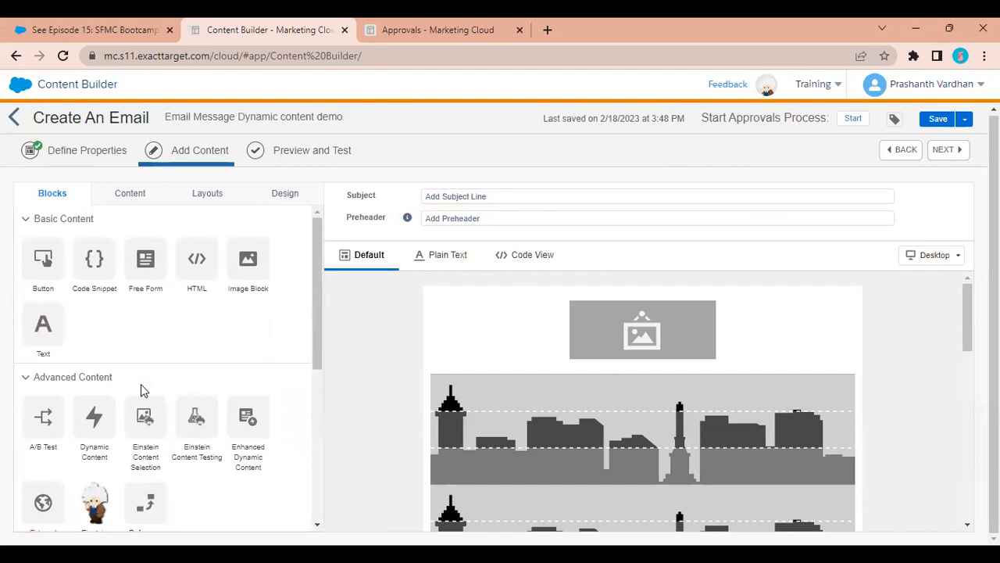
scroll(141, 389, down, 1)
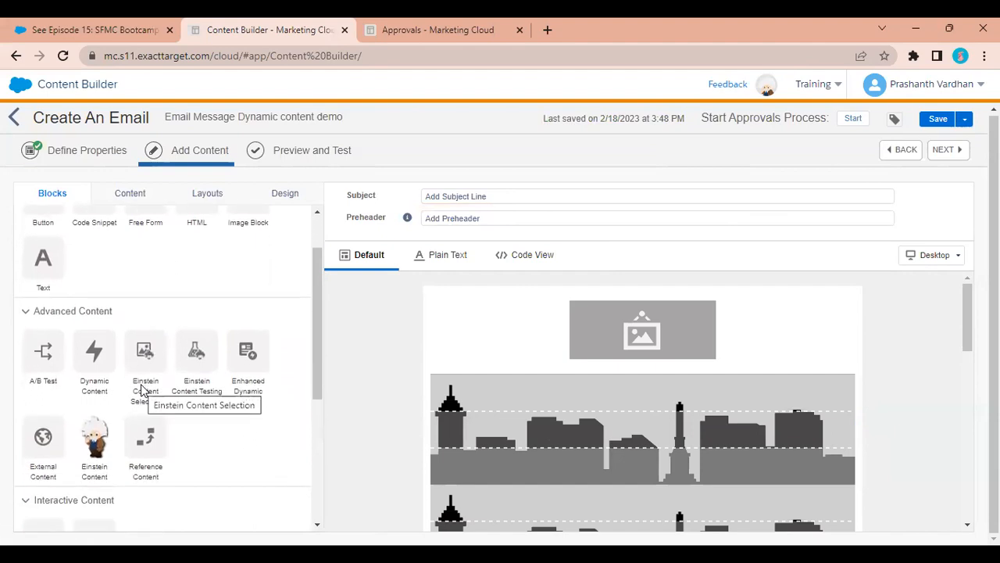
Add an External Content block below the header image with Retrieval Method set to Immediately.
drag(48, 436, 499, 349)
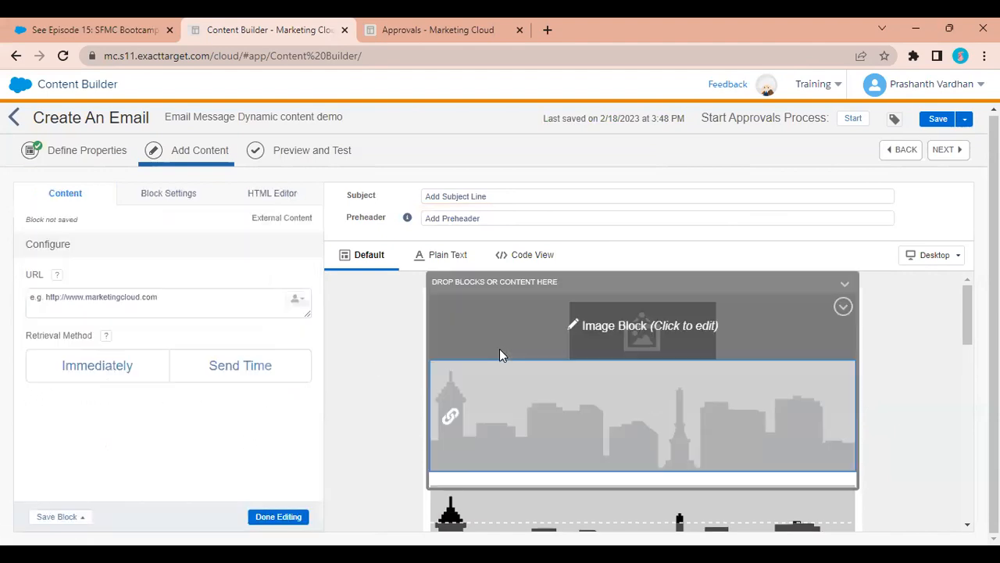
click(193, 308)
click(120, 373)
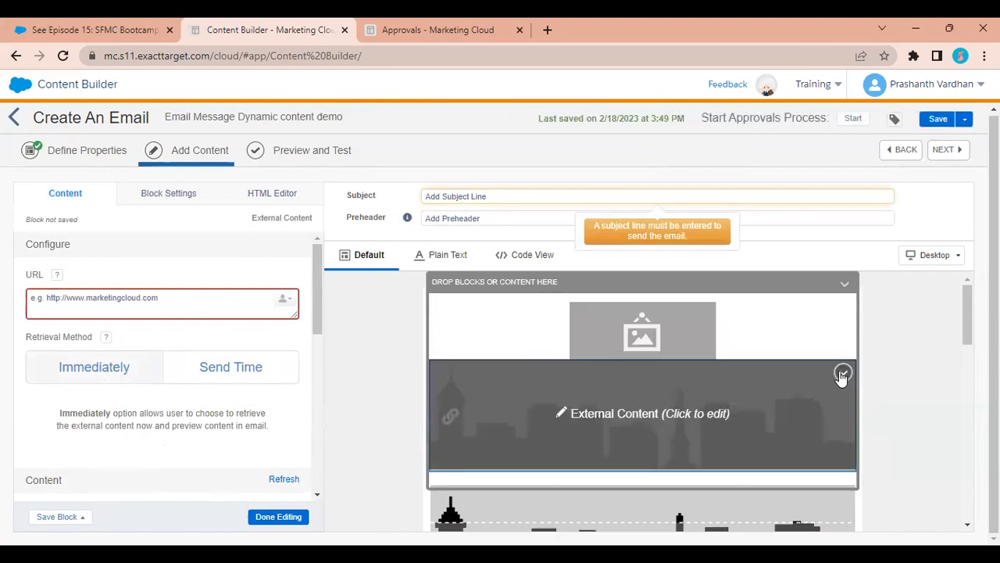
click(844, 375)
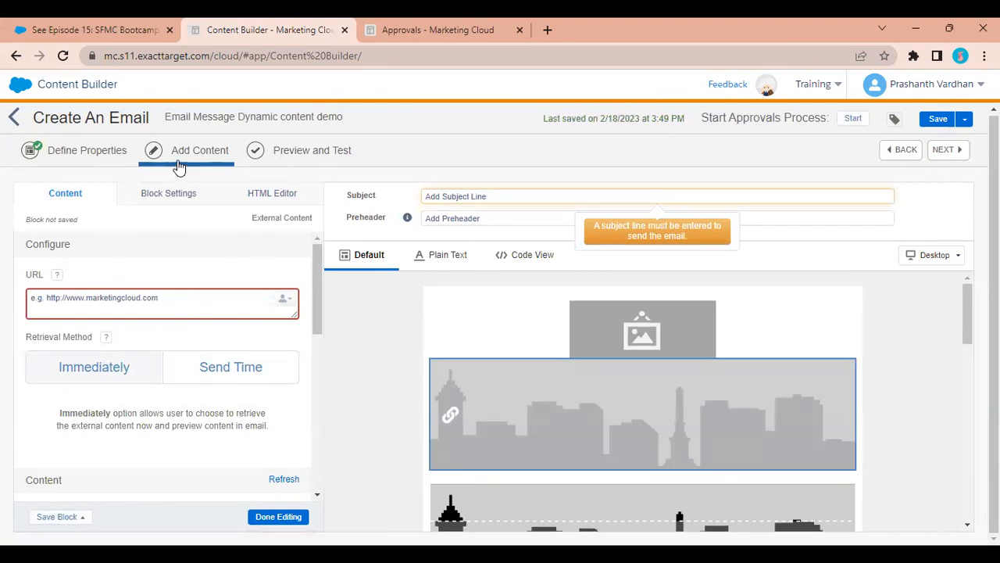
Add an Einstein Content Selection block to the email.
click(62, 156)
click(188, 161)
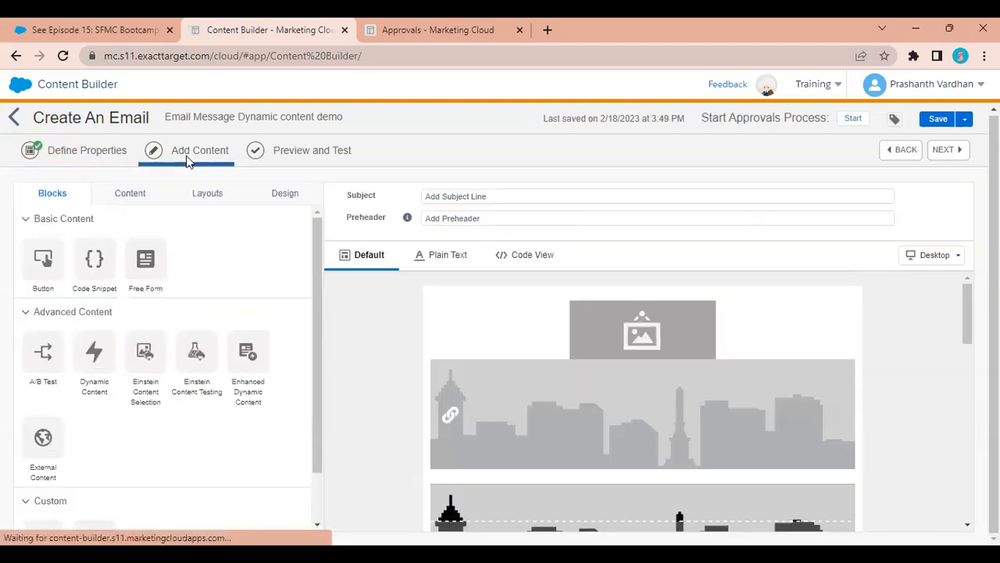
scroll(131, 377, down, 1)
scroll(130, 375, up, 1)
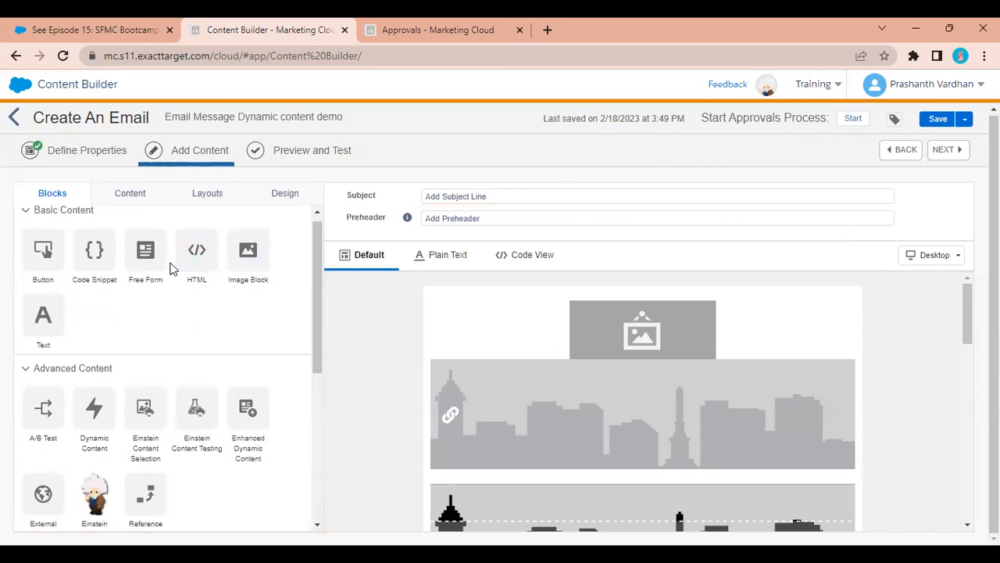
scroll(170, 400, down, 1)
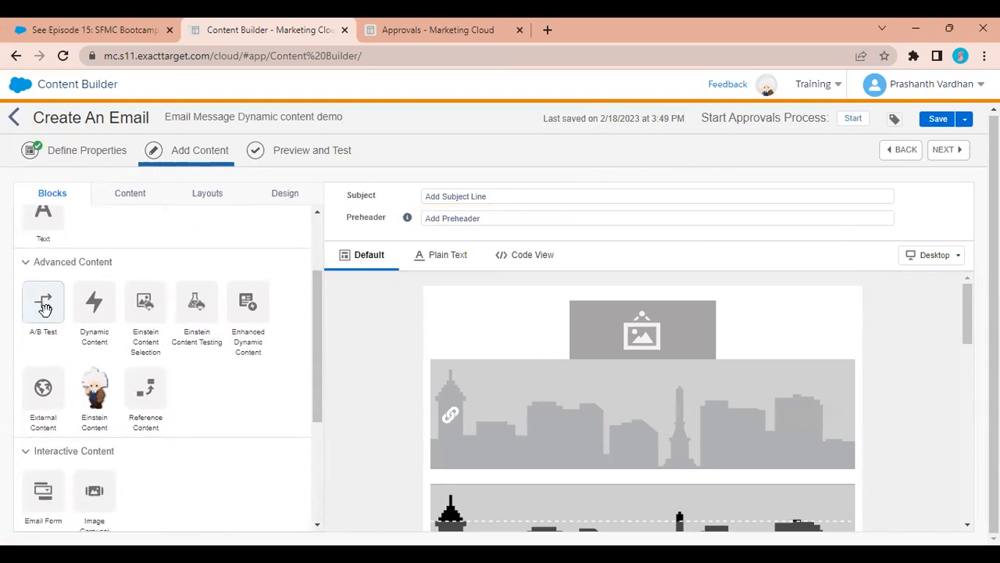
drag(151, 323, 478, 365)
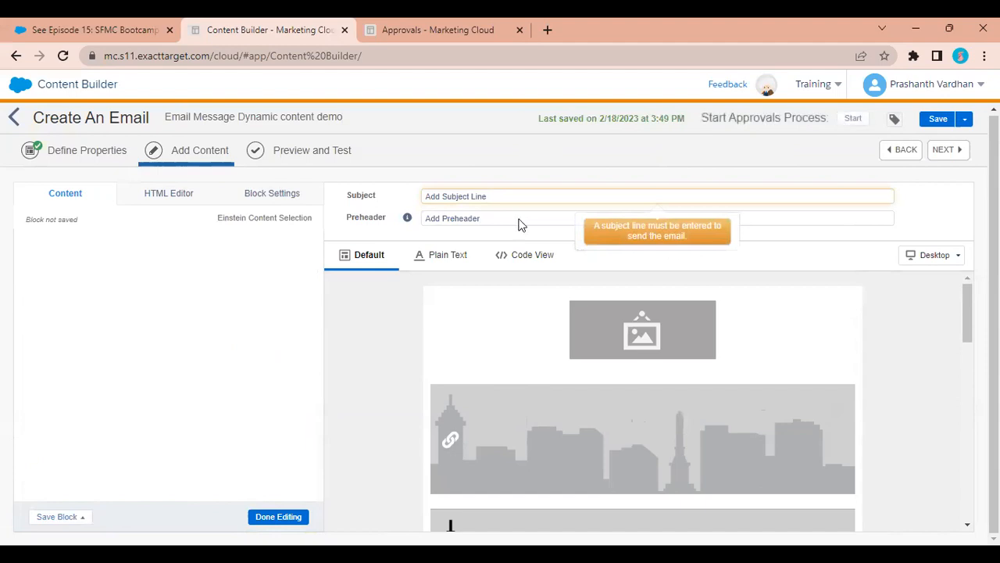
Set the subject to 'Hi %%First Name%%, How are you' using the First Name attribute, then save.
click(469, 195)
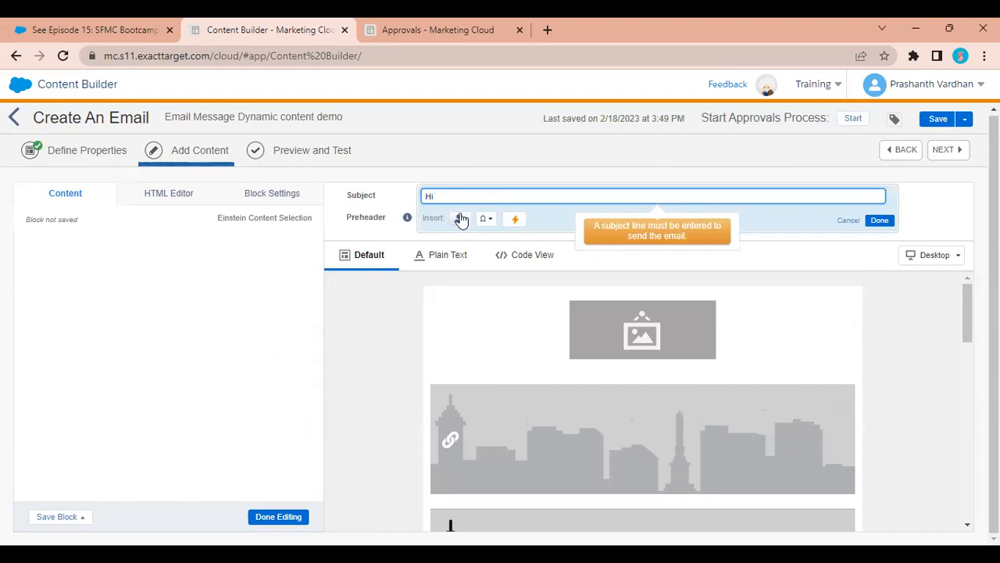
click(459, 218)
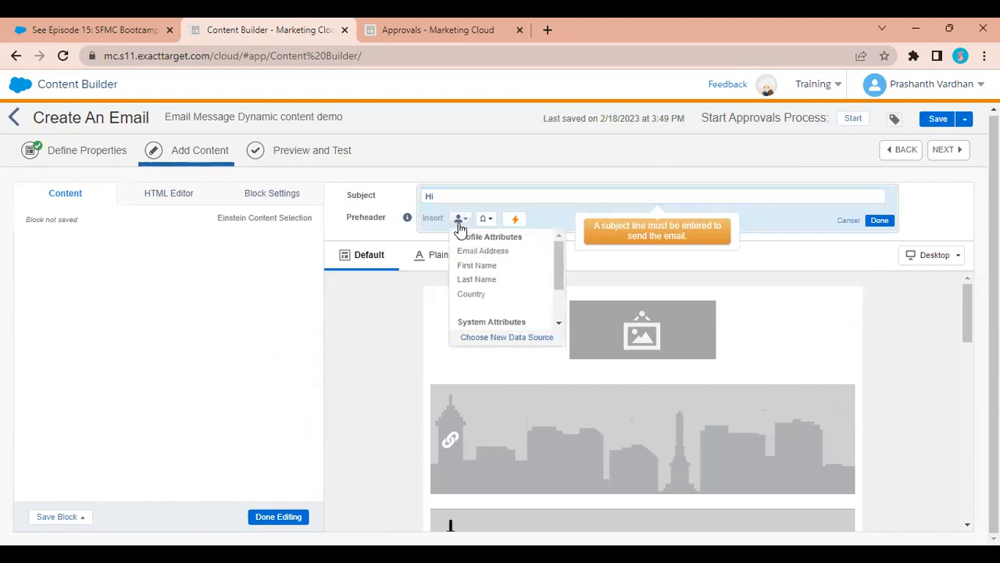
click(469, 265)
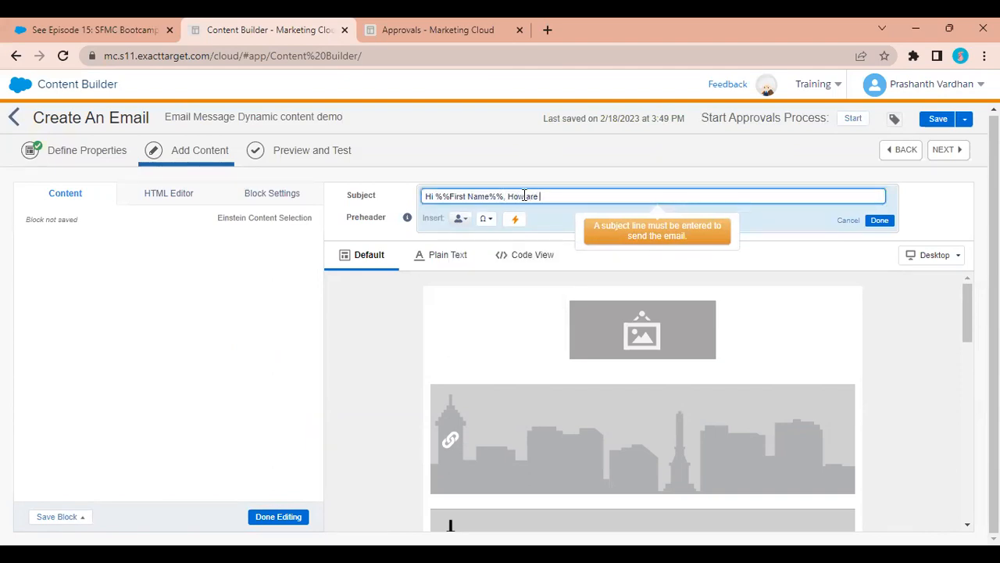
click(942, 151)
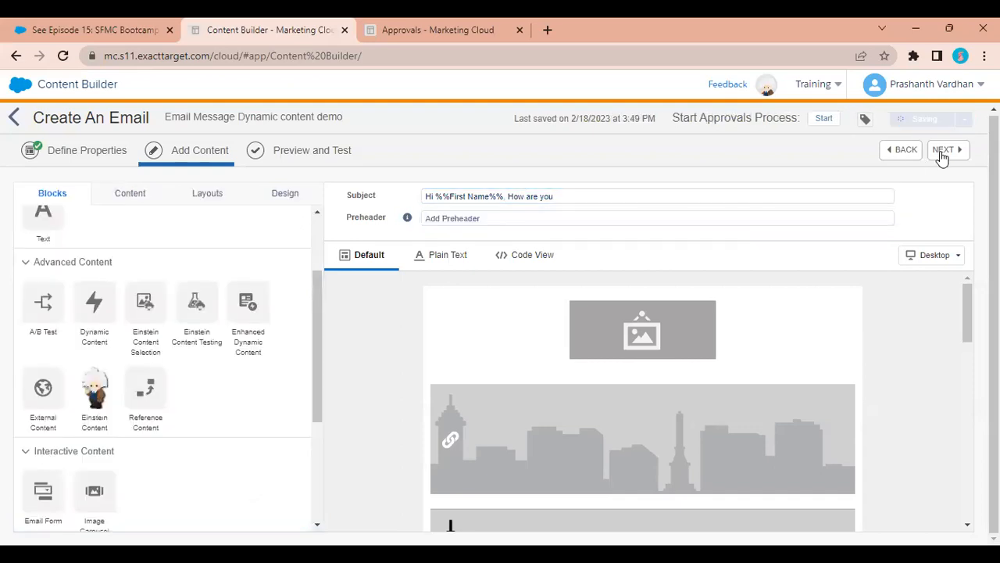
drag(672, 116, 902, 125)
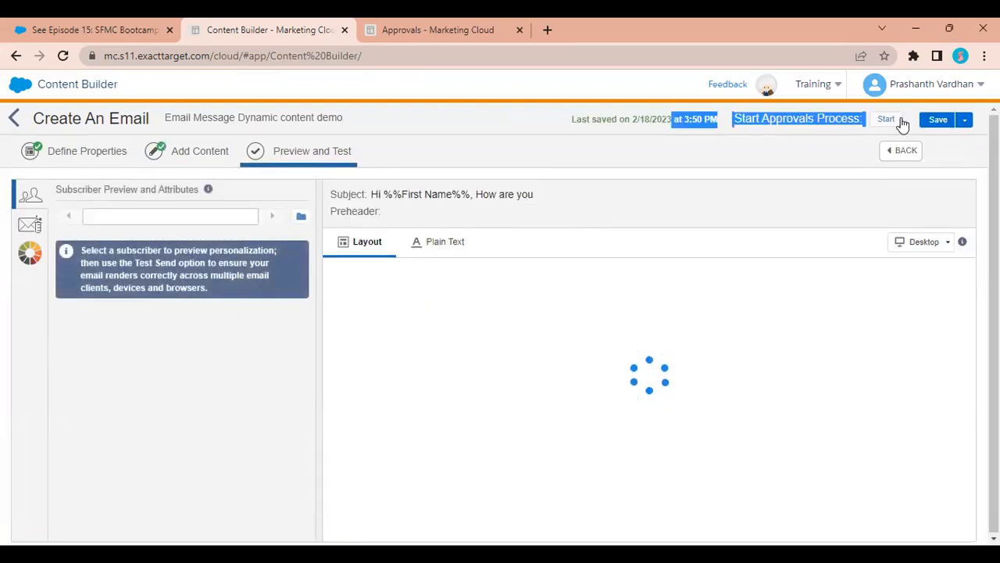
Start the approval and choose Faculty KWIT from Data Extensions as the preview audience.
click(888, 125)
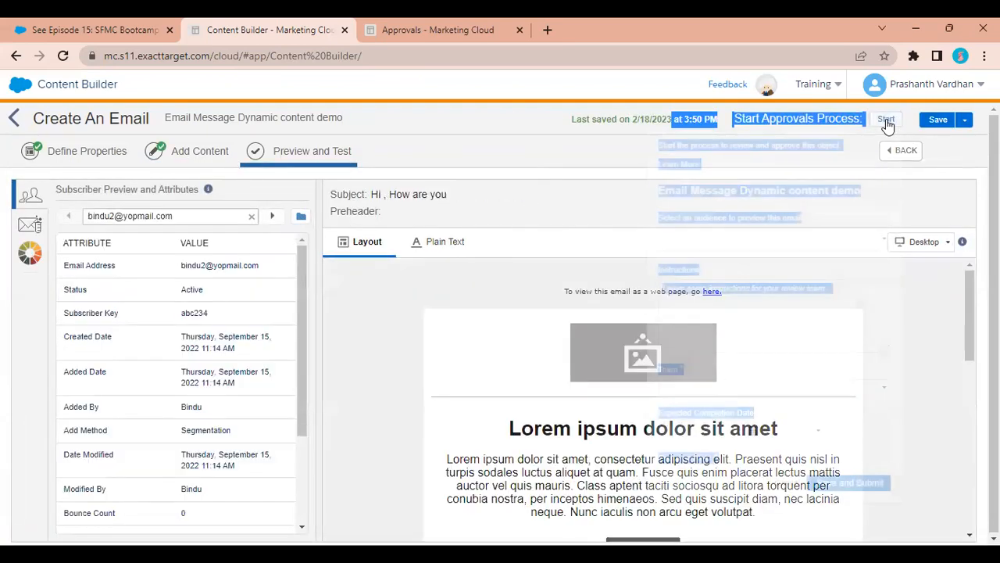
click(798, 242)
click(670, 291)
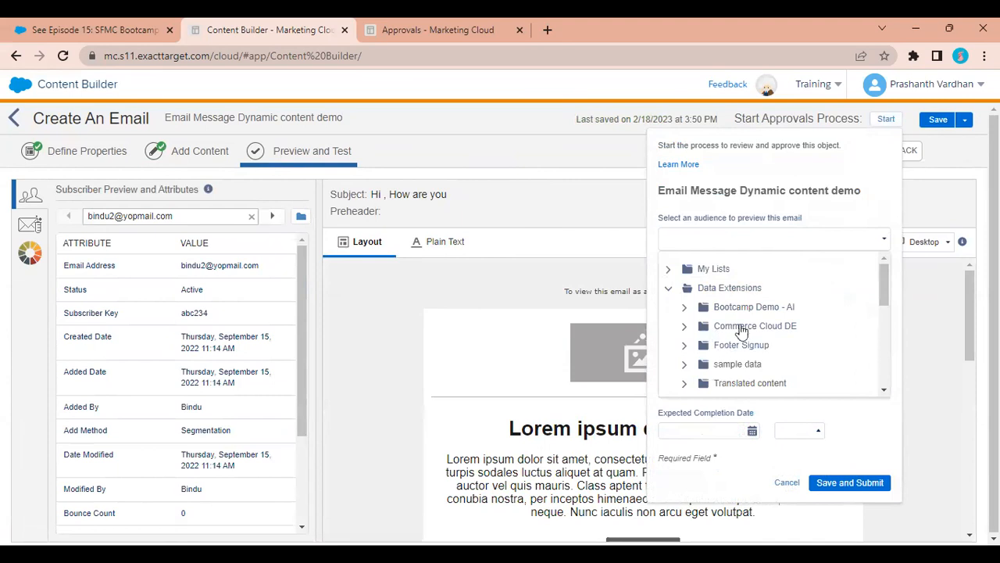
click(746, 307)
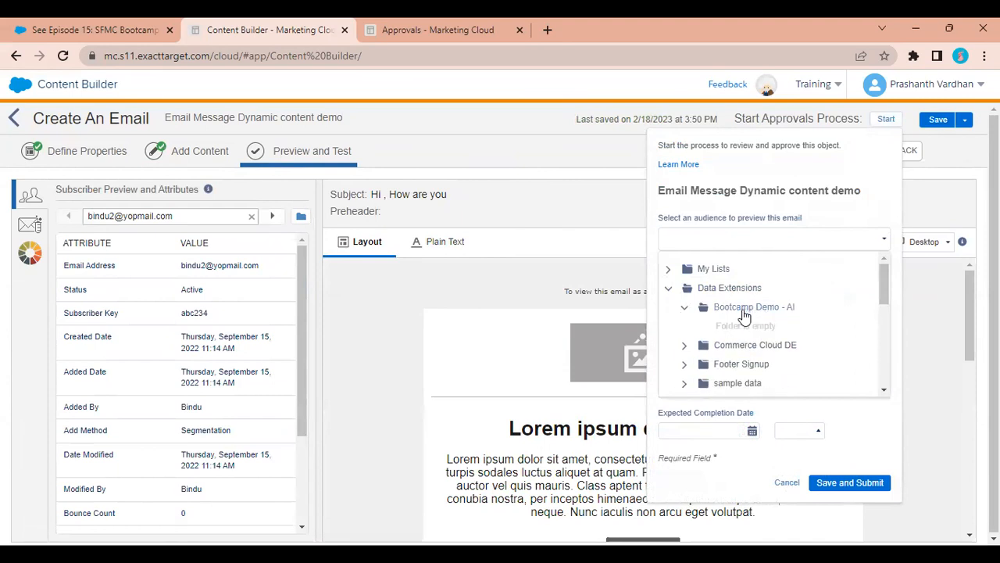
click(683, 346)
scroll(688, 349, down, 3)
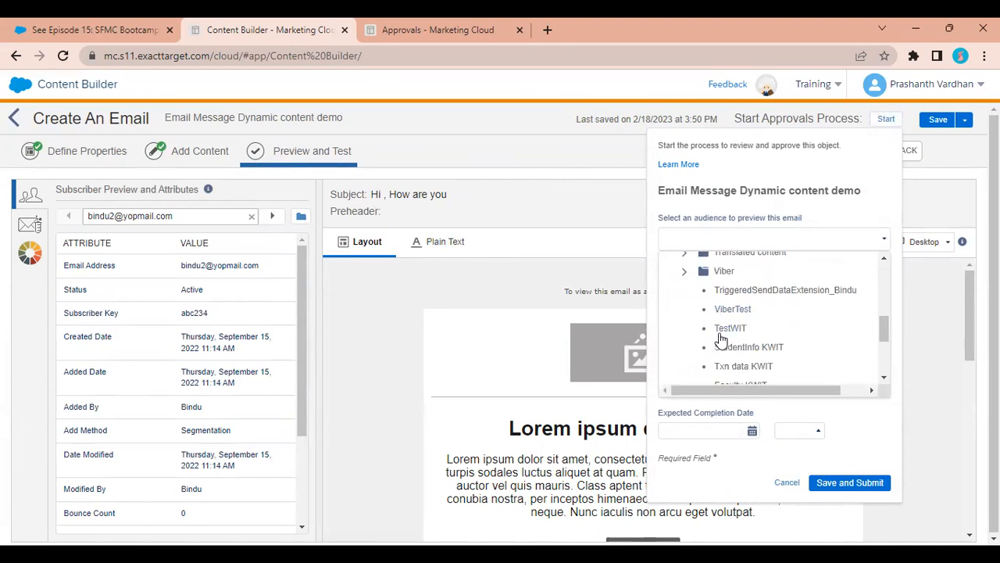
scroll(720, 337, down, 1)
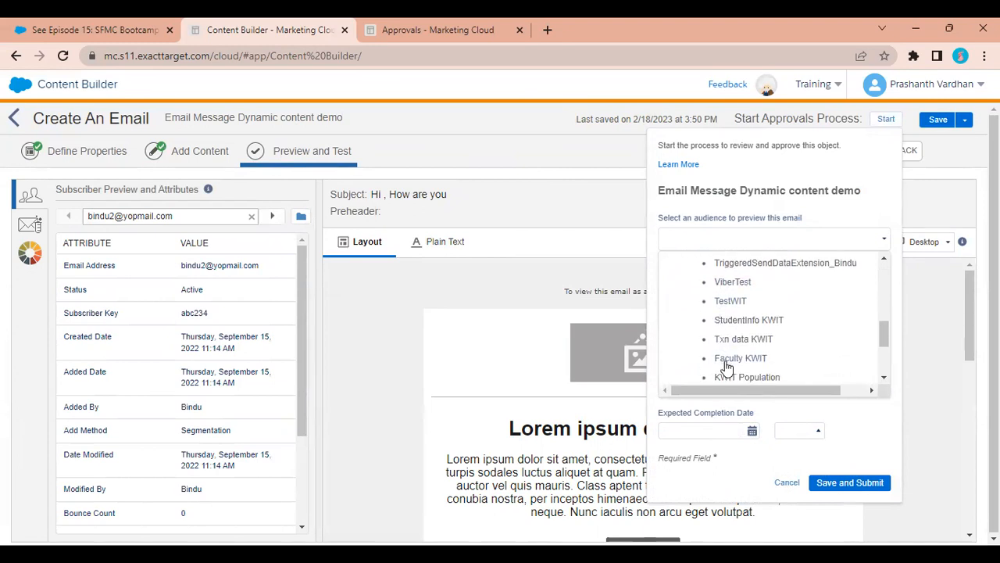
click(727, 359)
Add instructions 'Please approve', assign the Demo Approvals team, and set completion date 02/22/2023.
click(746, 315)
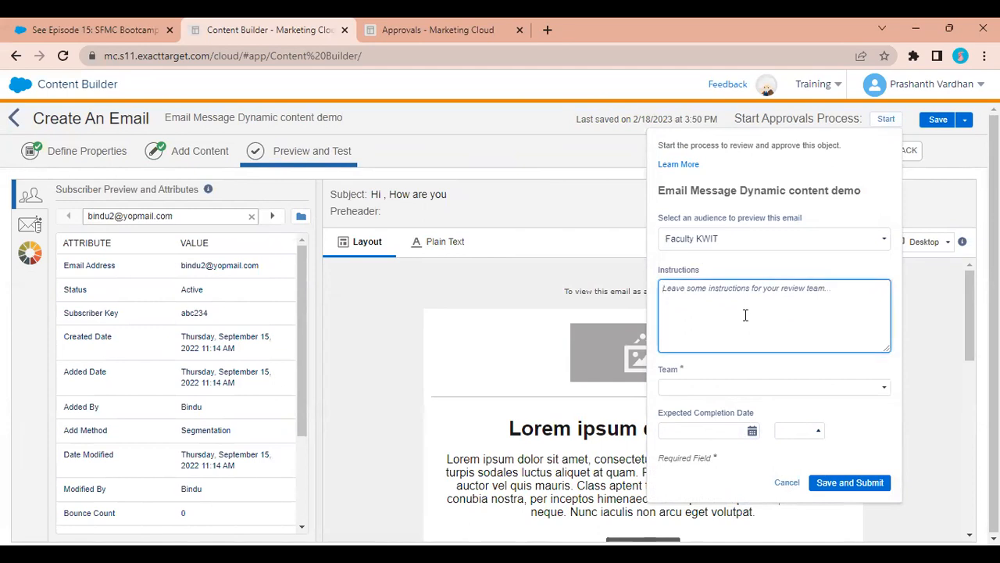
text(Please approve)
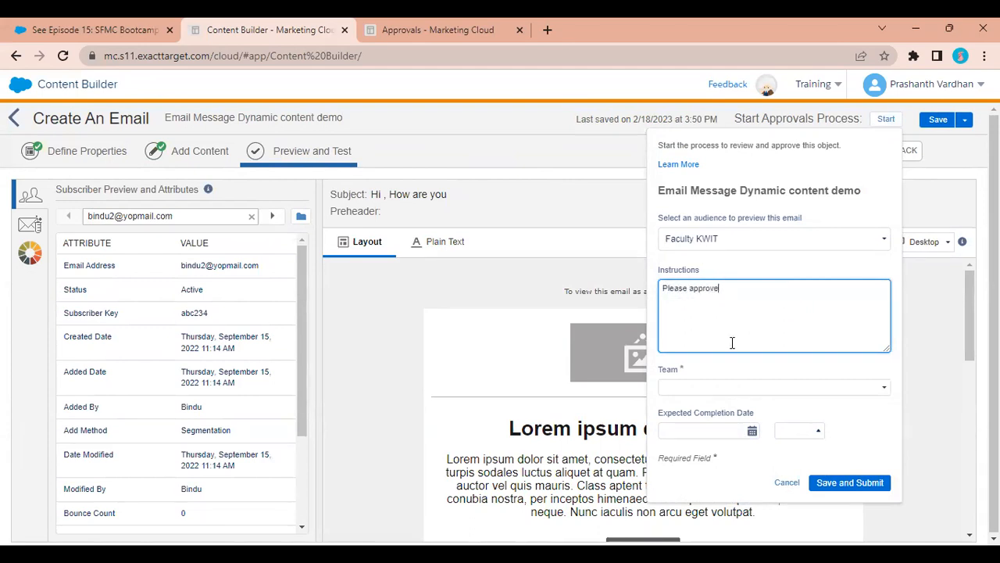
click(714, 384)
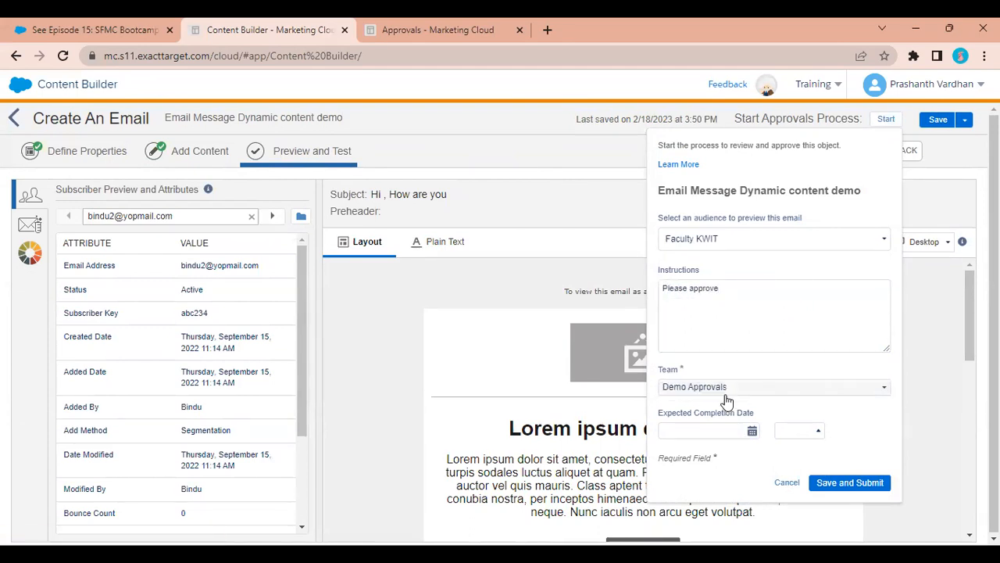
click(703, 430)
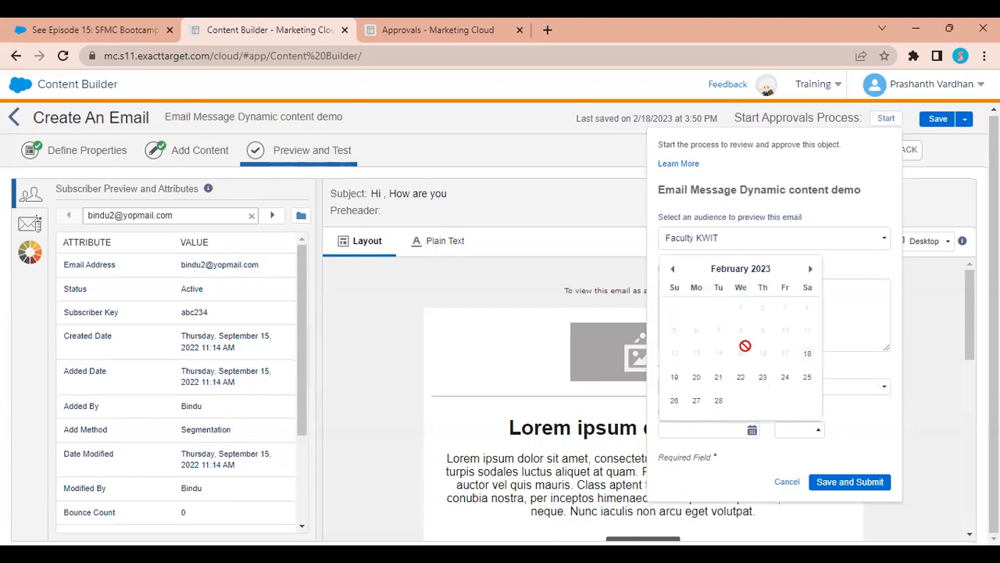
click(739, 379)
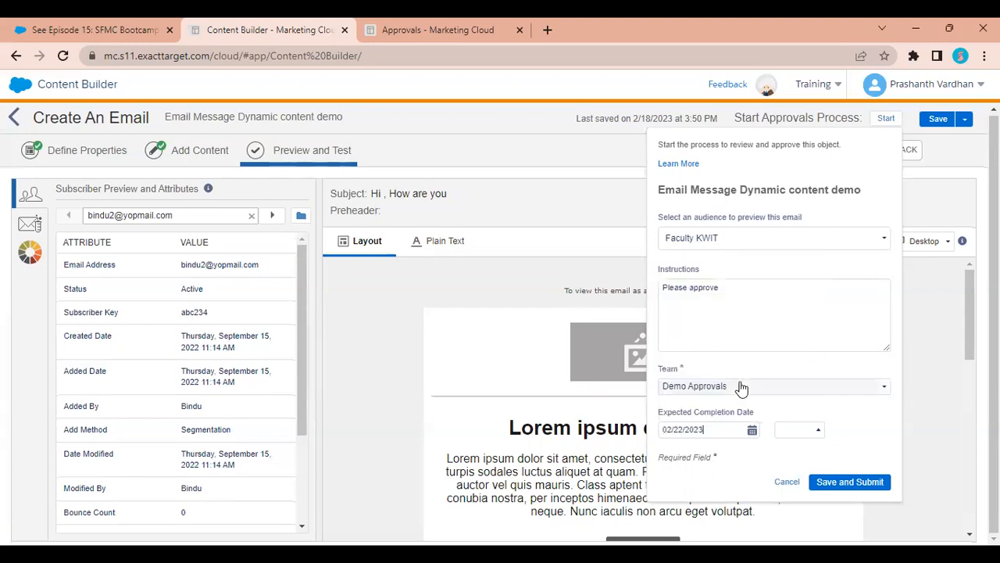
click(970, 85)
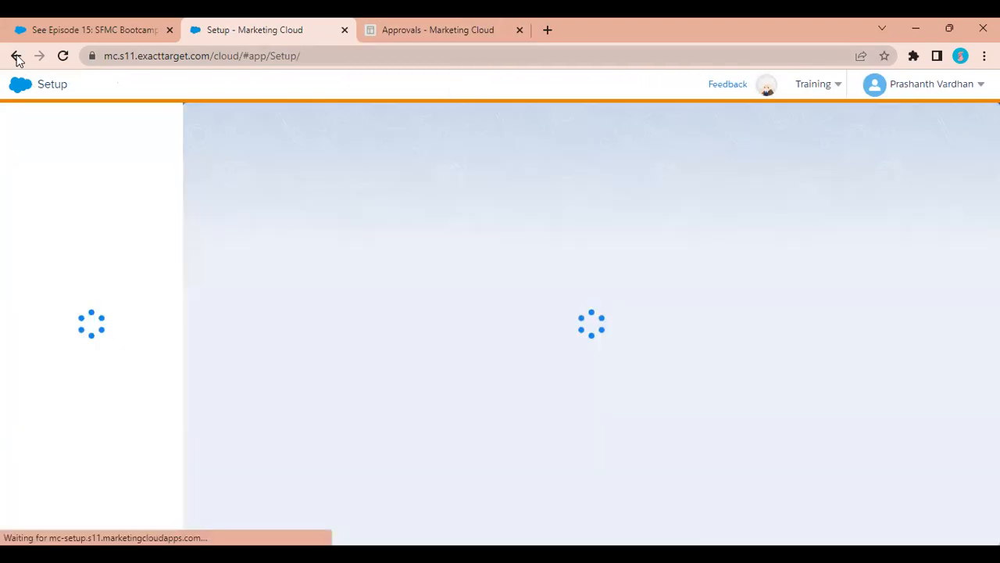
Open the Approvals dashboard, dismiss the error, and check My Approvals and My Tasks.
click(18, 59)
click(476, 27)
click(911, 88)
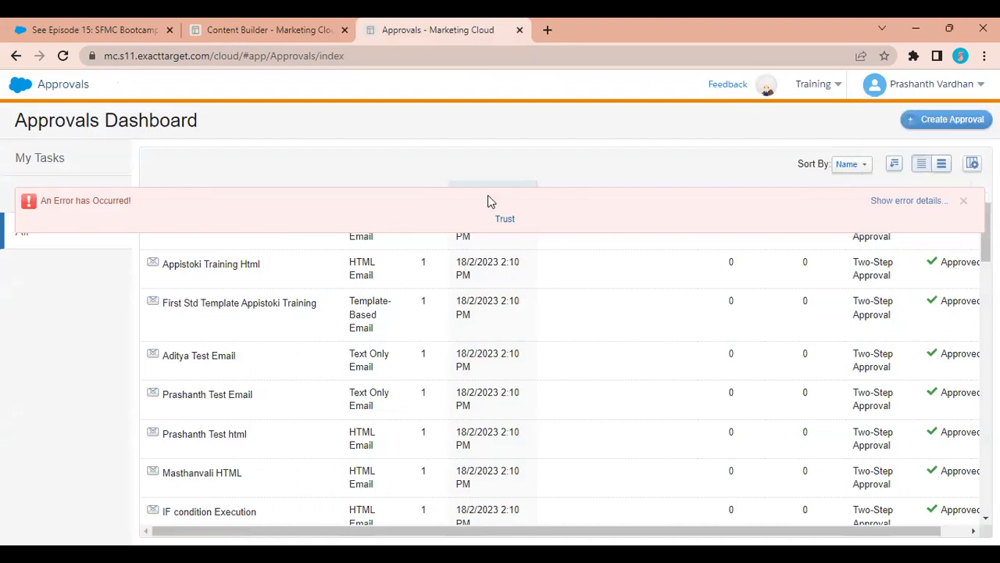
click(963, 201)
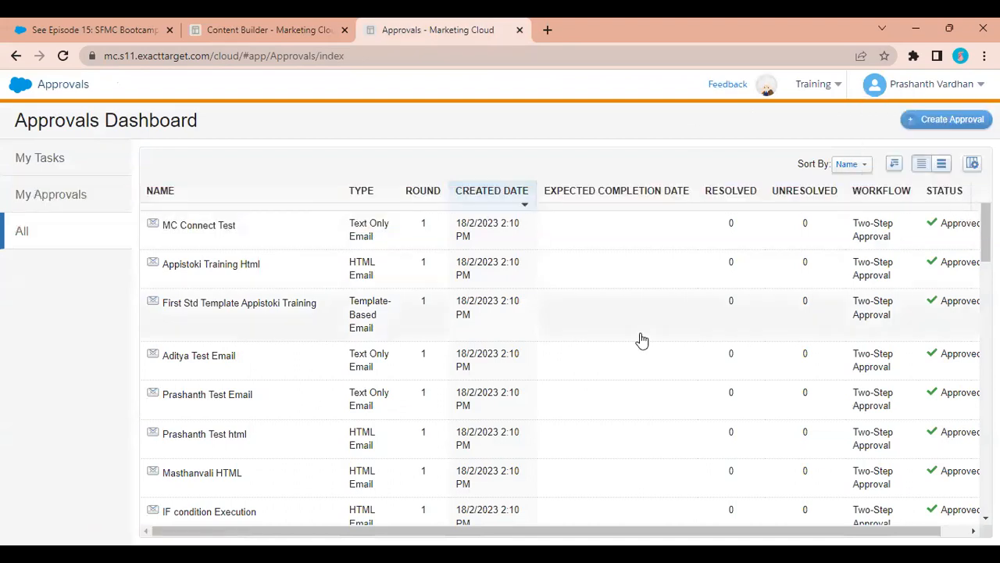
scroll(641, 339, down, 5)
scroll(641, 339, down, 5)
scroll(641, 340, up, 15)
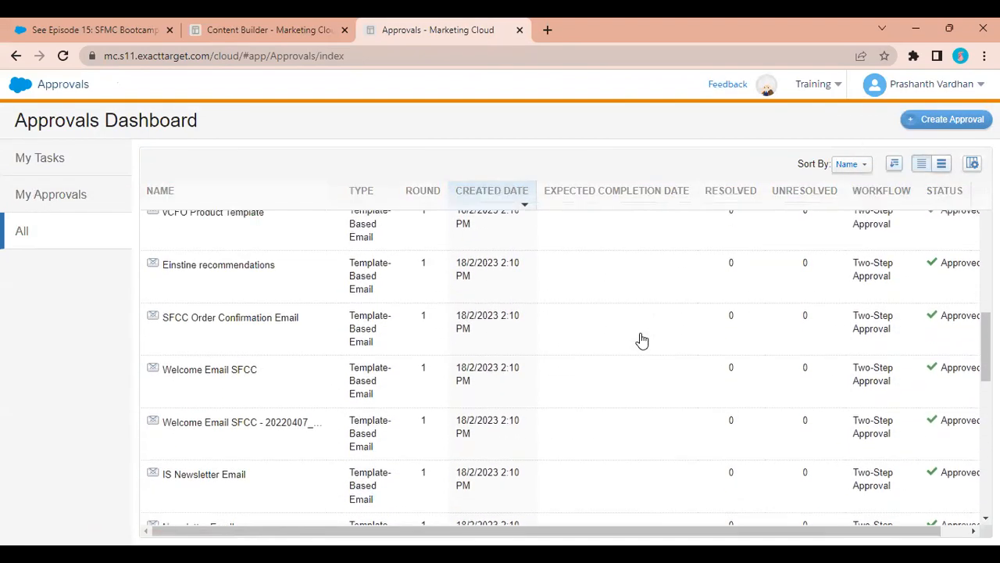
click(79, 195)
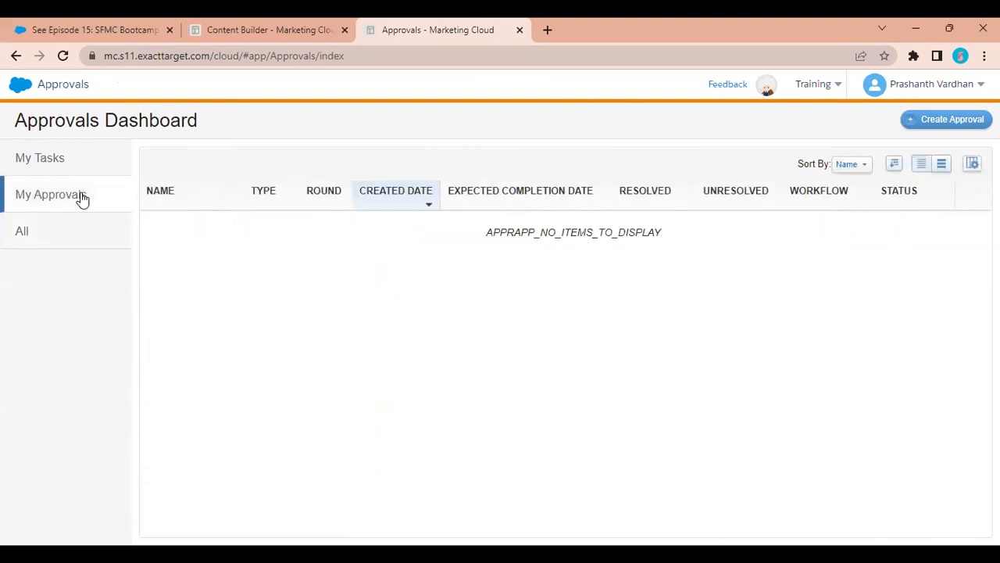
click(89, 157)
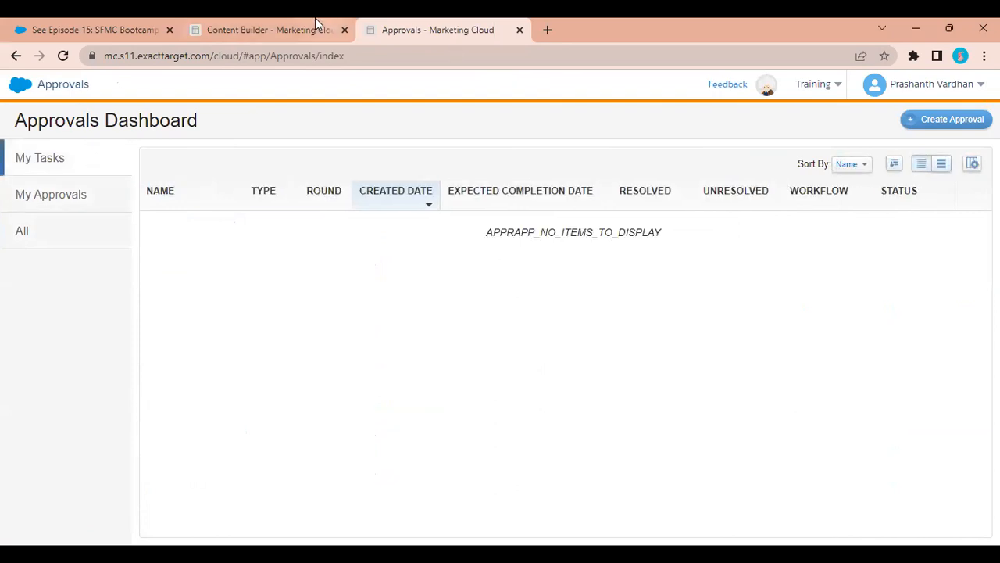
Reopen the Approvals app from home, then start and cancel a new approval request.
click(14, 89)
mouse_move(567, 176)
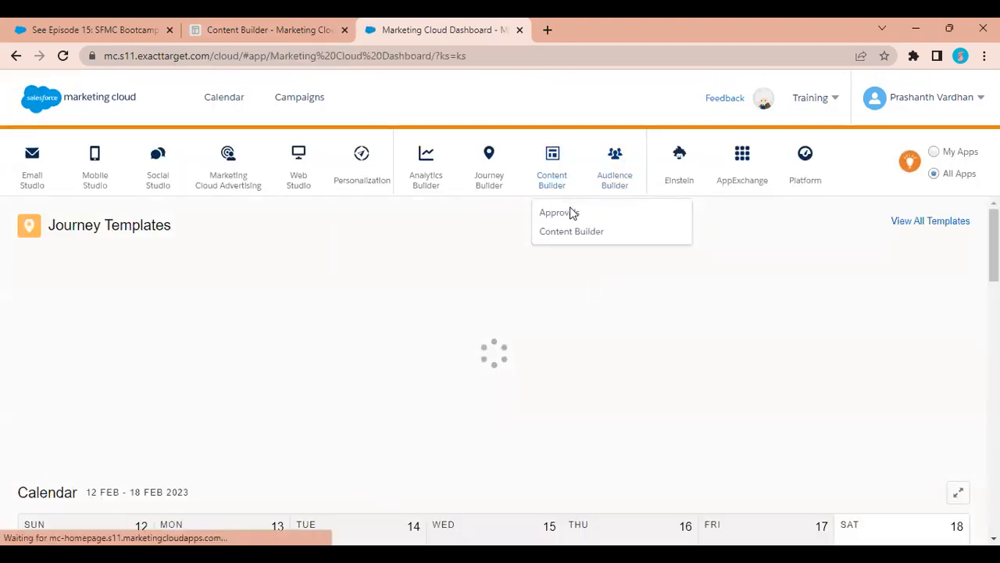
click(570, 208)
click(327, 26)
click(443, 23)
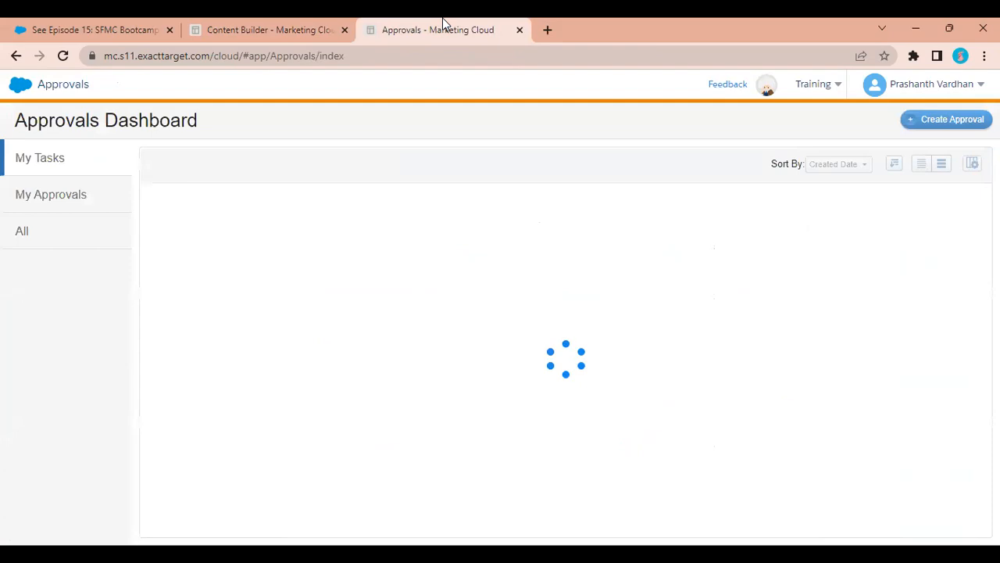
click(932, 127)
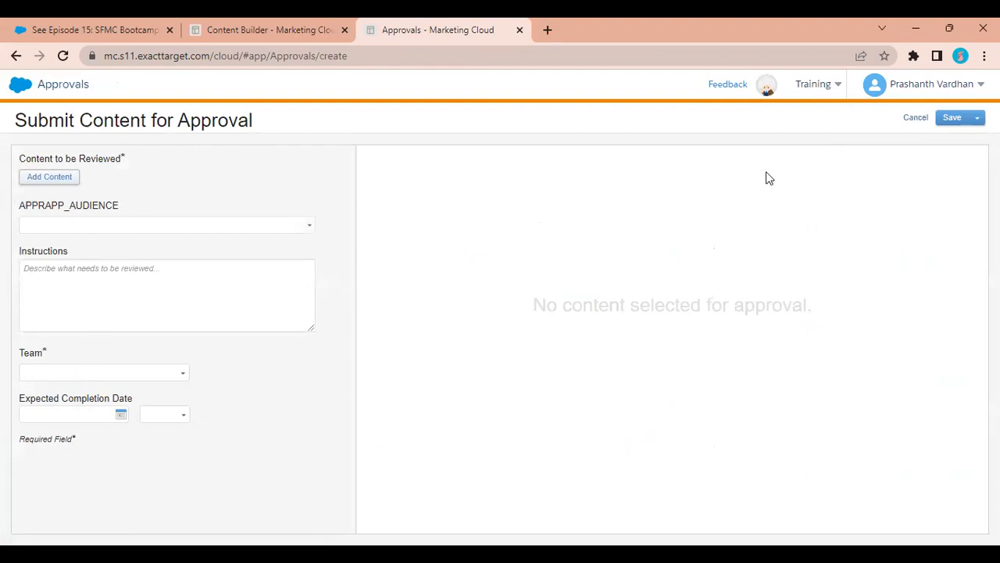
click(914, 118)
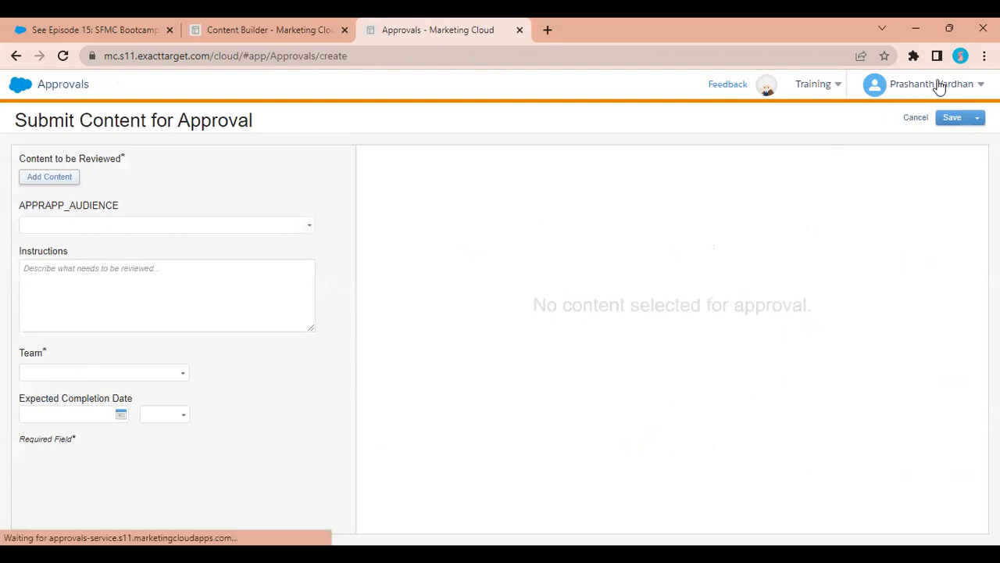
mouse_move(939, 85)
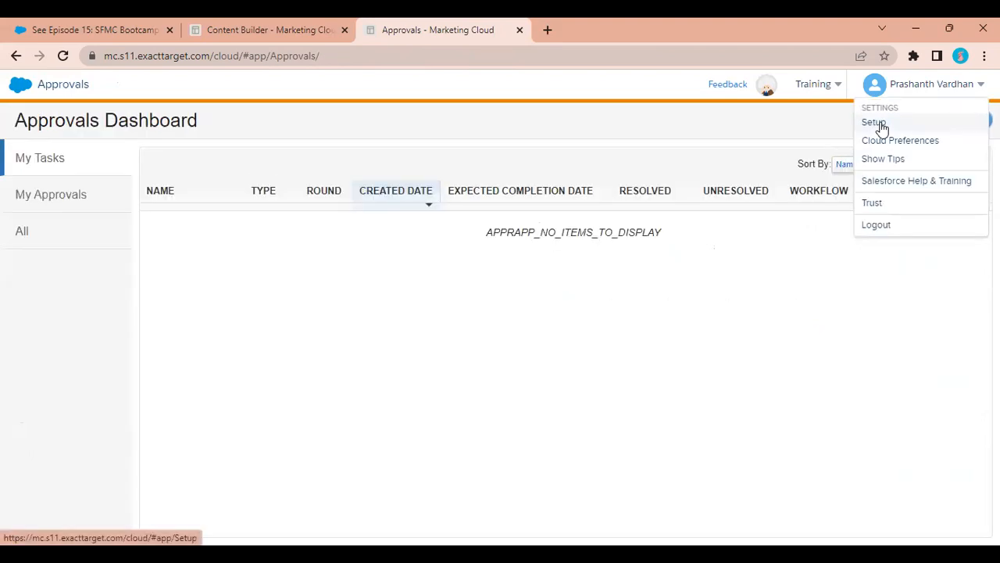
Find Approvals Settings in Setup via Quick Find 'appro' and begin a new approval team.
click(874, 123)
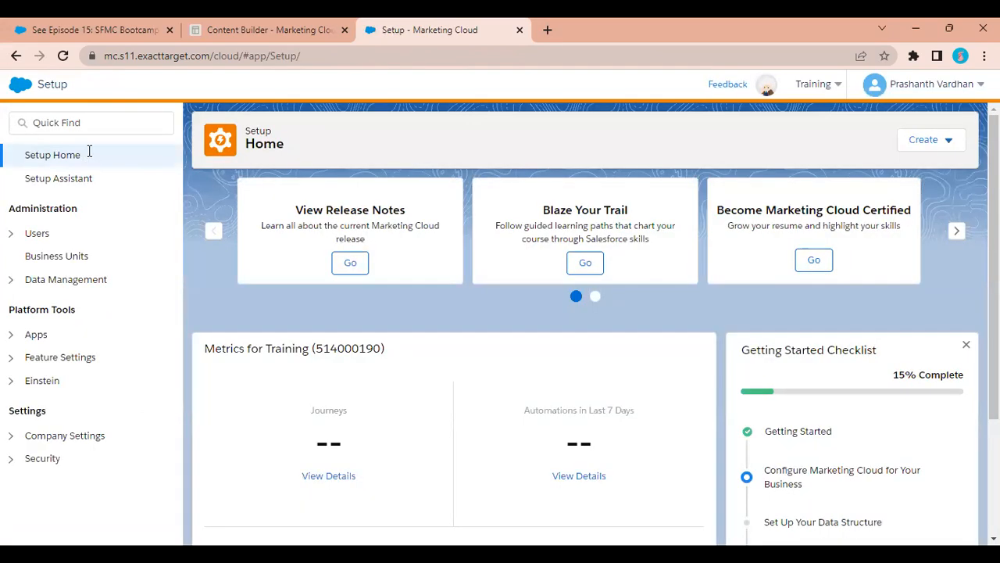
click(47, 128)
click(97, 184)
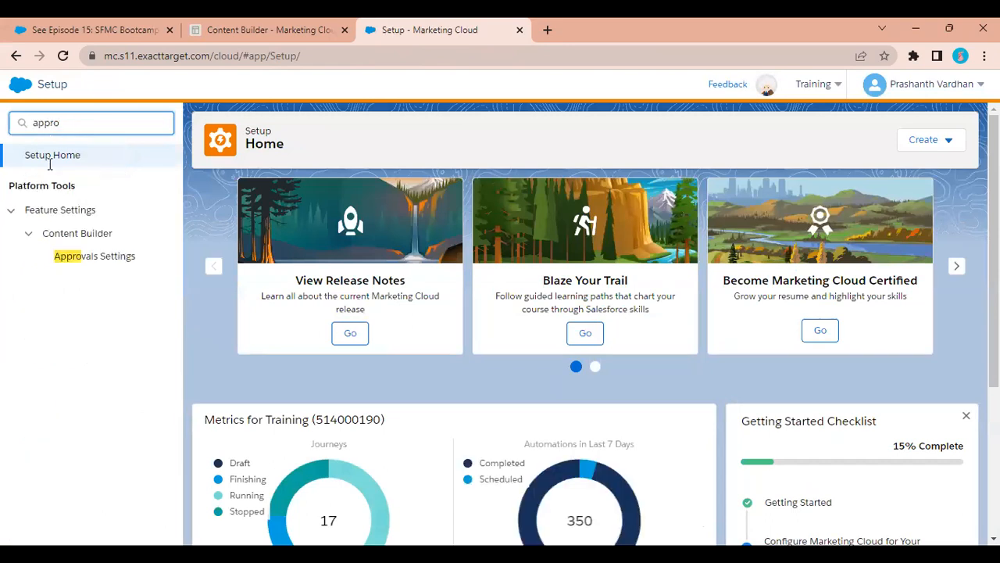
click(81, 261)
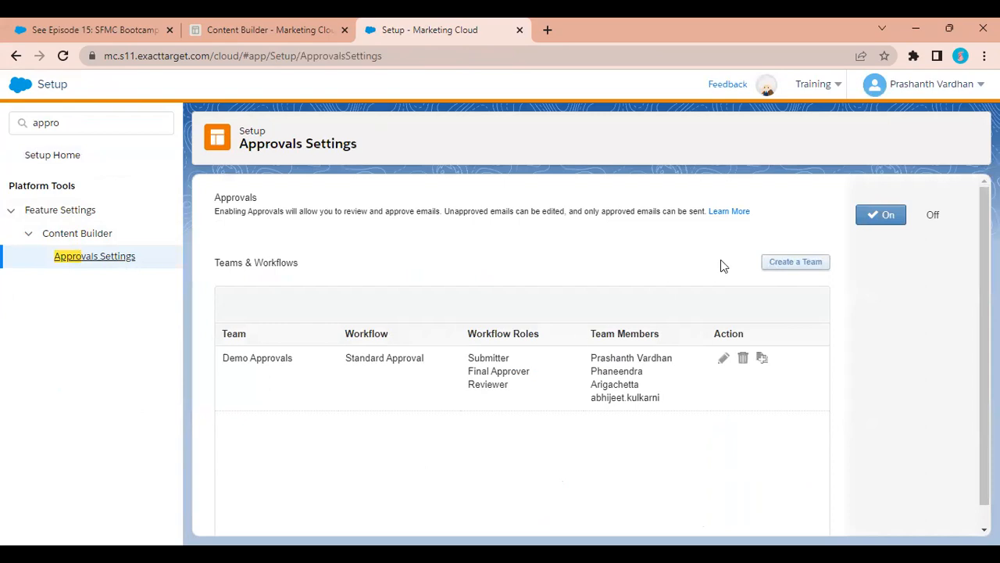
click(790, 266)
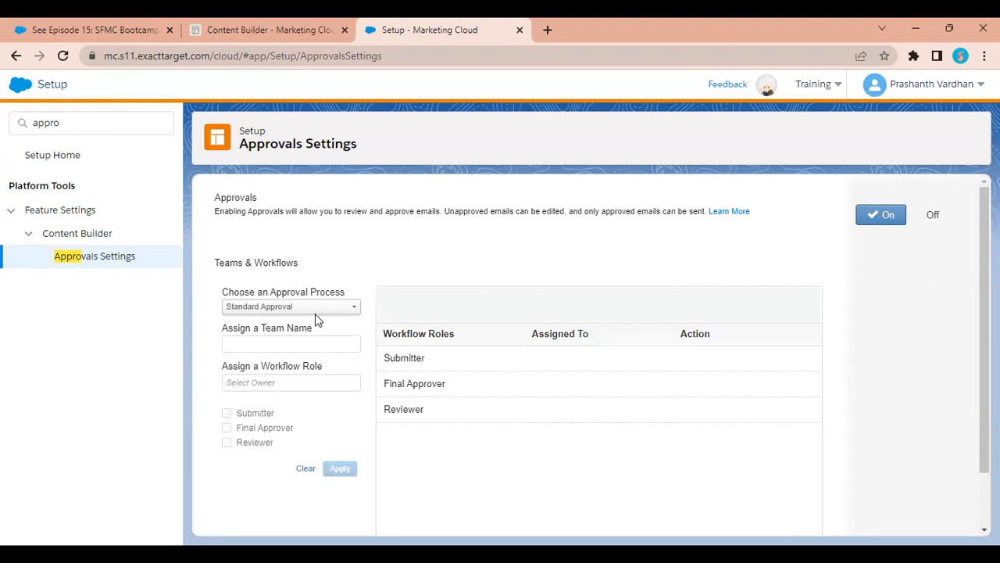
Set the new approval team to Two-Step Approval and name it Demo 2.
click(269, 308)
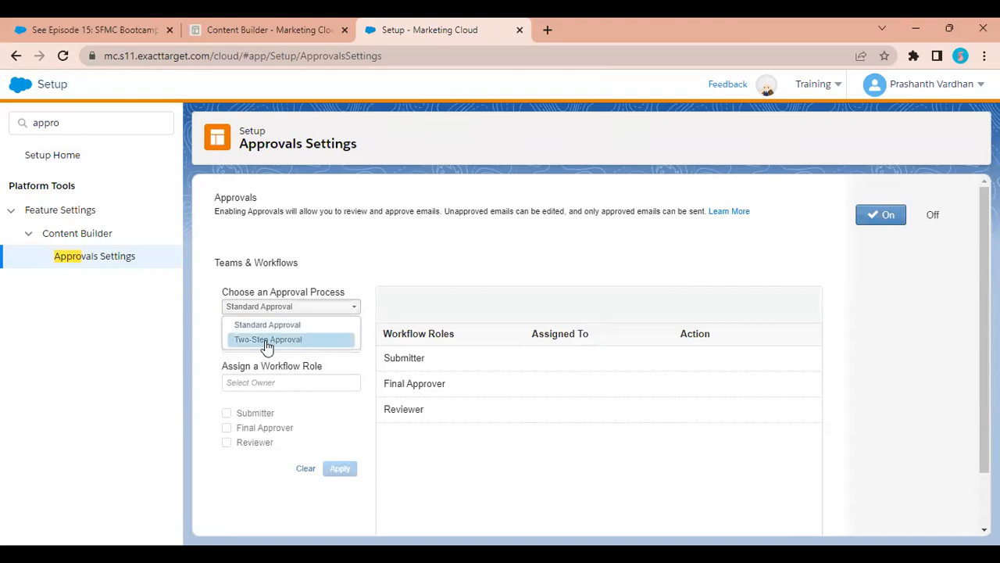
click(266, 340)
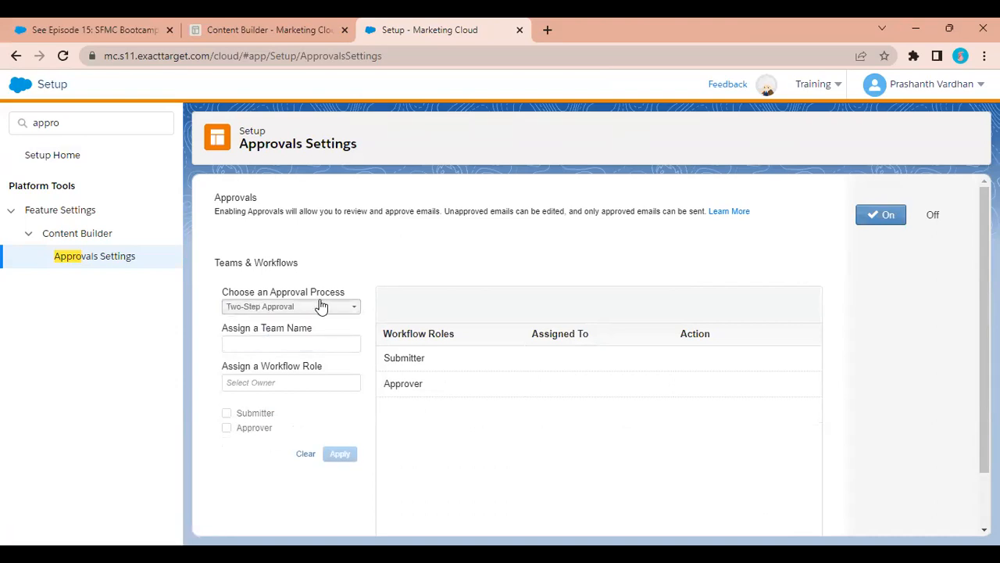
click(316, 311)
click(316, 310)
click(276, 339)
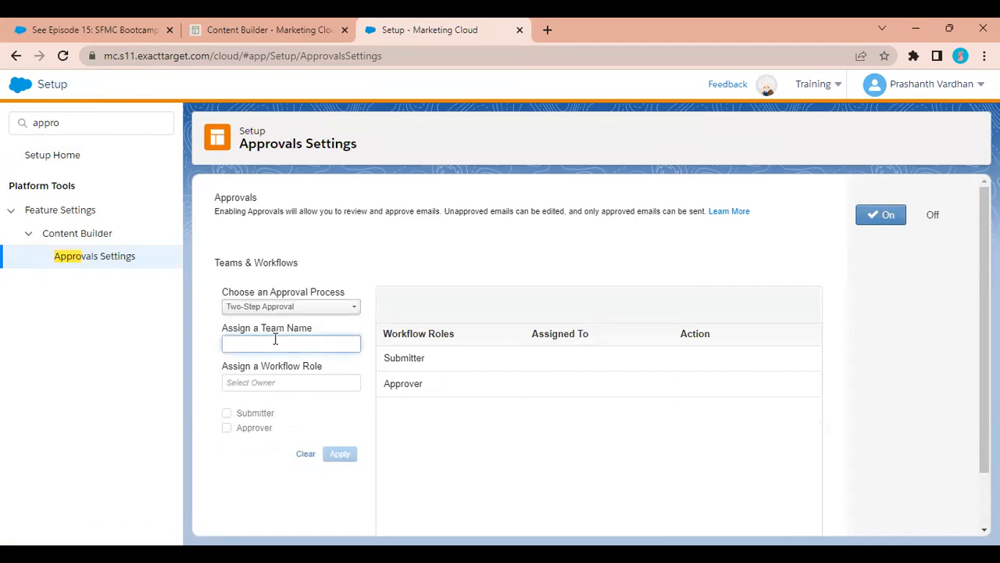
text(Demo 2)
Look up a user by name and assign them the Submitter role.
click(259, 389)
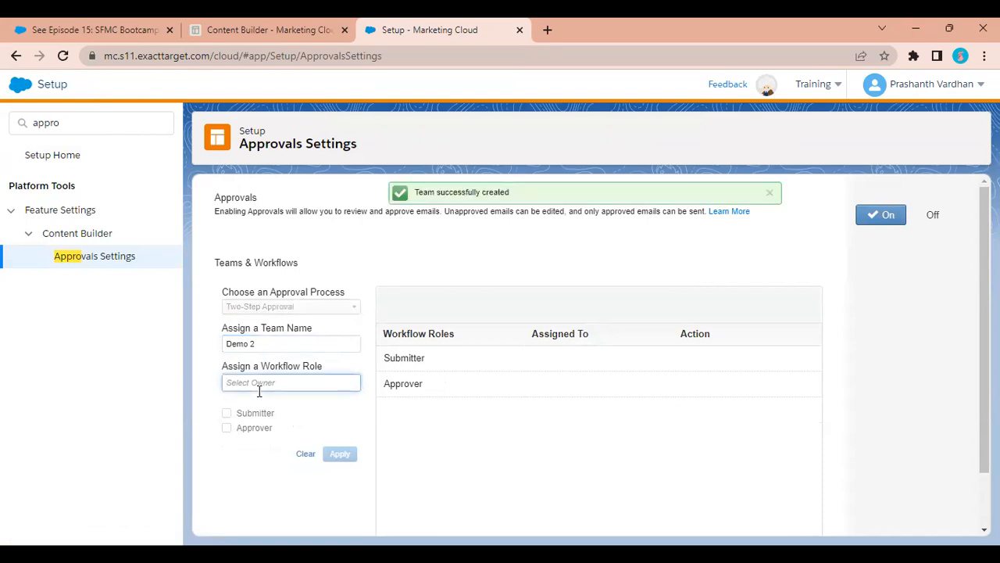
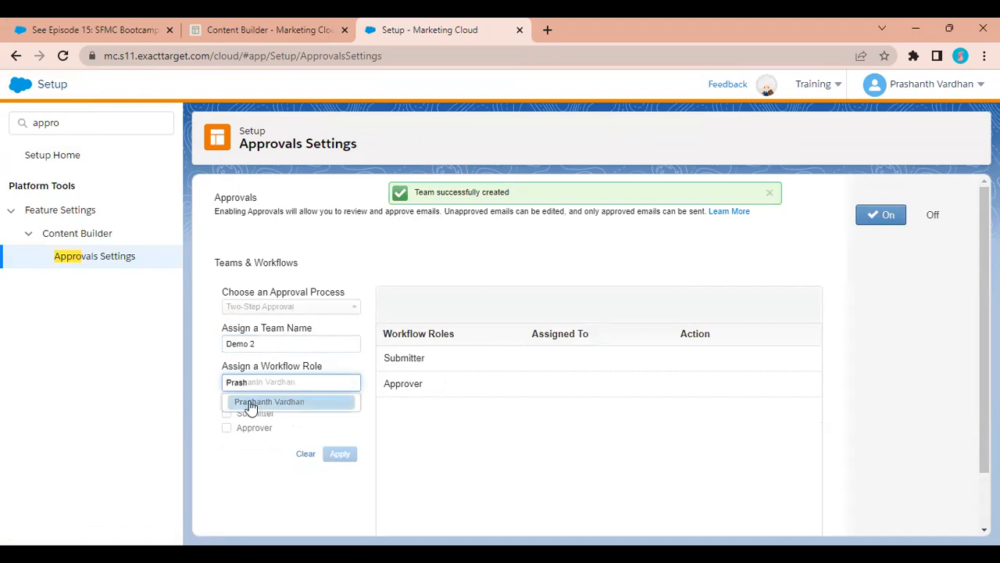
click(250, 404)
click(246, 412)
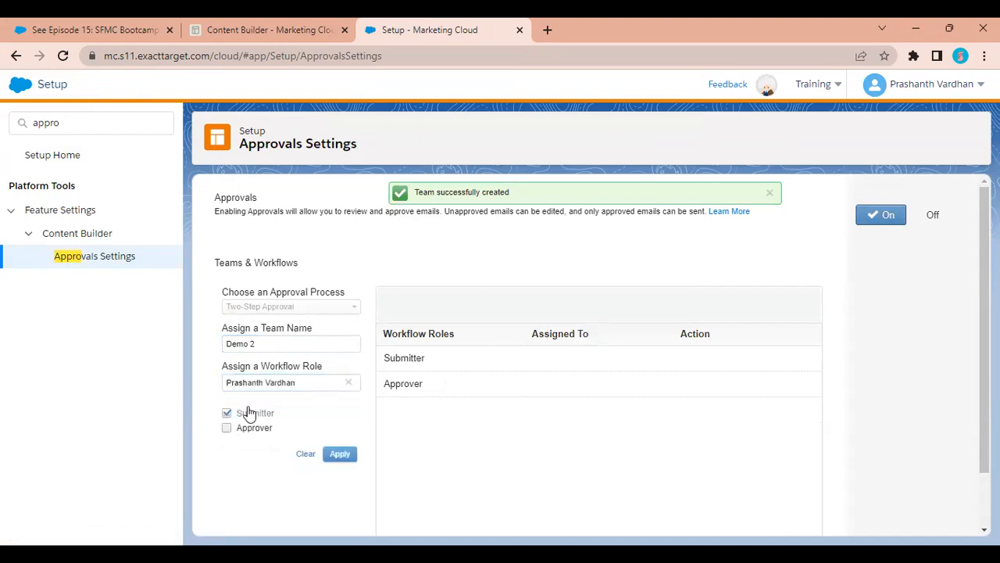
click(340, 454)
click(348, 382)
Look up a second user and assign them the Approver role.
click(305, 385)
text(phan)
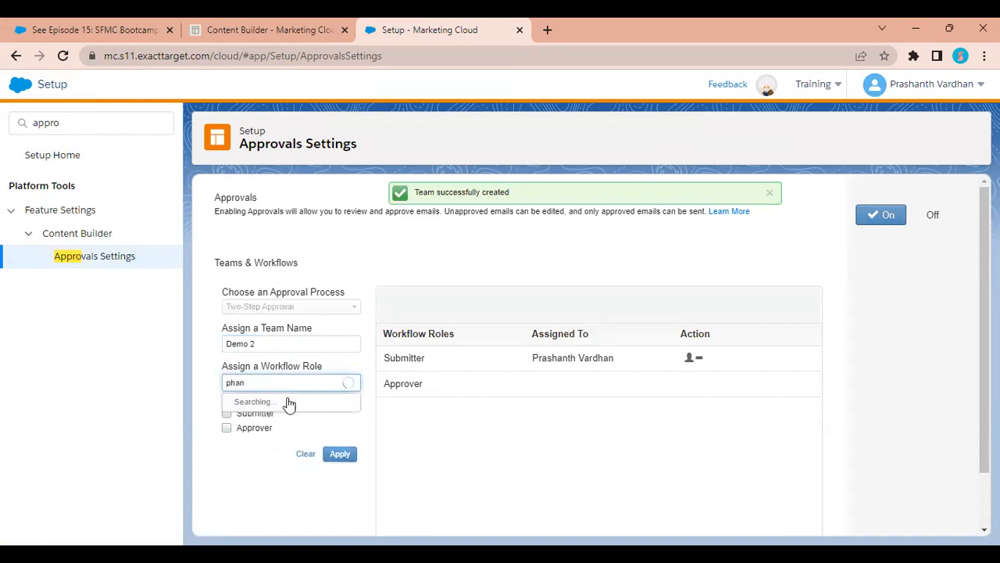
click(280, 403)
click(226, 428)
click(341, 457)
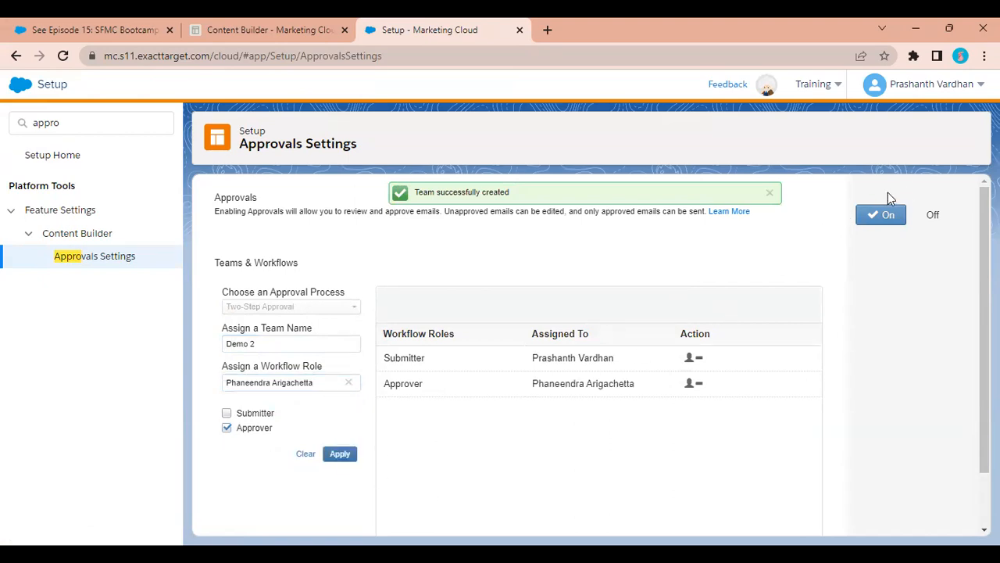
Finish the Demo 2 team and cancel turning Approvals off, keeping them on.
scroll(632, 339, down, 3)
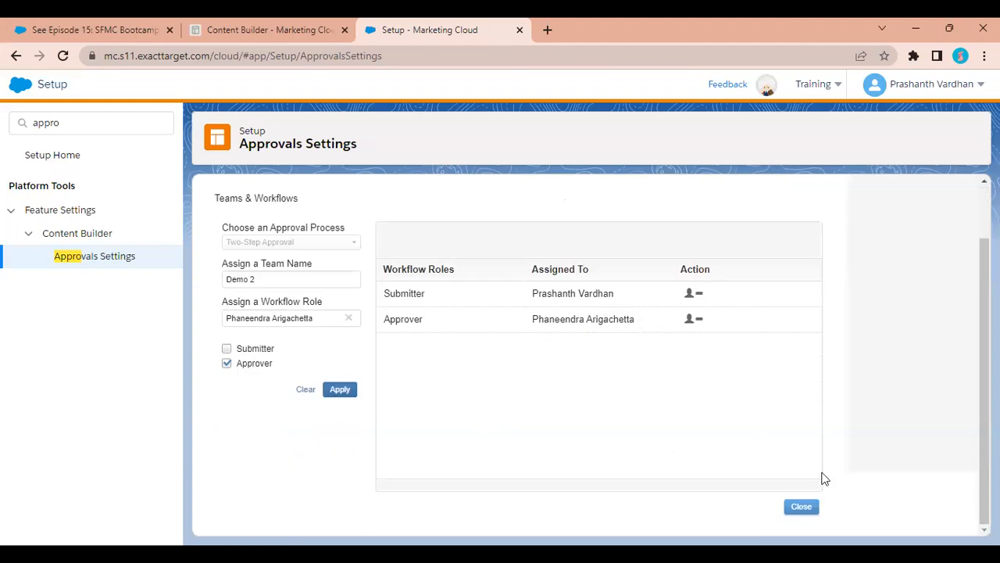
click(805, 515)
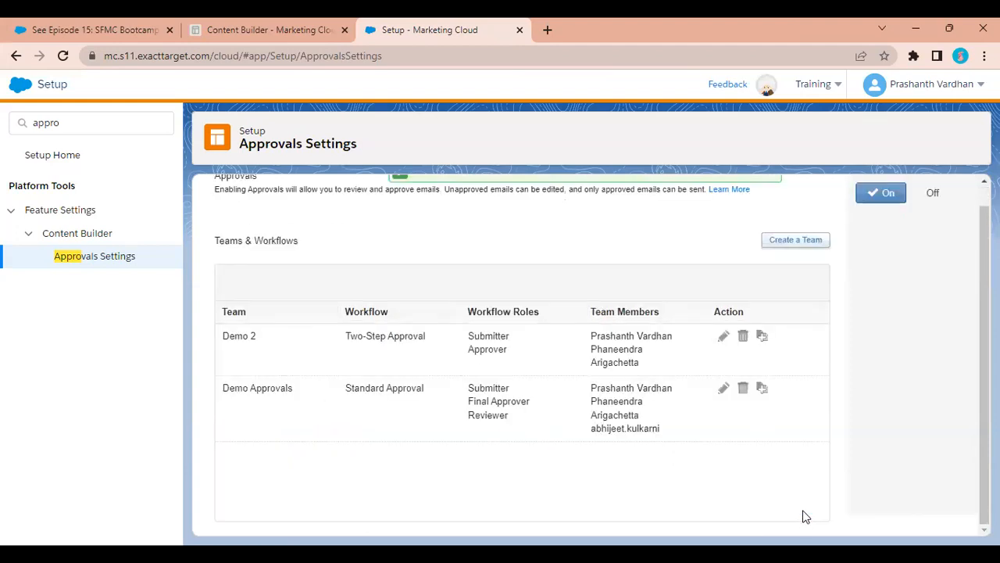
click(933, 193)
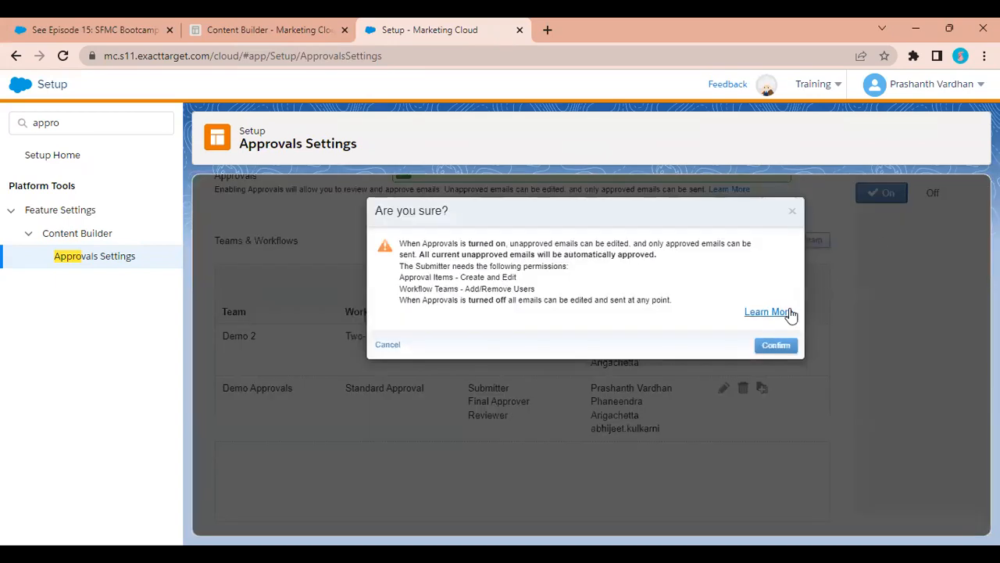
click(793, 211)
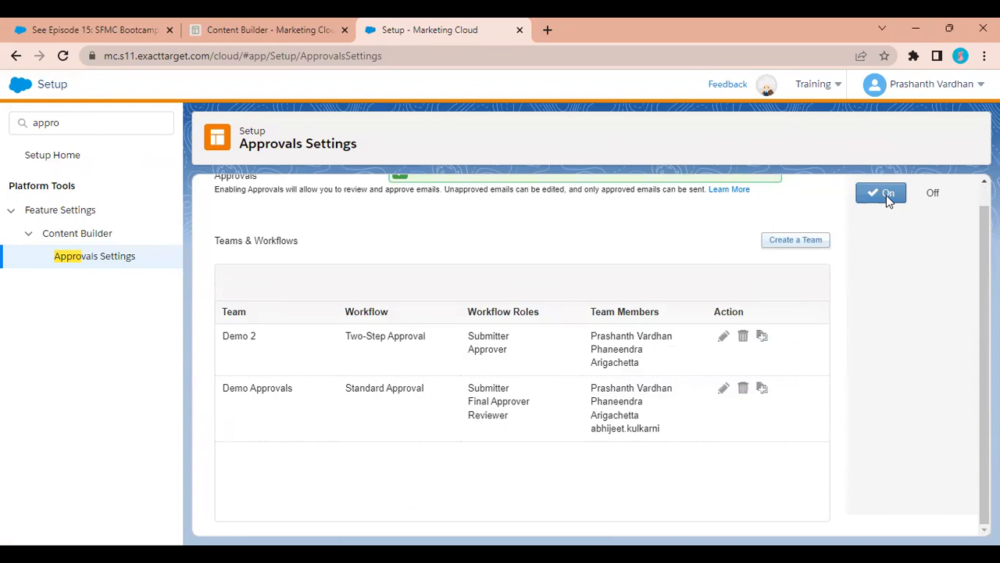
click(149, 120)
Search Setup for 'user' and open the Users page.
key(ctrl+a)
text(user)
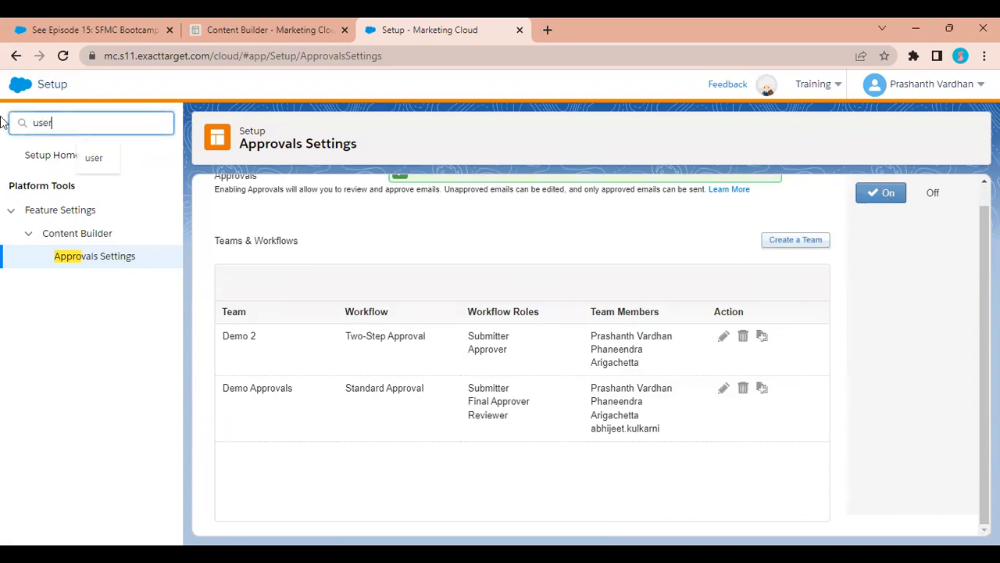
click(56, 258)
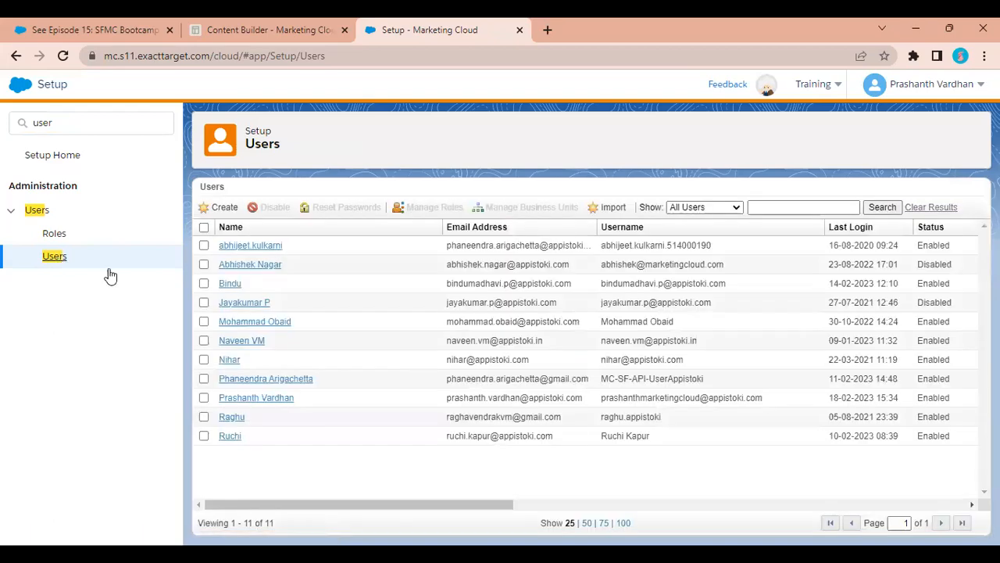
Select the third user and open their Manage Roles page.
click(203, 282)
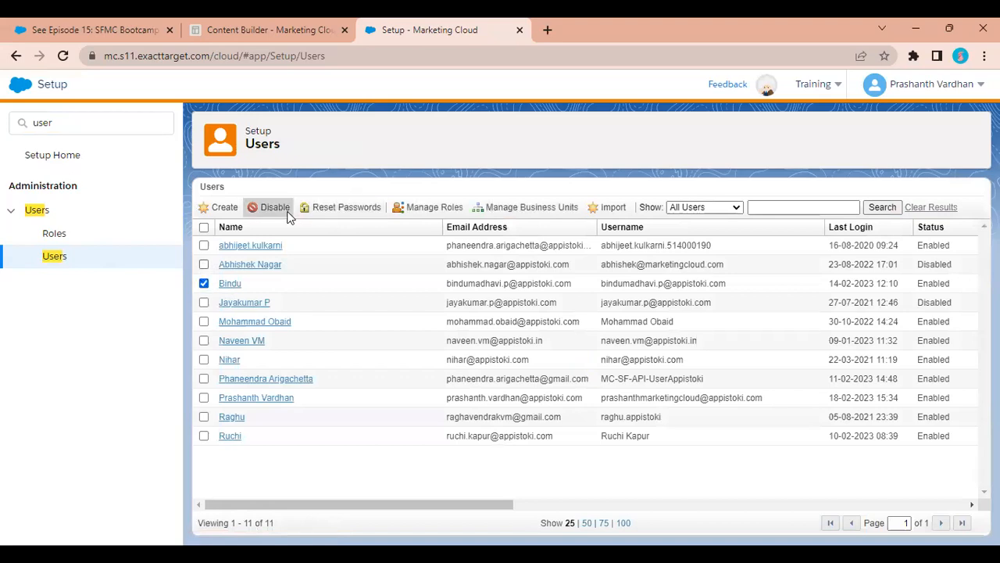
click(435, 208)
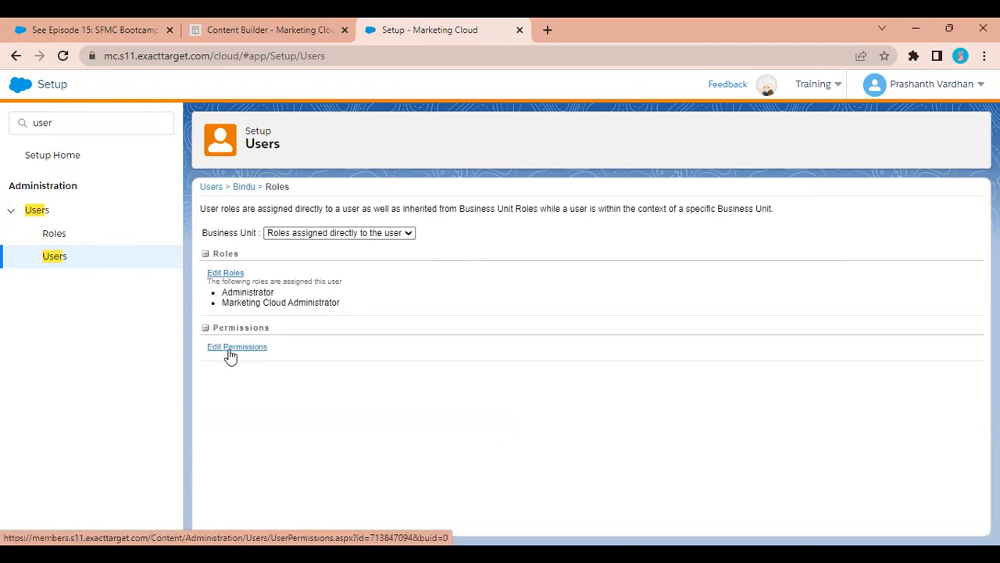
click(231, 354)
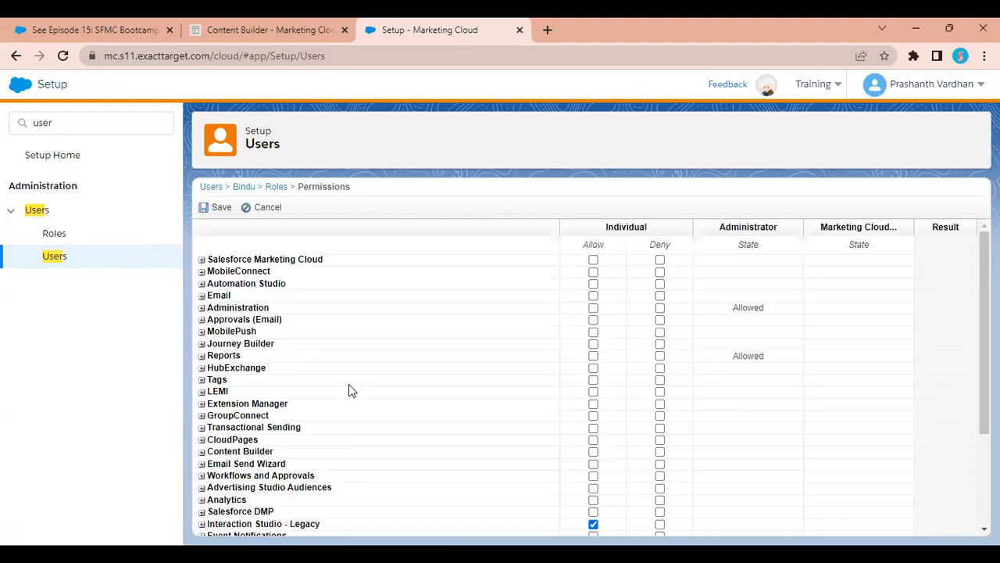
Allow Workflows and Approvals, save, then open the Email Message Dynamic content demo email in Content Builder.
click(593, 474)
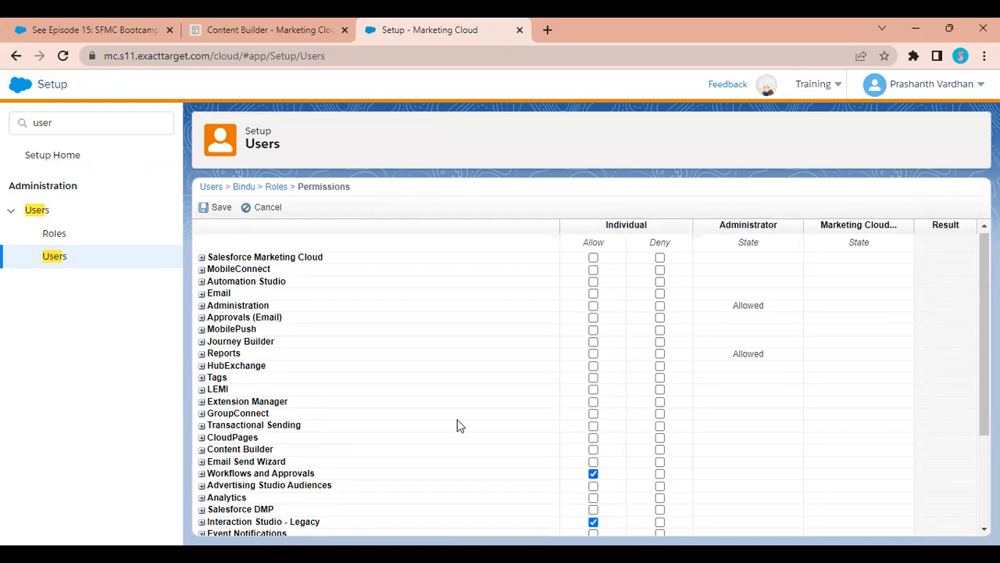
click(210, 207)
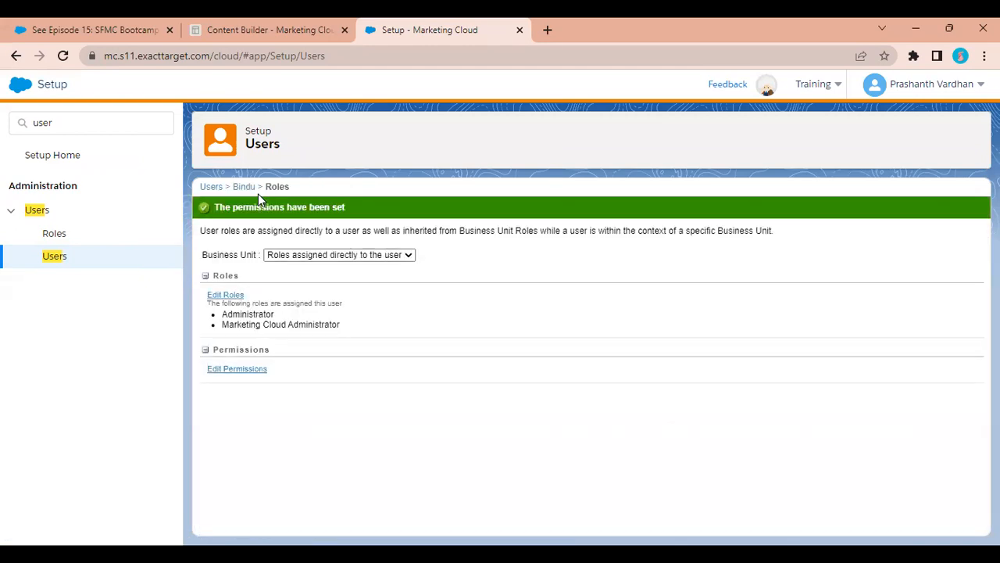
click(329, 27)
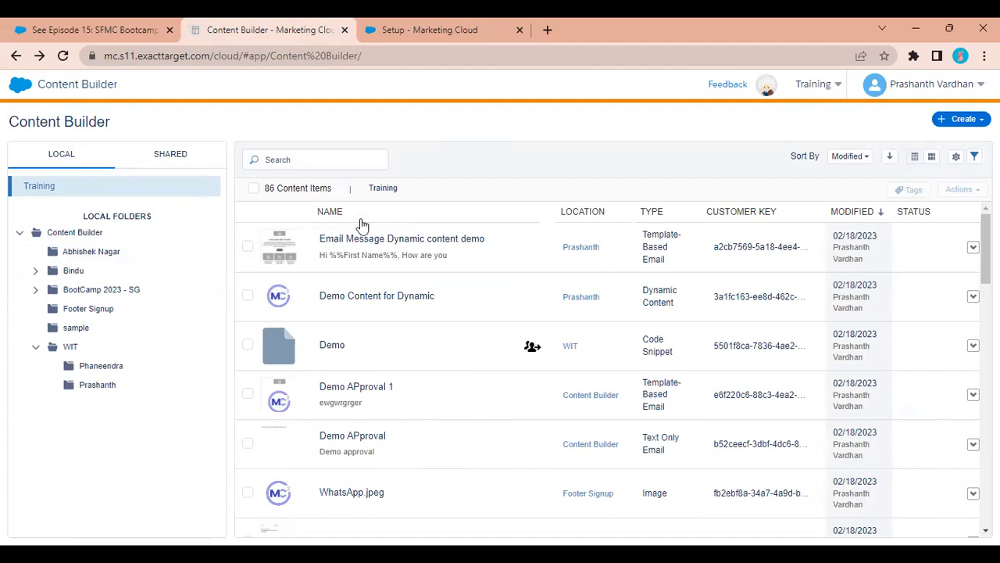
click(446, 264)
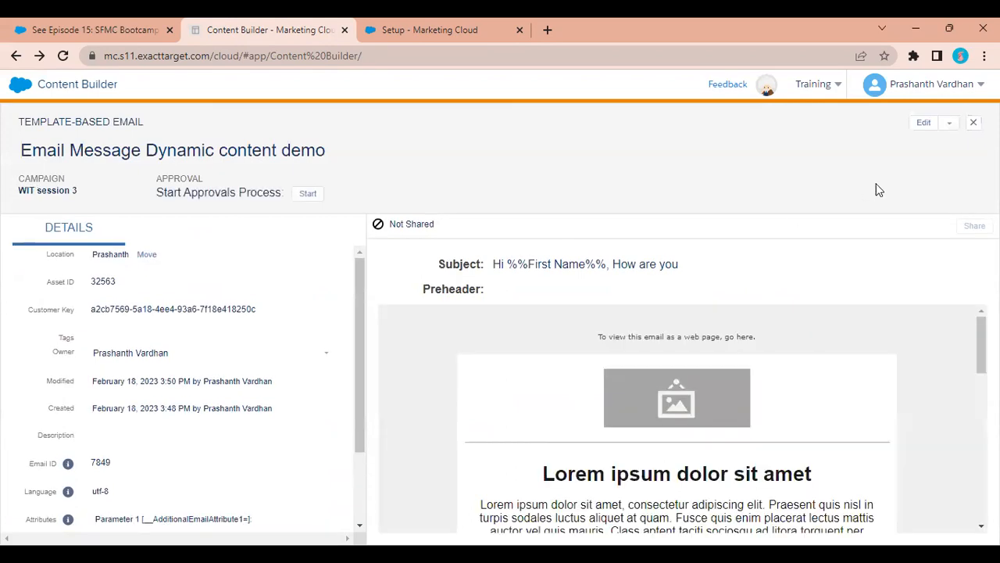
click(923, 125)
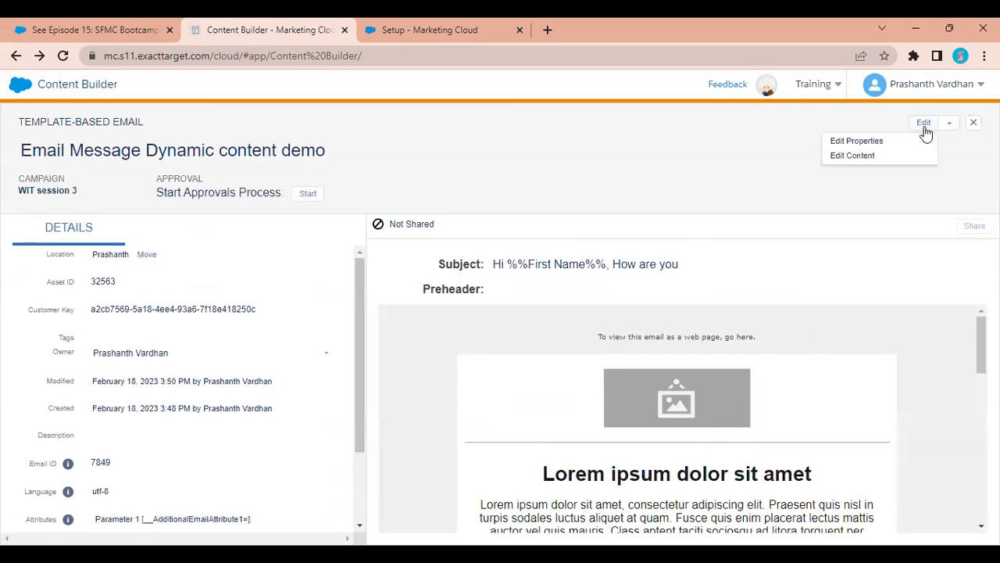
Start an approval with Appistoki Test DE as preview audience and add reviewer instructions.
click(305, 197)
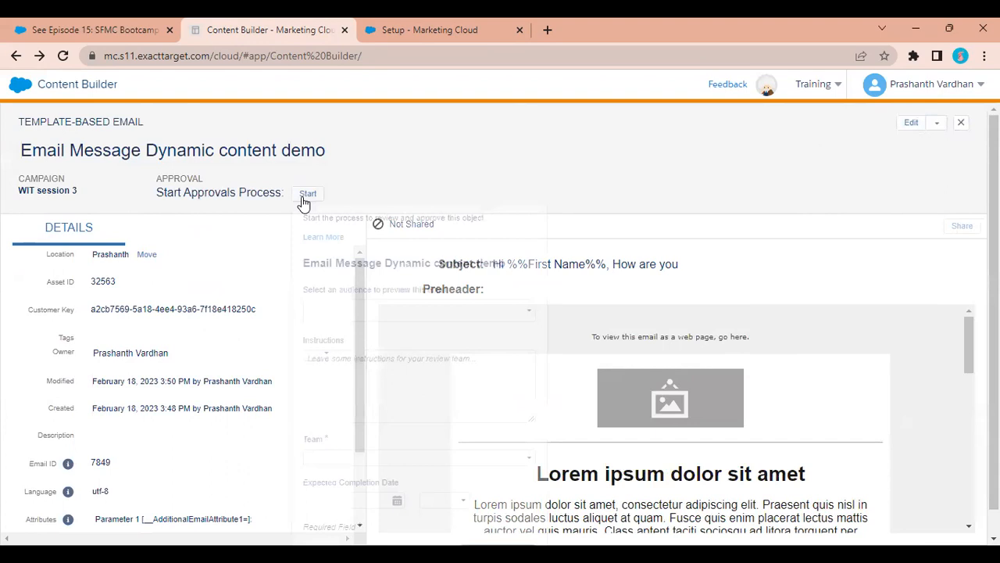
click(357, 314)
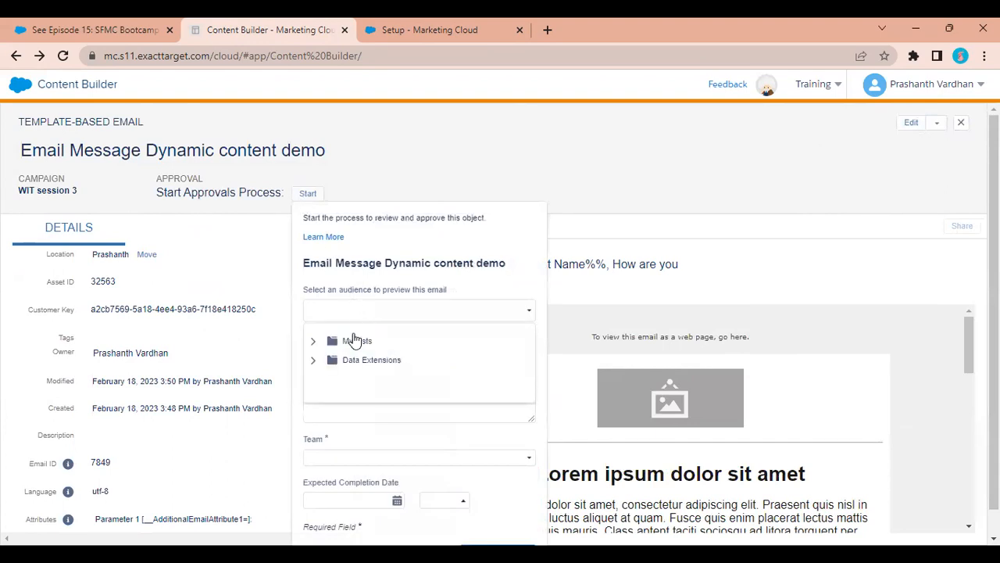
click(360, 360)
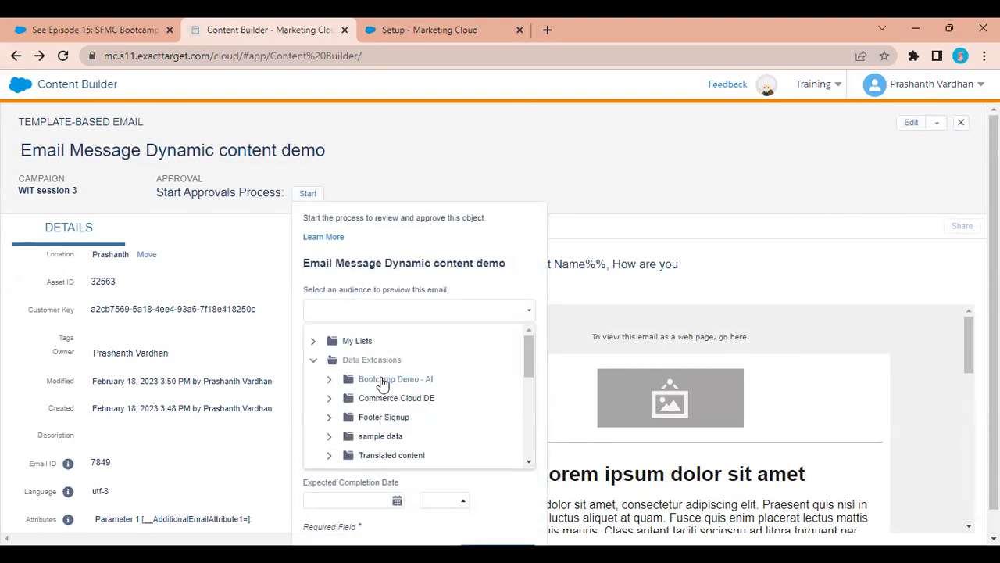
scroll(383, 383, down, 5)
click(384, 424)
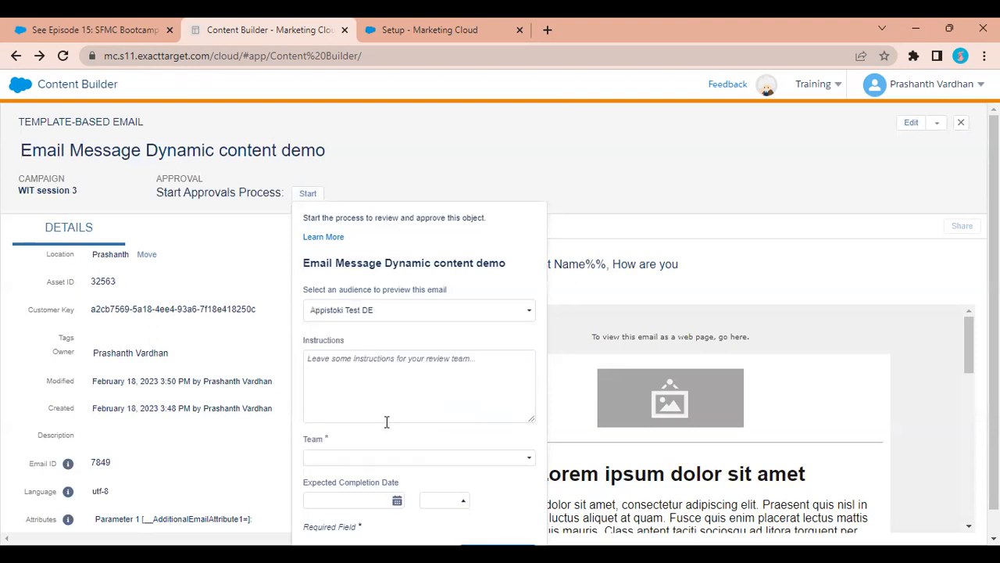
click(372, 378)
text(dfvdsdf)
Assign the Demo Approvals team, due 02/28/2023, and submit for approval.
scroll(370, 377, down, 1)
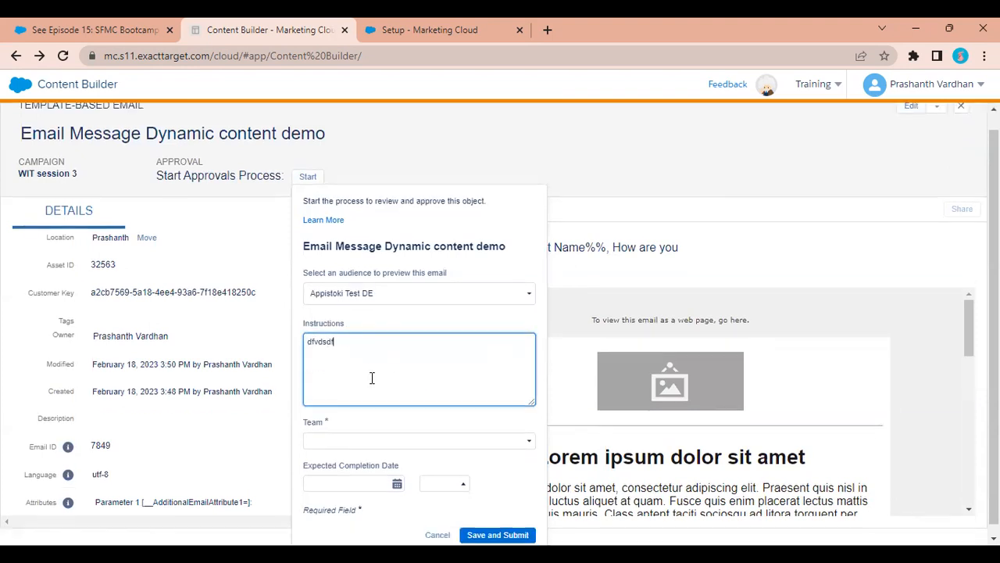
click(346, 431)
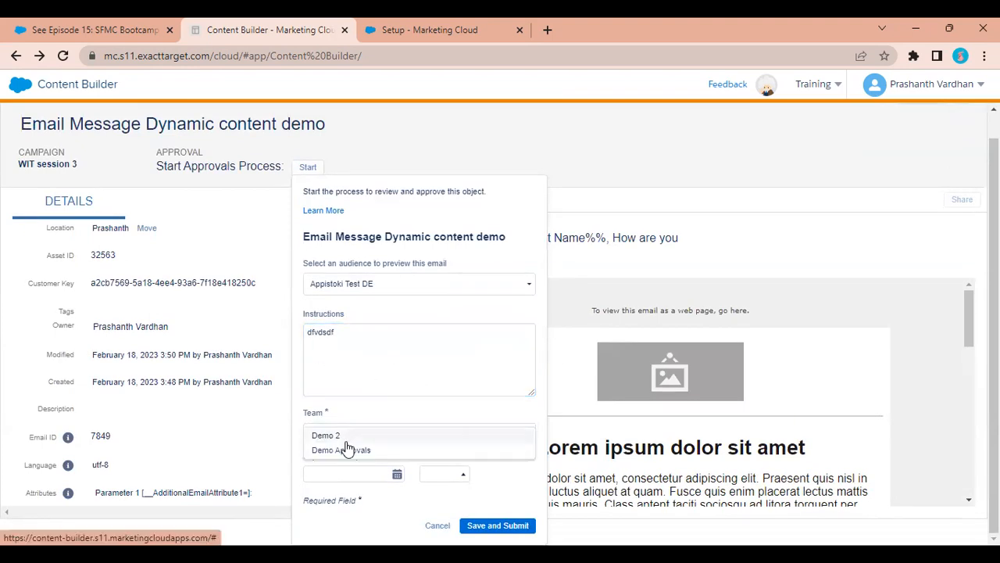
click(344, 450)
click(346, 475)
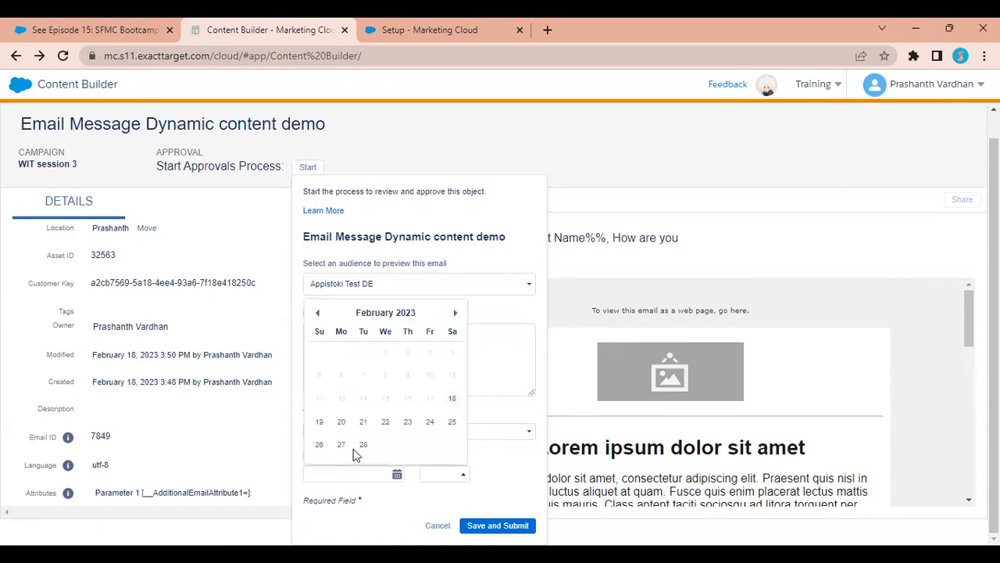
click(355, 447)
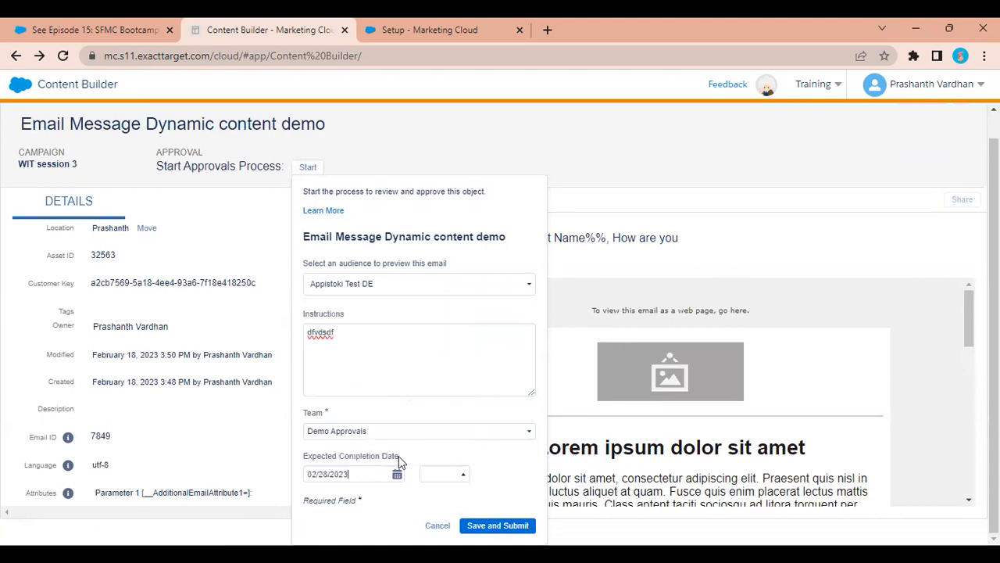
click(480, 524)
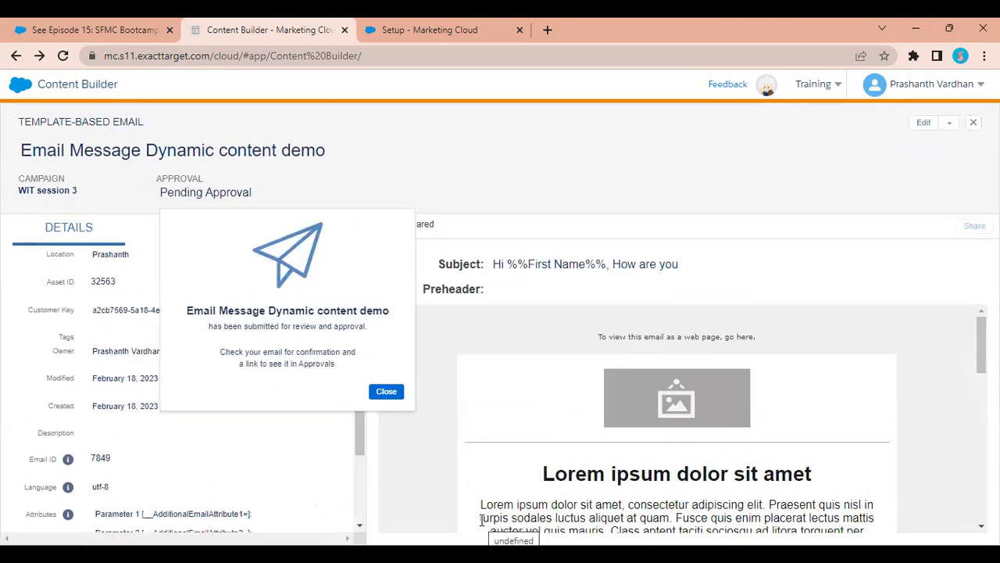
Expand the app switcher to reveal Content Builder's dropdown with Approvals.
drag(260, 327, 330, 337)
click(340, 357)
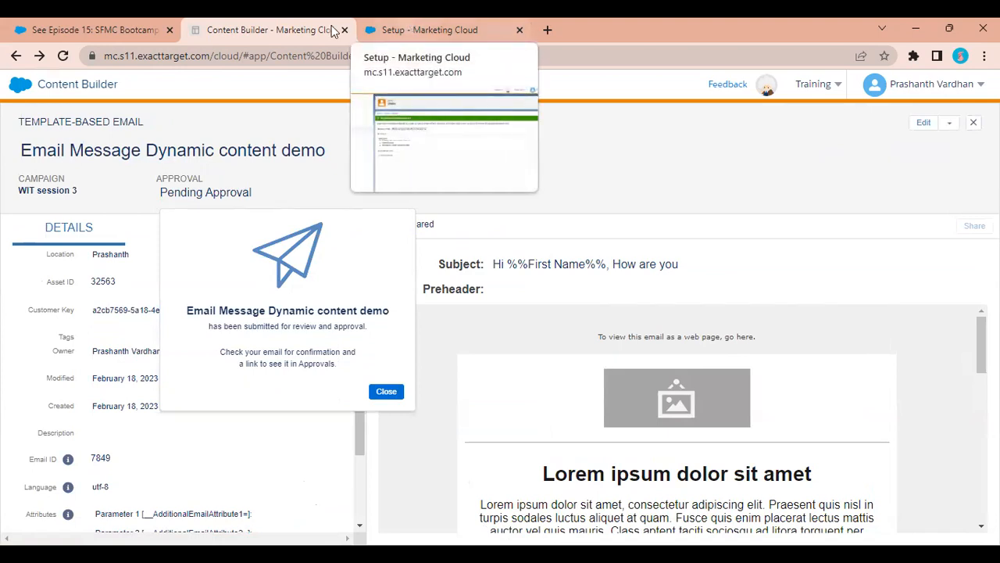
mouse_move(6, 90)
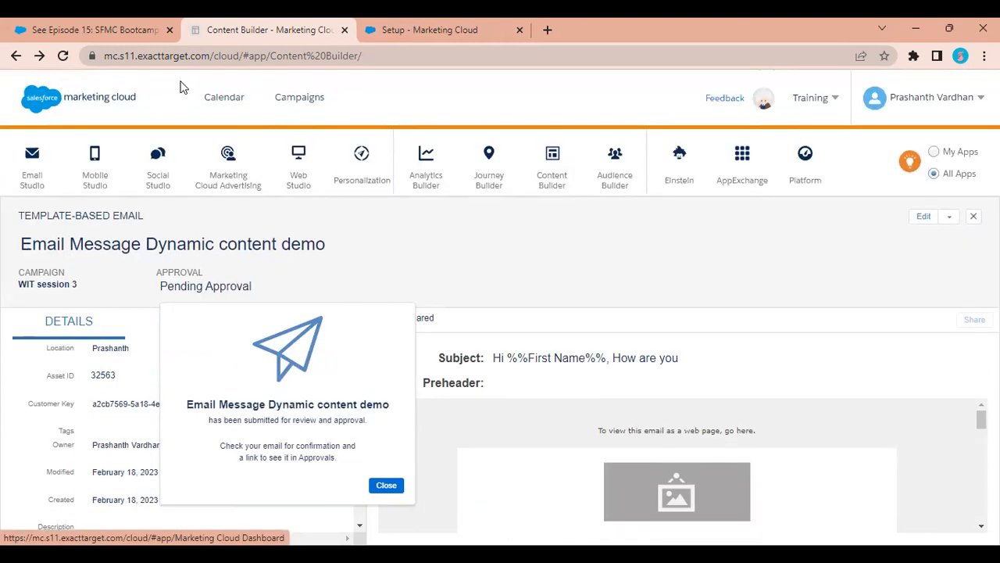
mouse_move(561, 175)
mouse_move(569, 192)
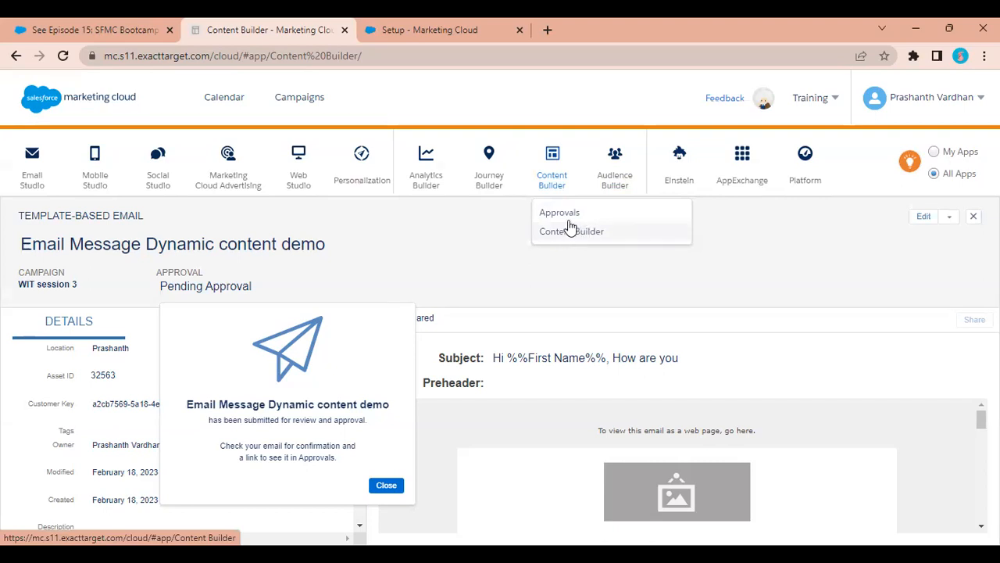
Filter the Approvals Dashboard to My Approvals and open the Email Message Dynamic content demo request.
click(567, 213)
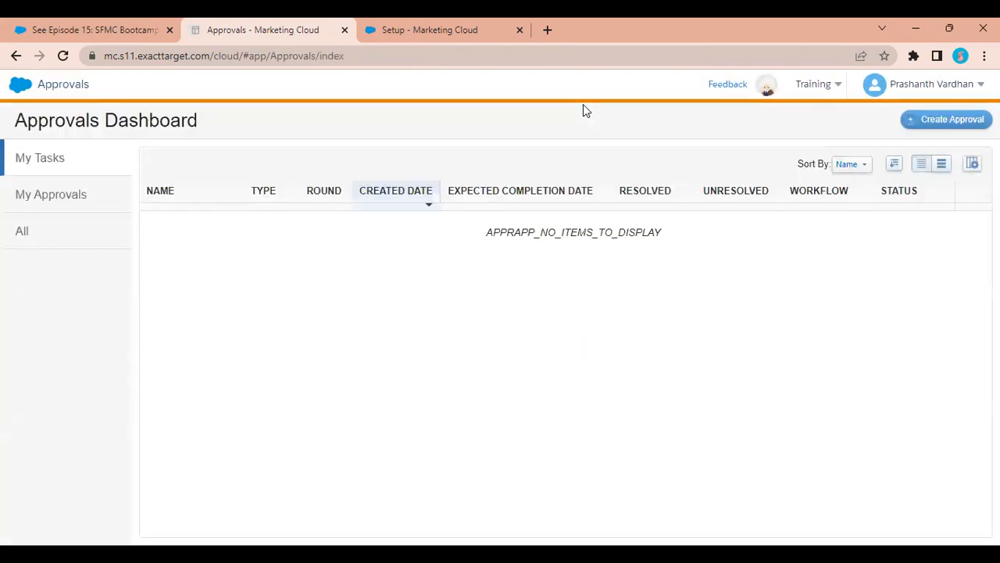
click(76, 191)
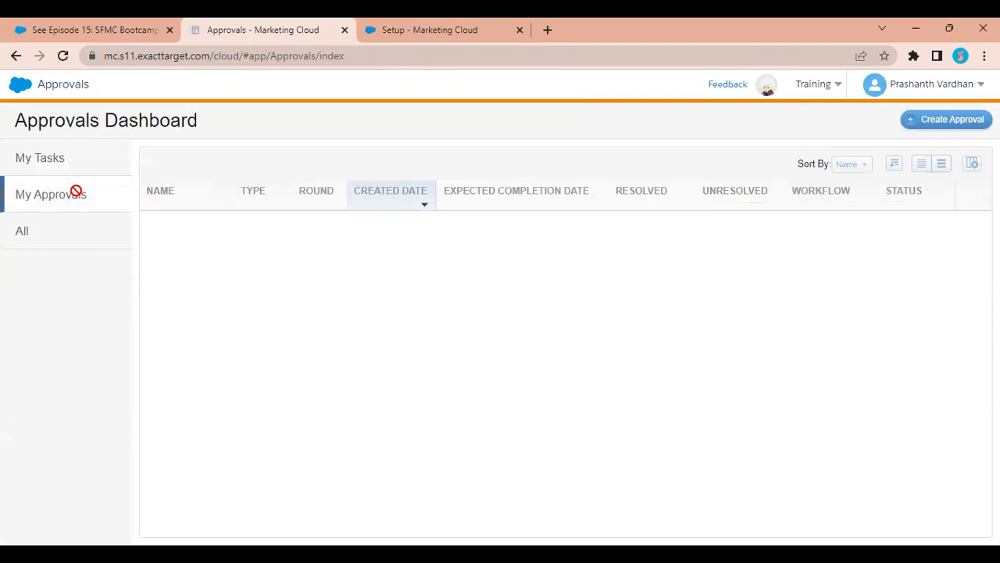
click(26, 227)
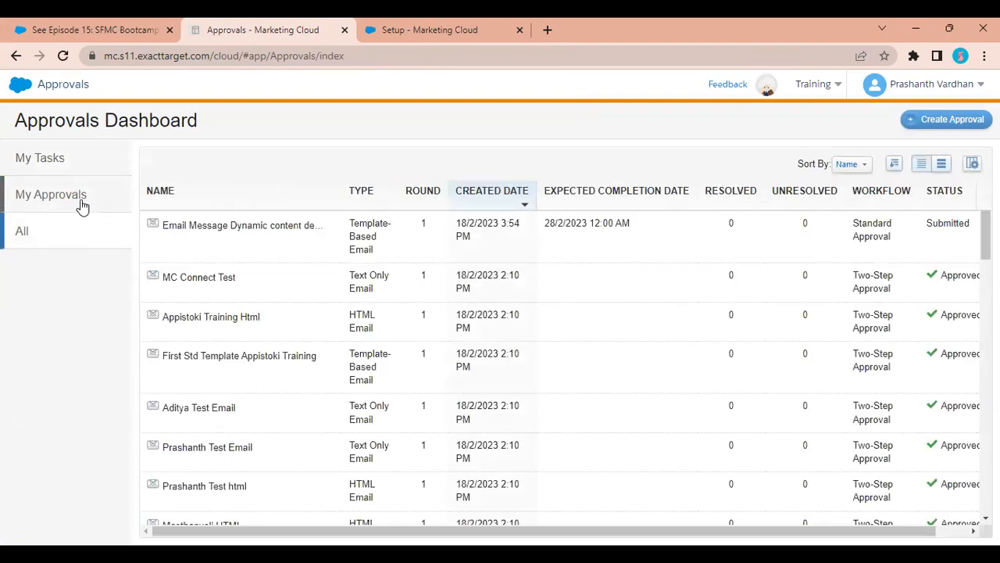
click(82, 203)
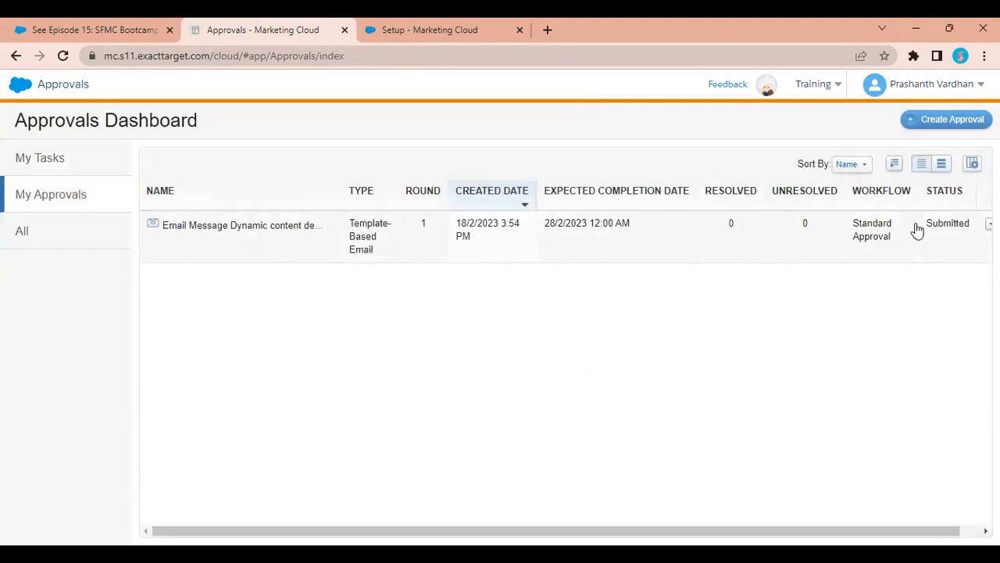
click(666, 263)
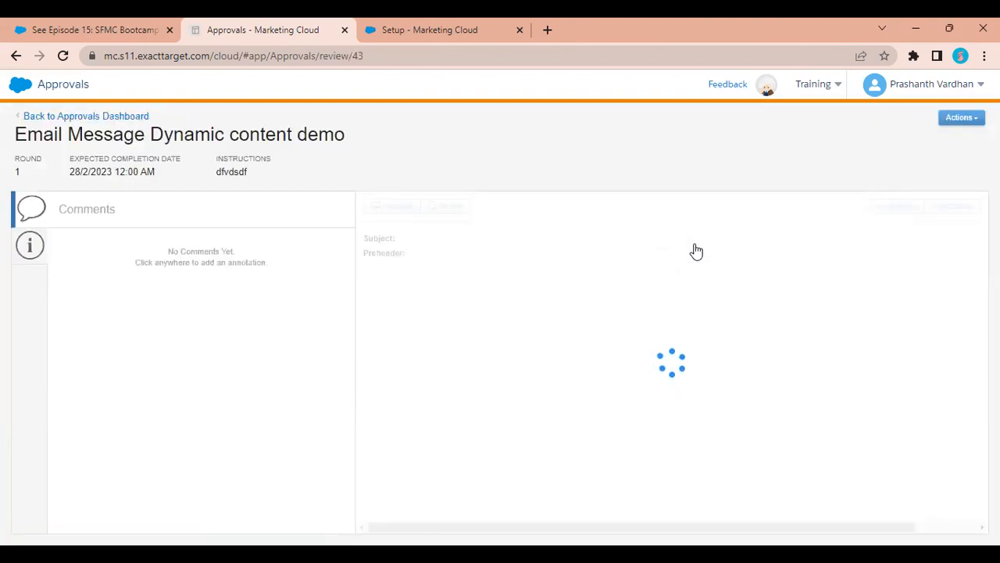
View the approval's Withdraw/Edit/Delete actions, then return to the Marketing Cloud dashboard.
click(963, 120)
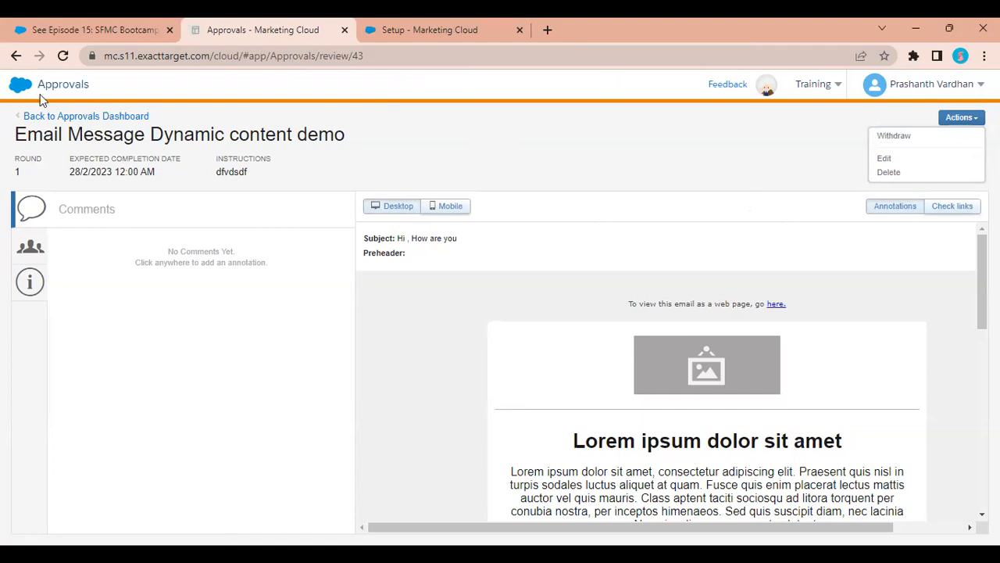
click(18, 91)
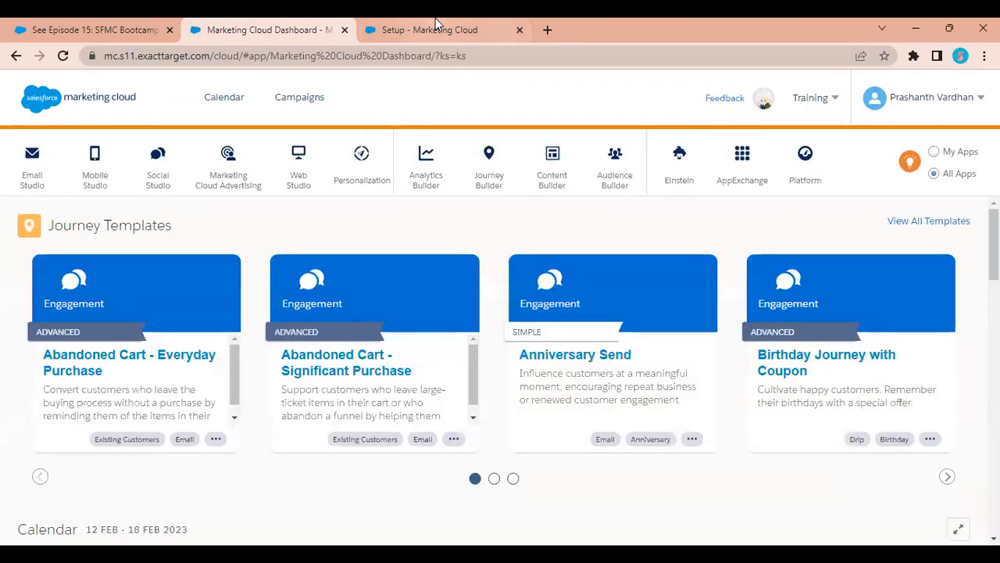
Search Setup for 'eins' and open Einstein Settings.
click(436, 25)
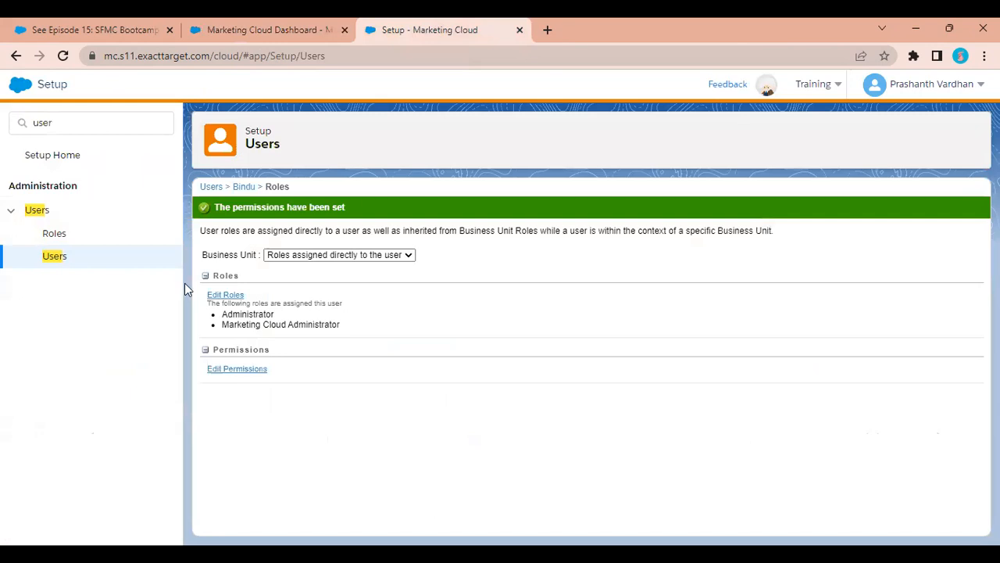
drag(66, 118, 3, 118)
text(eisn)
key(BackSpace)
key(BackSpace)
text(ns)
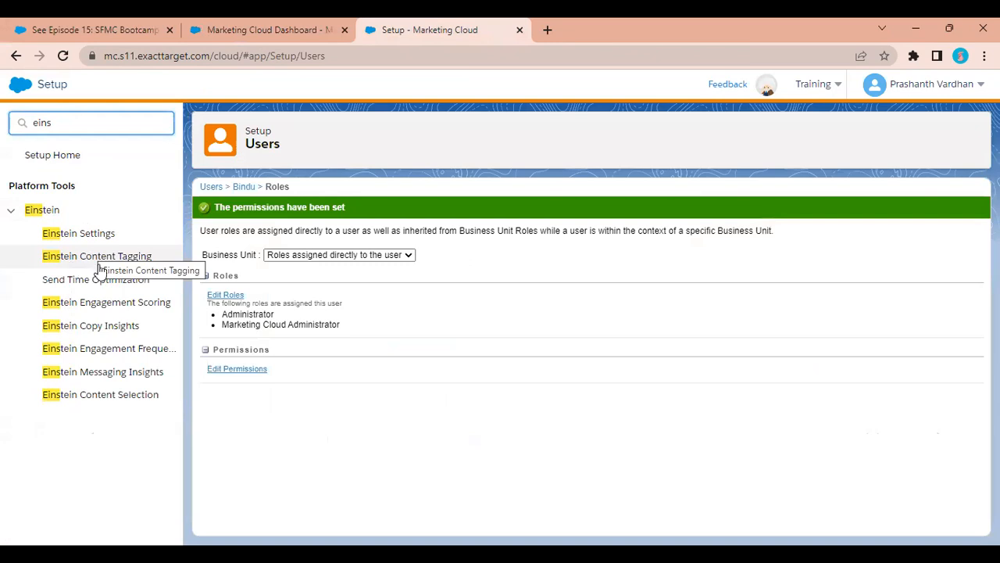
click(61, 238)
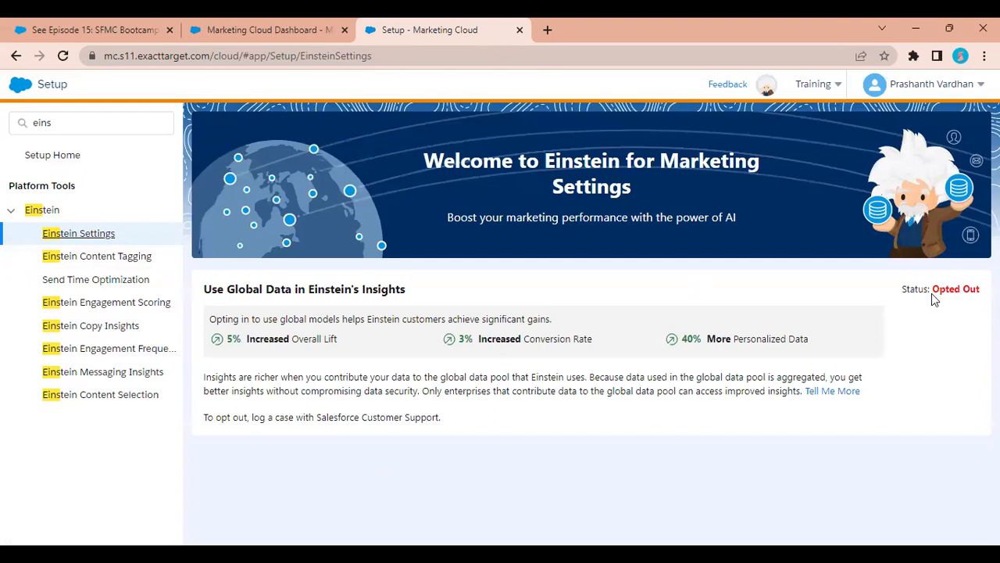
Review the global data insights status, then open Einstein Content Tagging.
drag(969, 291, 878, 300)
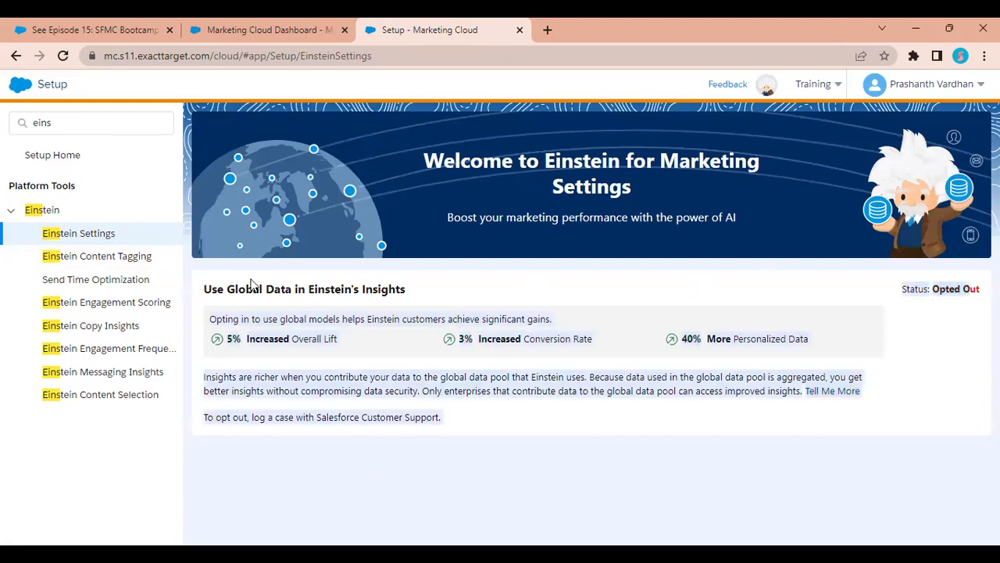
click(190, 271)
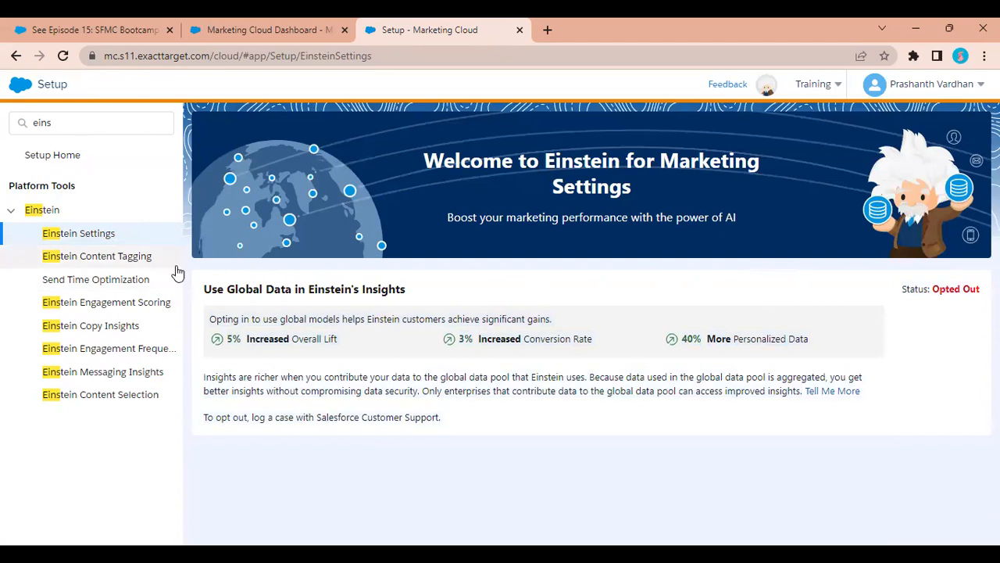
click(73, 265)
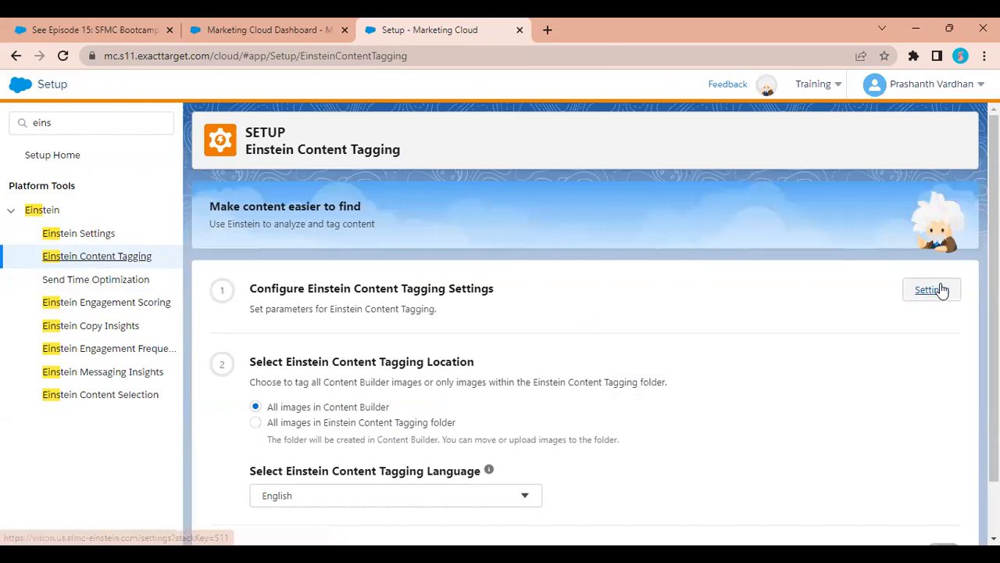
click(919, 292)
drag(649, 233, 525, 218)
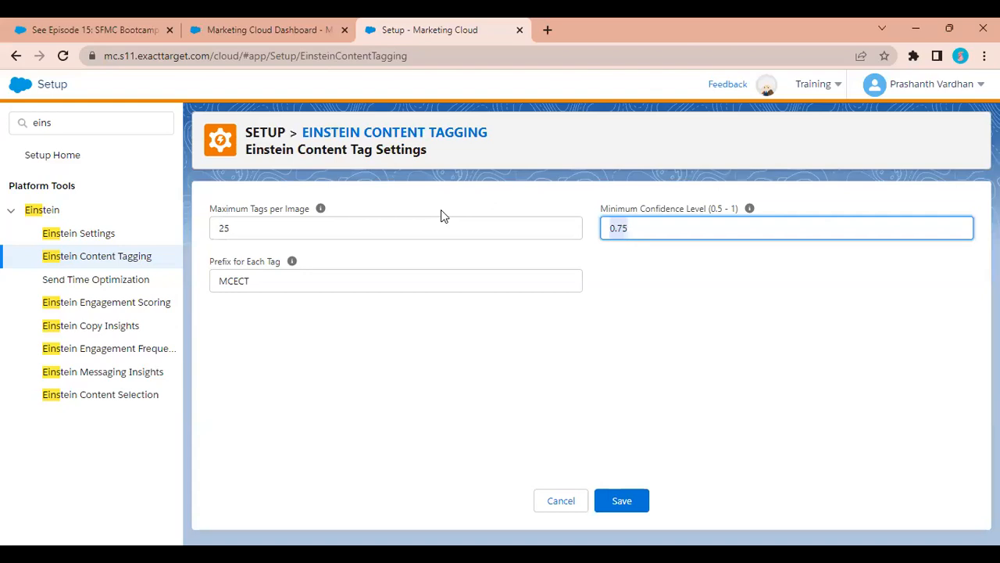
click(341, 222)
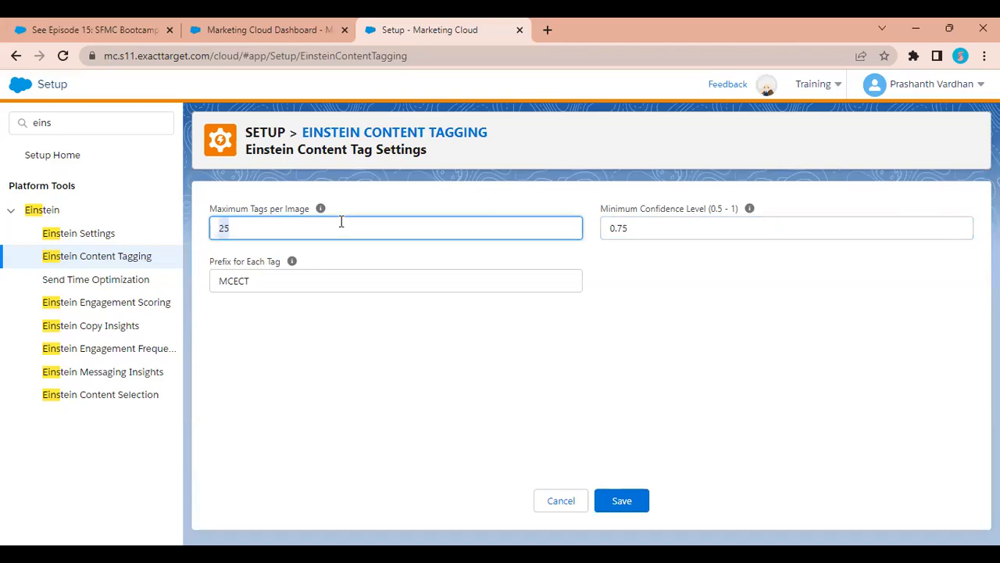
mouse_move(291, 264)
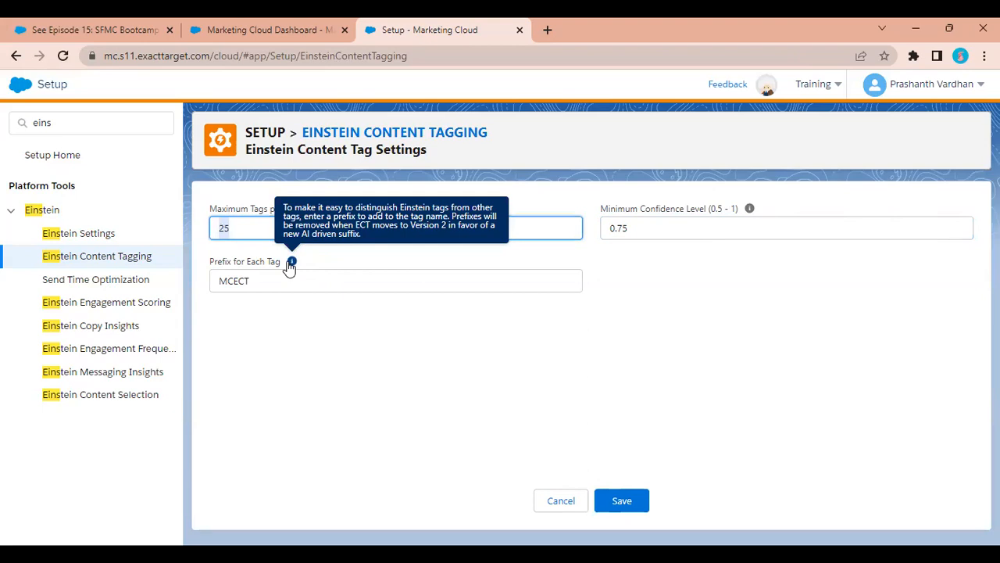
click(259, 279)
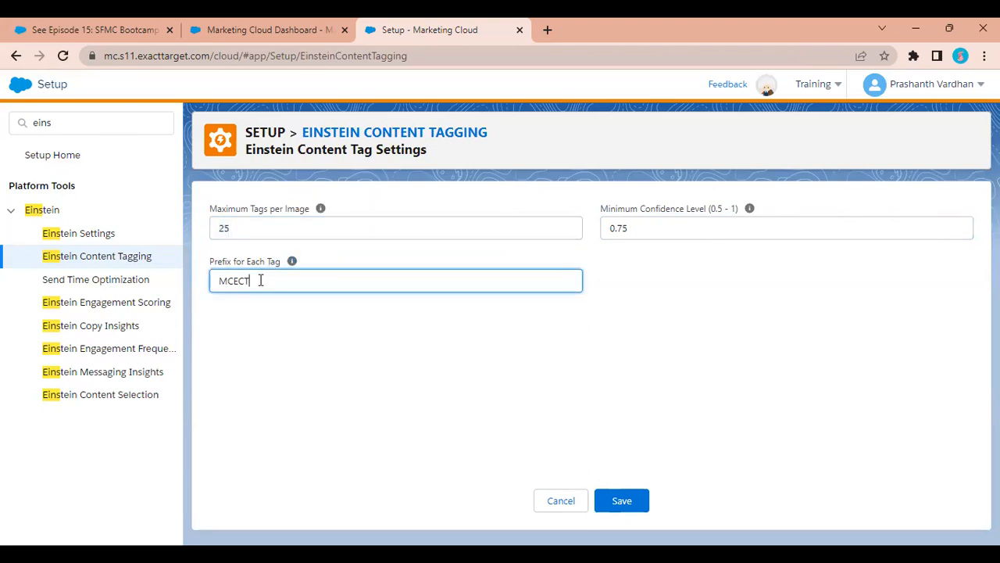
drag(286, 286, 197, 292)
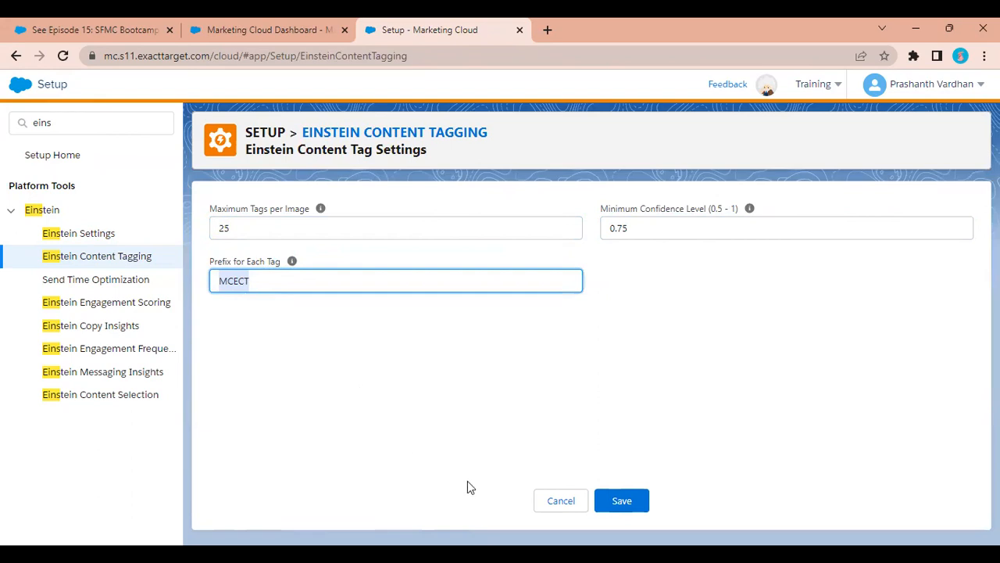
key(alt+Tab)
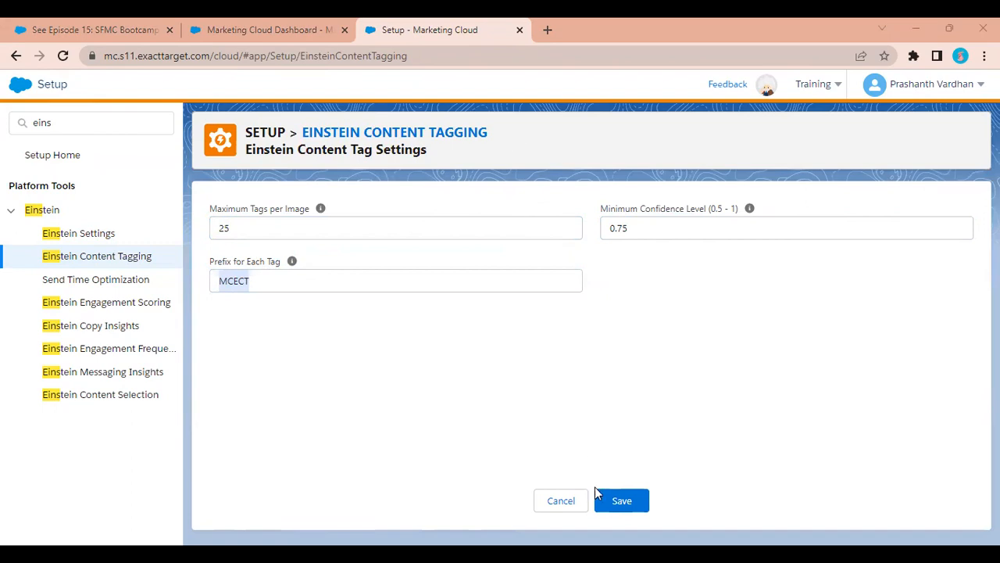
click(554, 505)
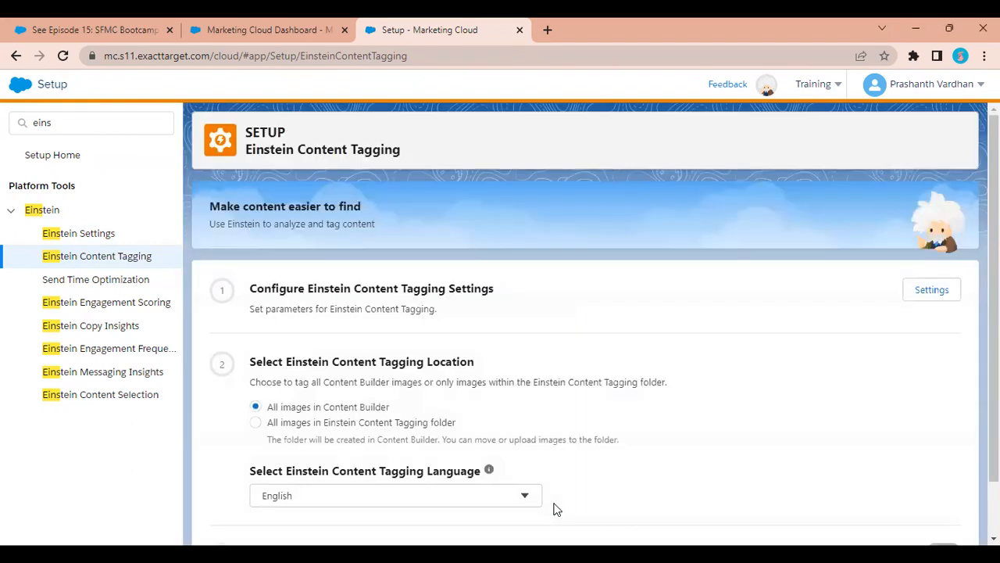
Check the tagging language list, keep English, and go to Einstein Content Selection.
scroll(602, 441, down, 1)
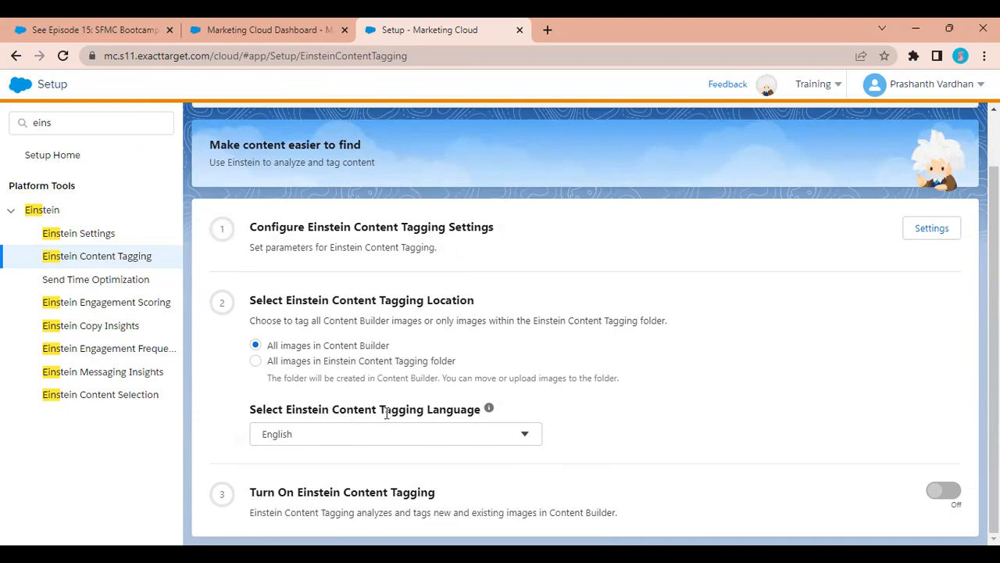
click(359, 438)
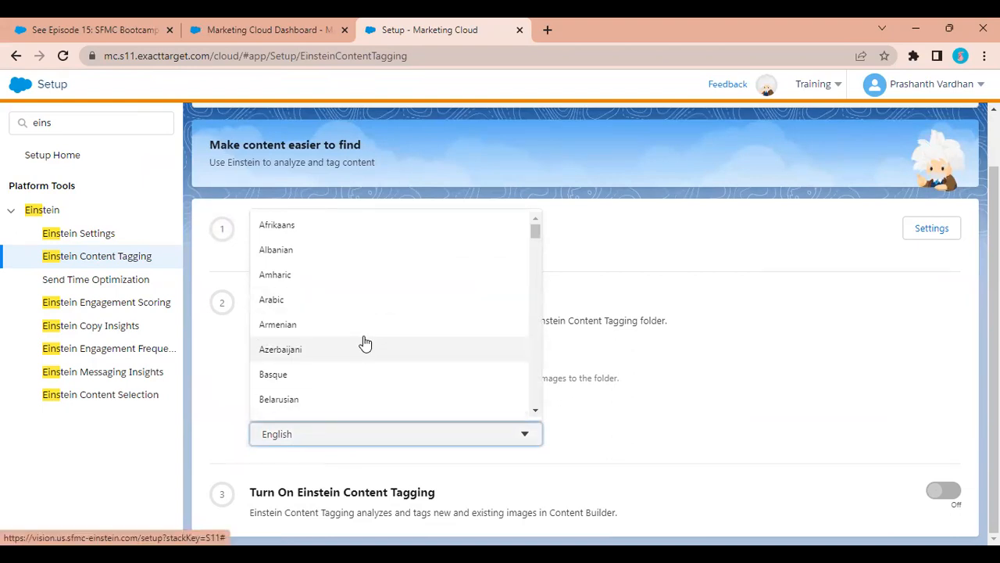
scroll(365, 342, down, 20)
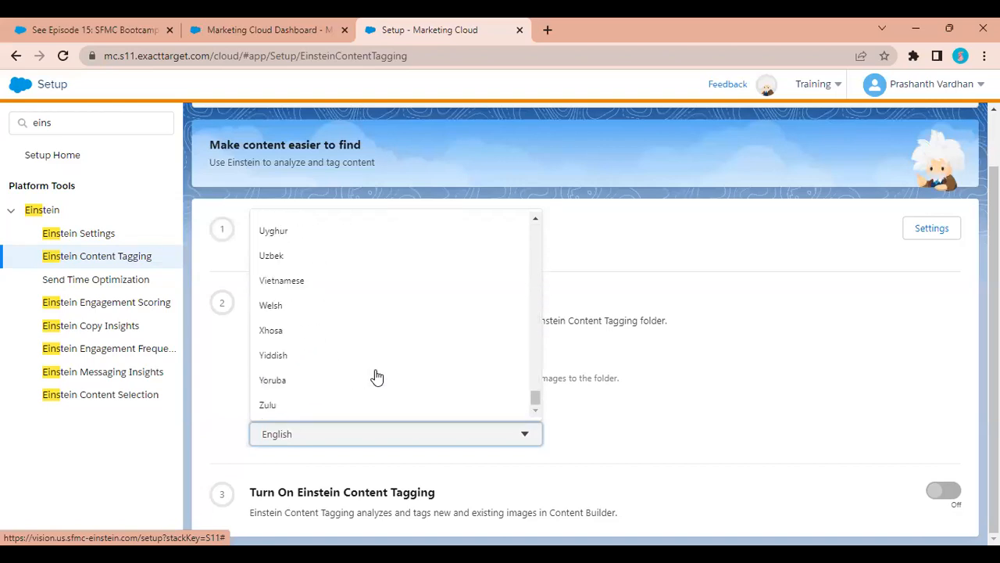
click(721, 429)
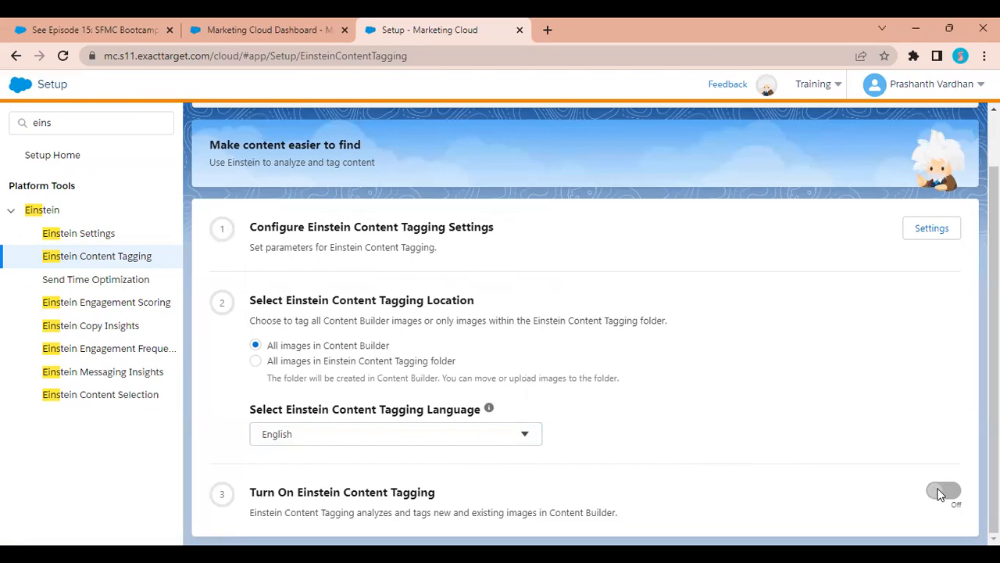
click(75, 401)
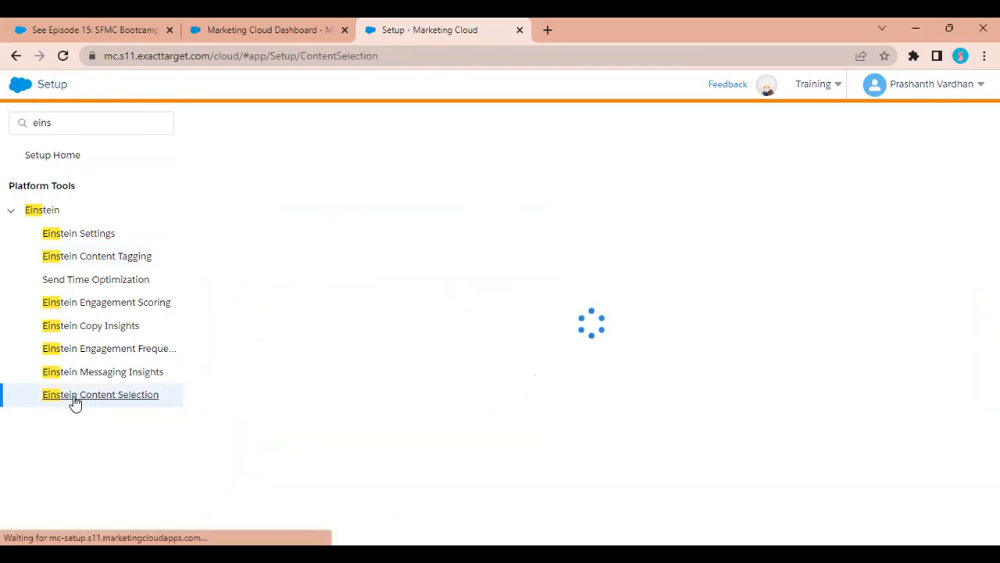
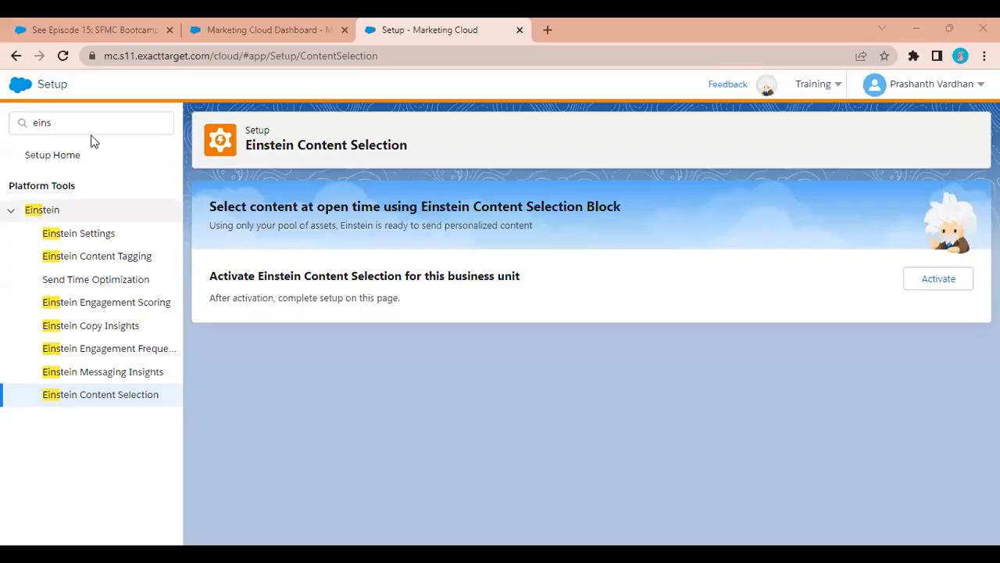
Search Setup for 'approval' and open Approvals Settings.
drag(92, 135, 0, 133)
text(approval)
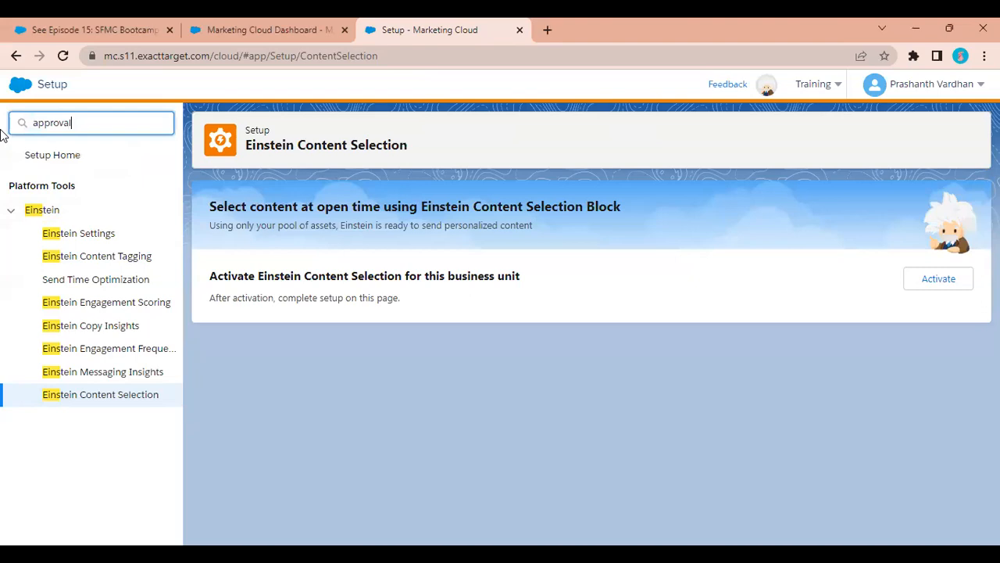
click(99, 257)
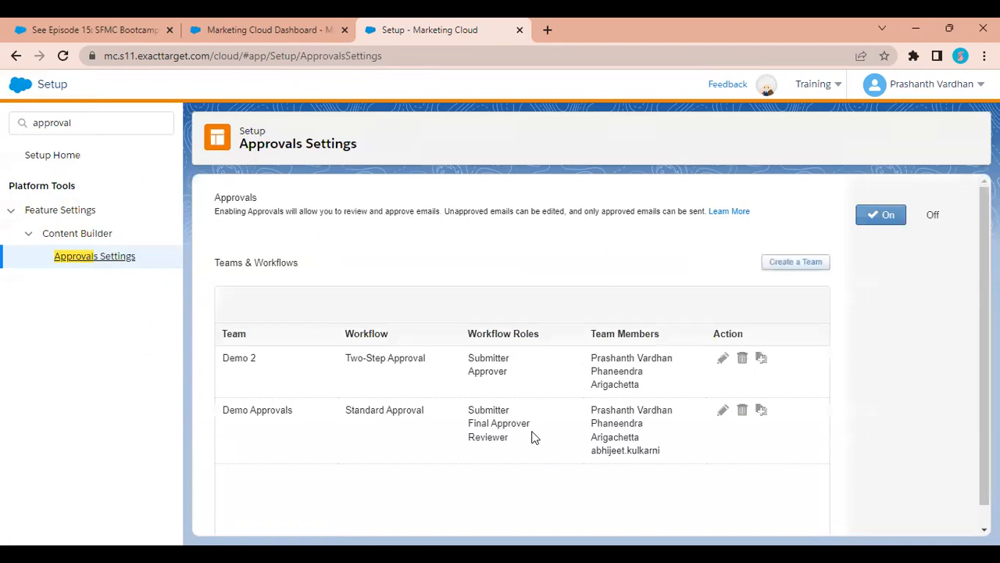
Review the Demo Approvals team's workflow roles and members in Teams & Workflows.
drag(469, 408, 518, 451)
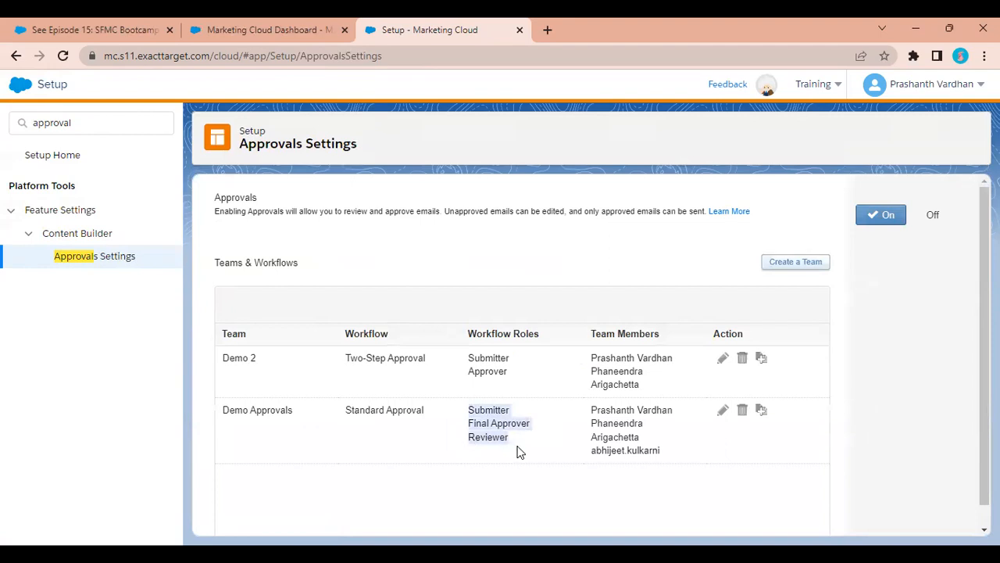
click(563, 417)
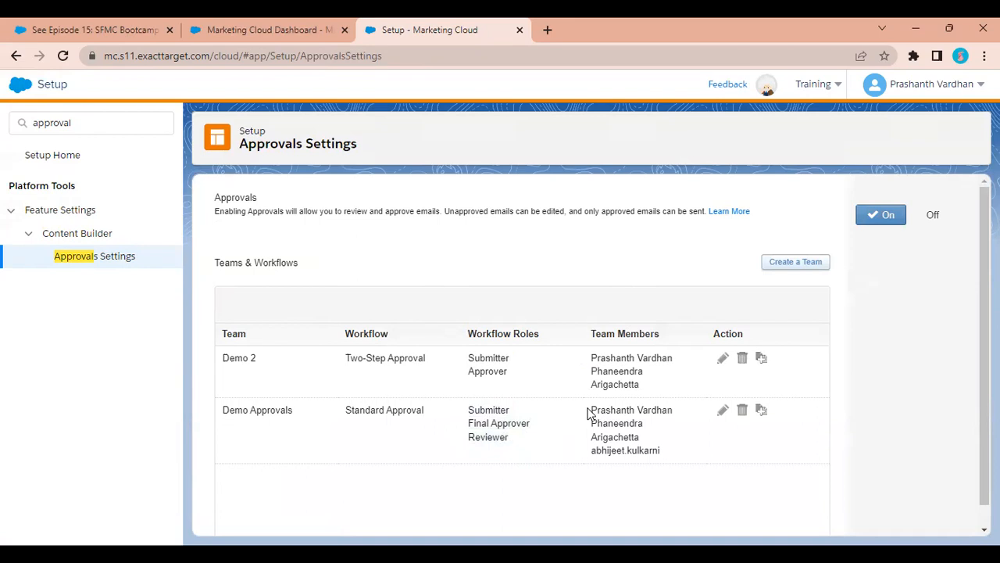
drag(590, 414, 672, 411)
drag(587, 425, 566, 454)
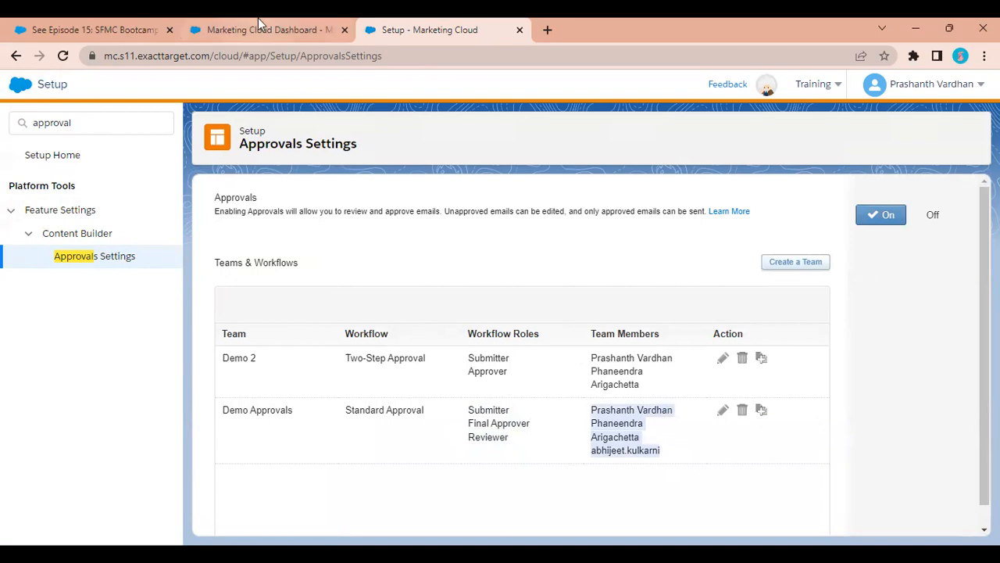
mouse_move(260, 23)
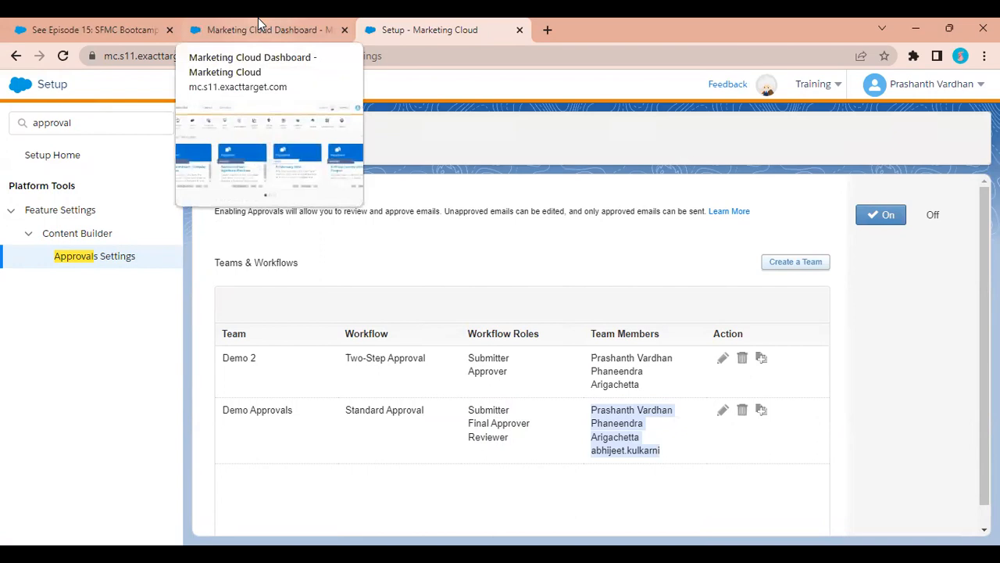
click(260, 24)
In Content Builder, start a new email message from the 1-3-1 Column Image template.
mouse_move(538, 155)
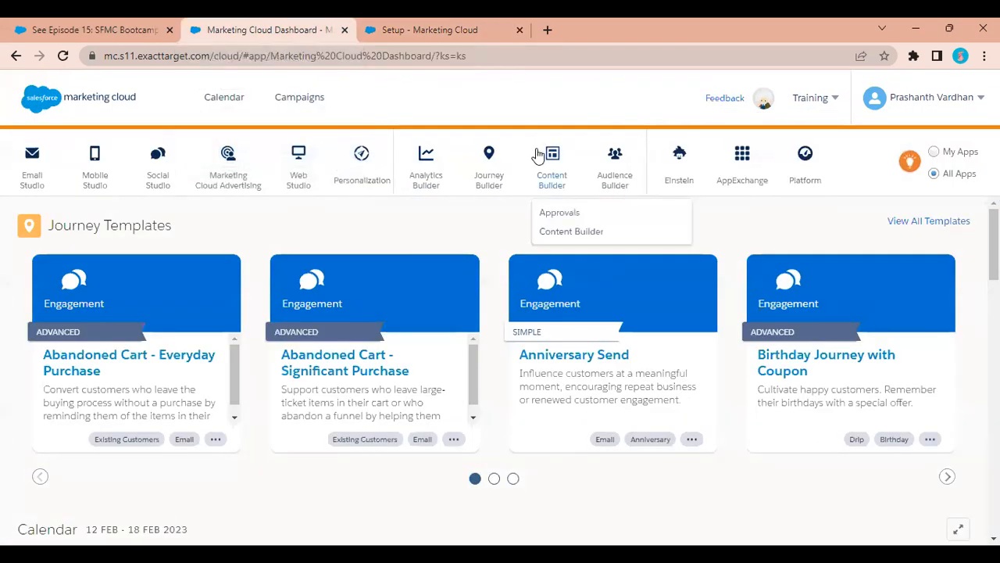
click(569, 231)
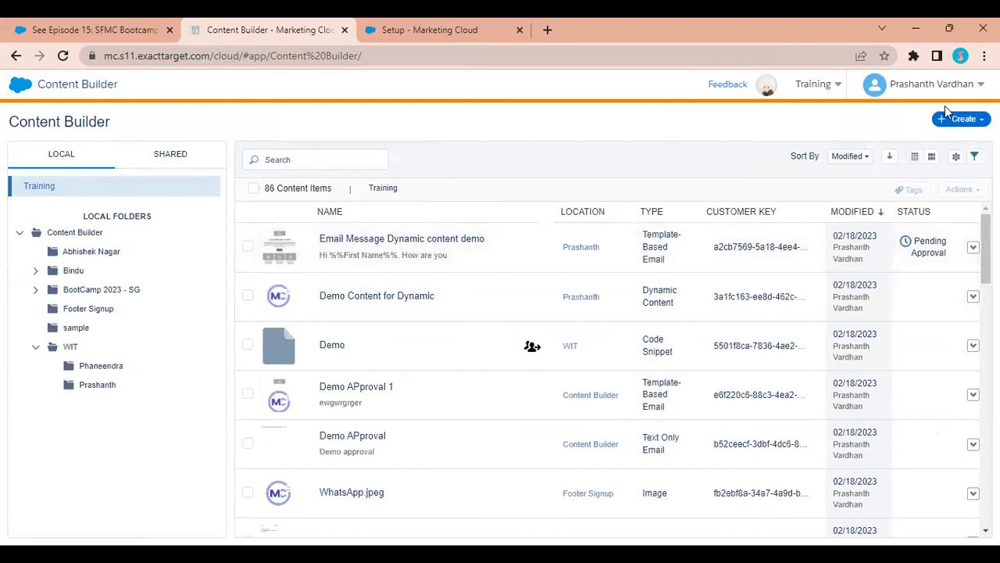
click(961, 119)
mouse_move(922, 174)
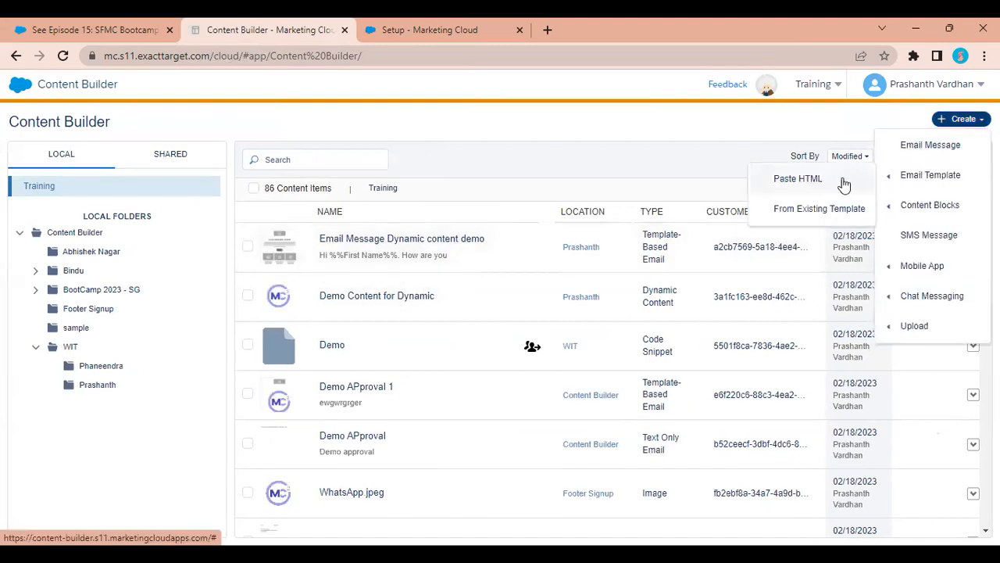
click(935, 146)
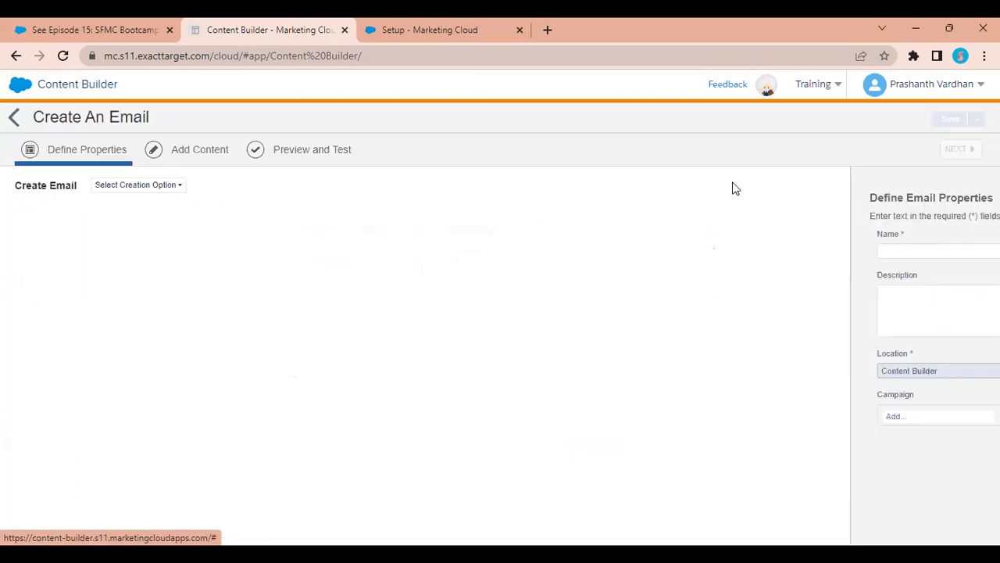
click(124, 188)
click(124, 219)
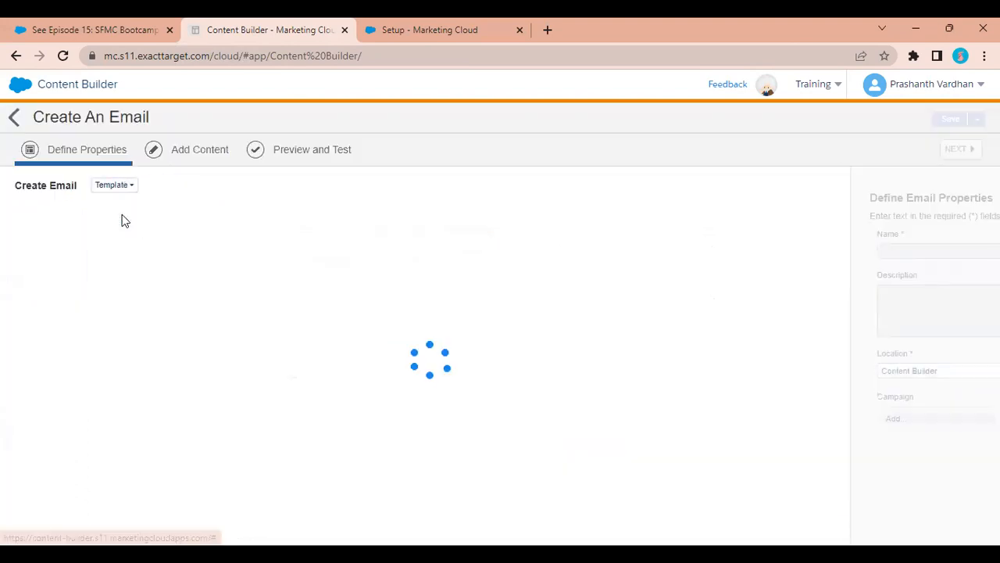
click(816, 522)
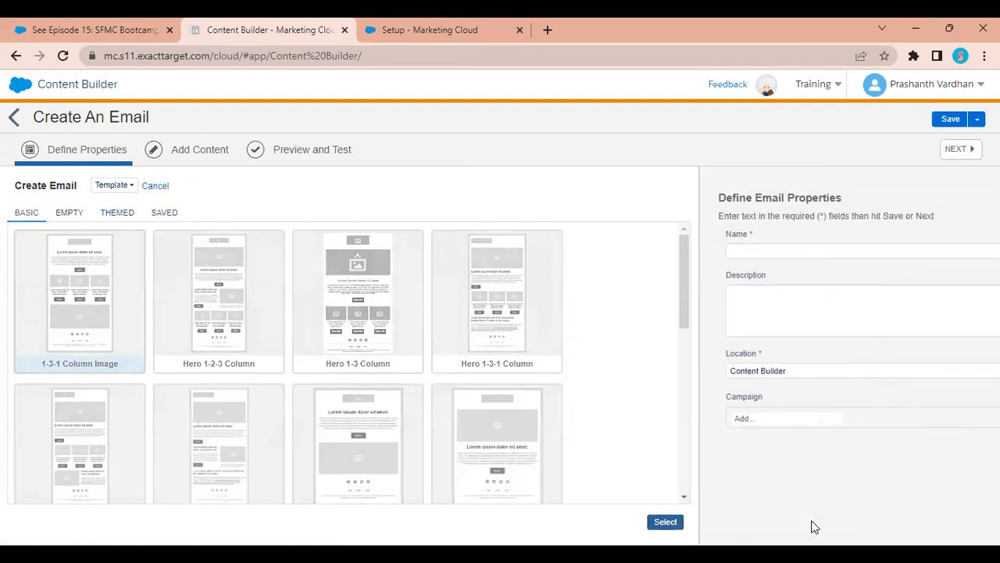
Name the email 'Demo Approval 2', link campaign WIT session 3, and save it.
click(377, 249)
text(Demo)
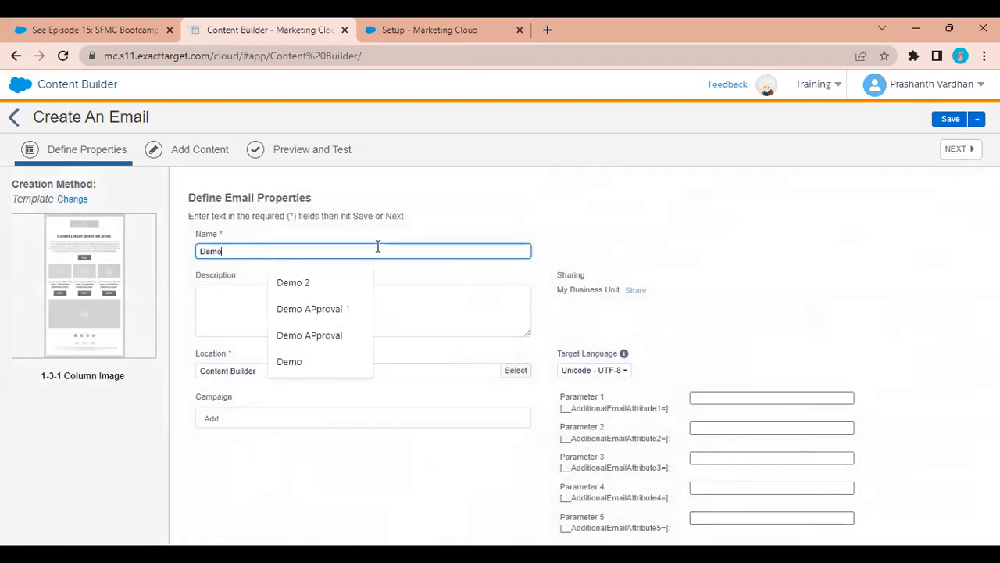
text( Approval 2)
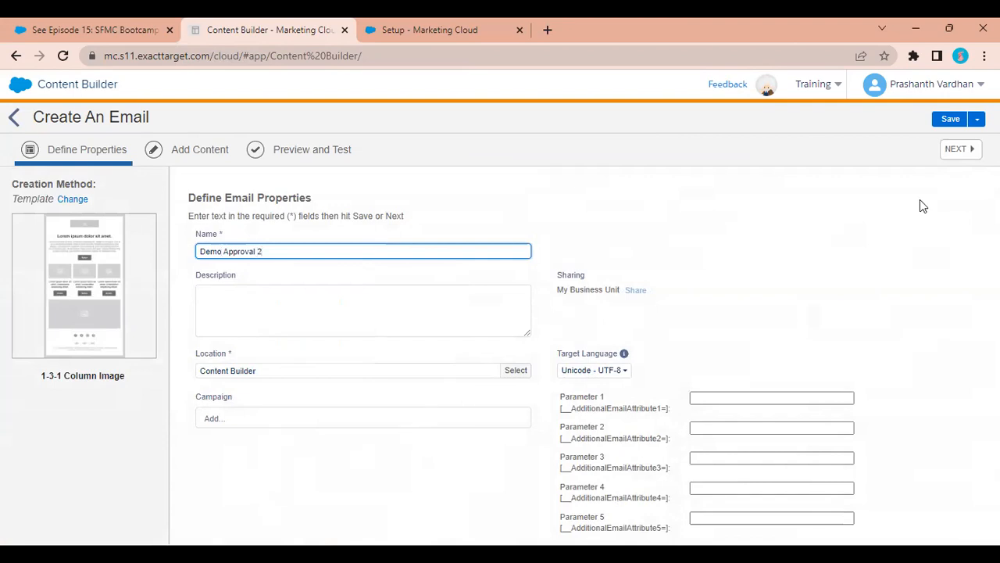
click(333, 414)
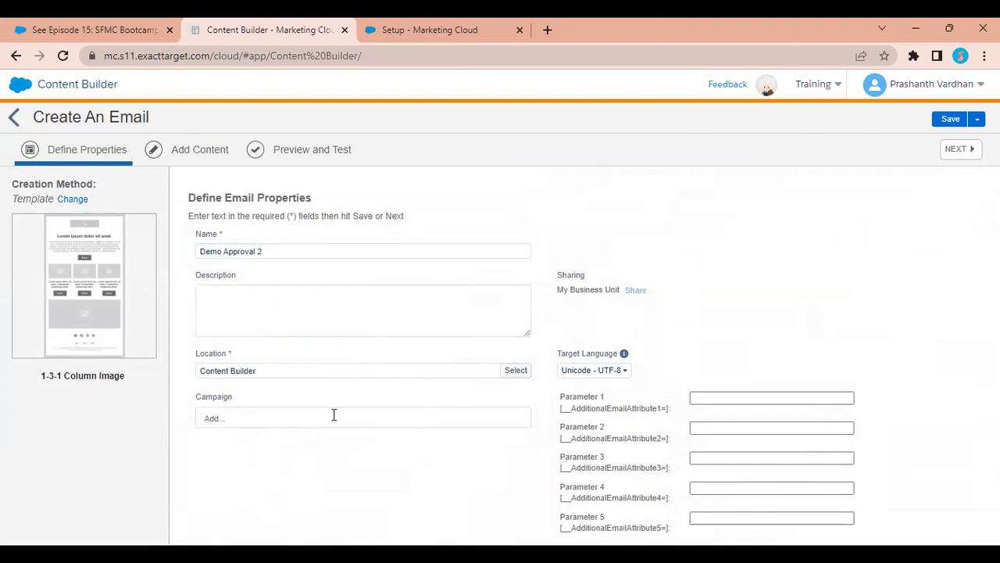
click(233, 417)
click(264, 268)
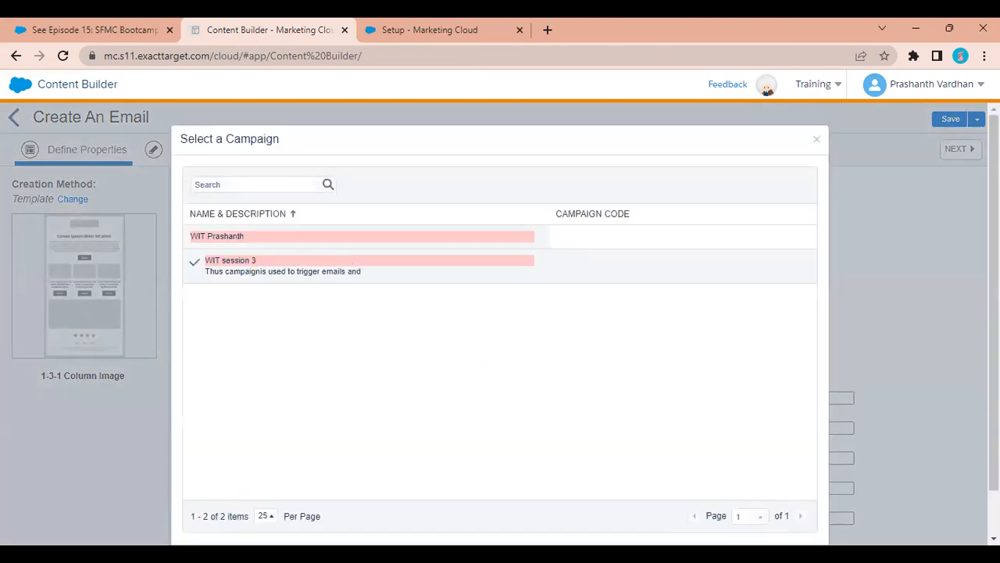
scroll(554, 413, down, 1)
click(776, 510)
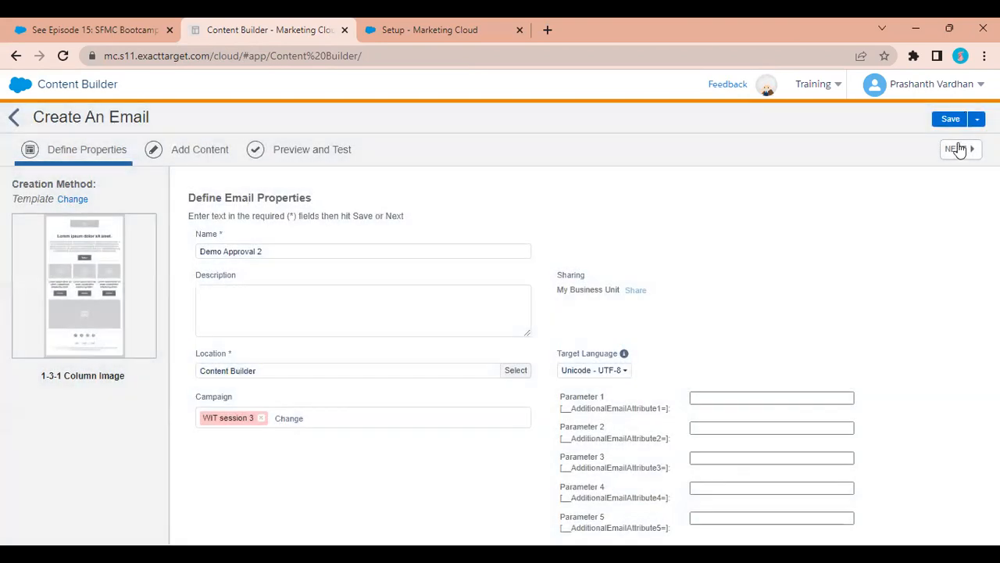
click(959, 150)
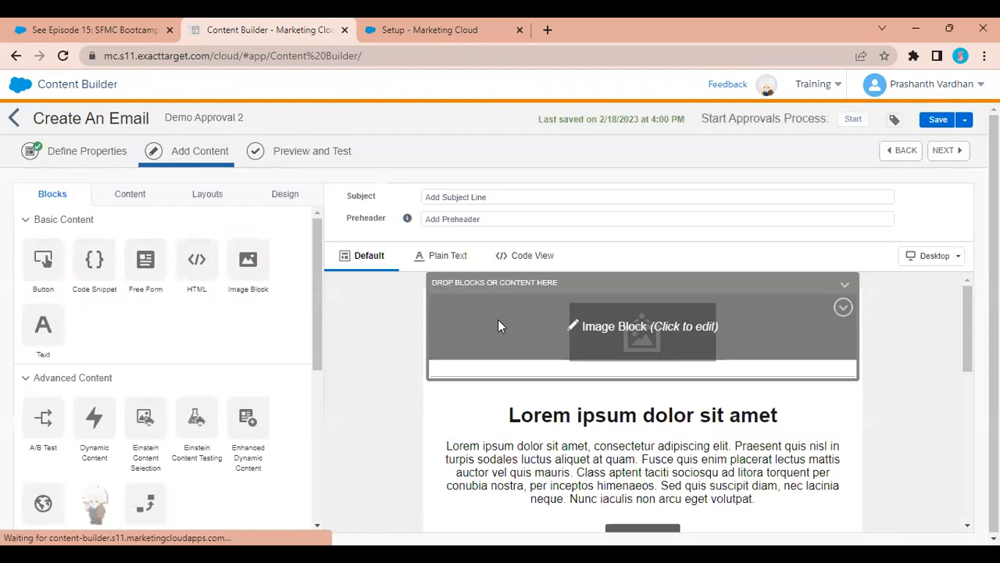
Start the approval process with placeholder reviewer instructions and Abandoned Cart DE preview audience.
click(854, 123)
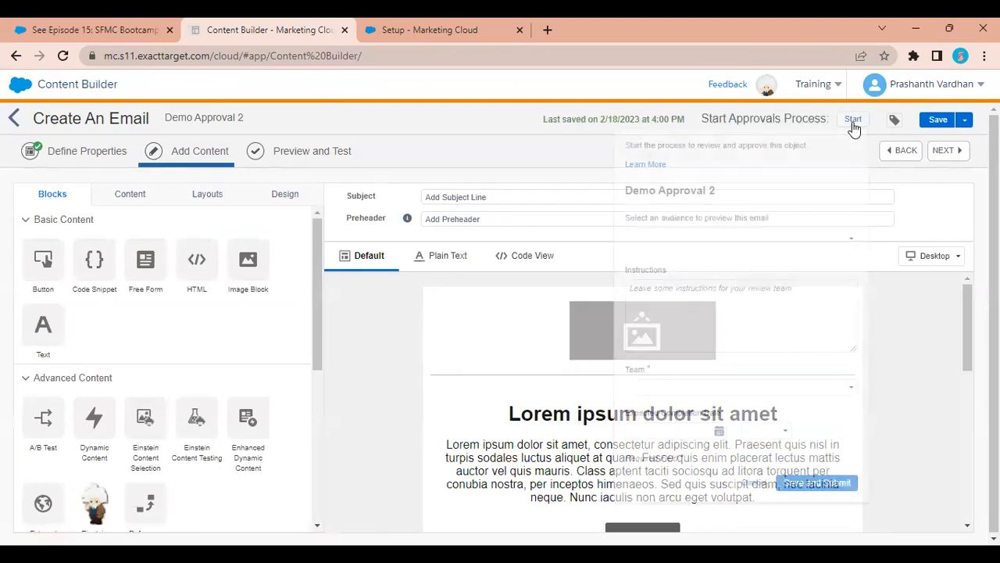
click(688, 303)
text(jfejbfhjbfhnfer)
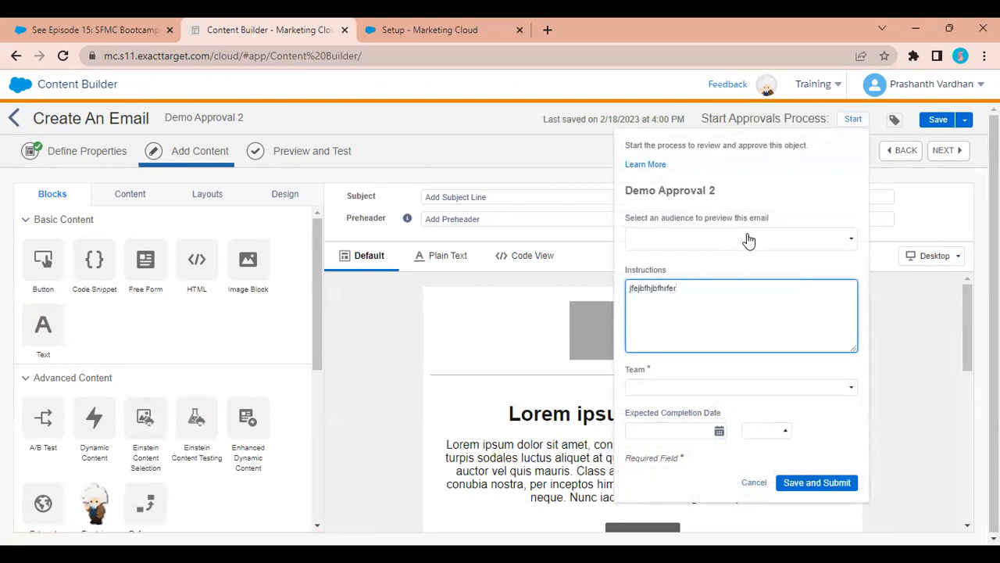
click(748, 238)
click(635, 288)
scroll(694, 349, down, 5)
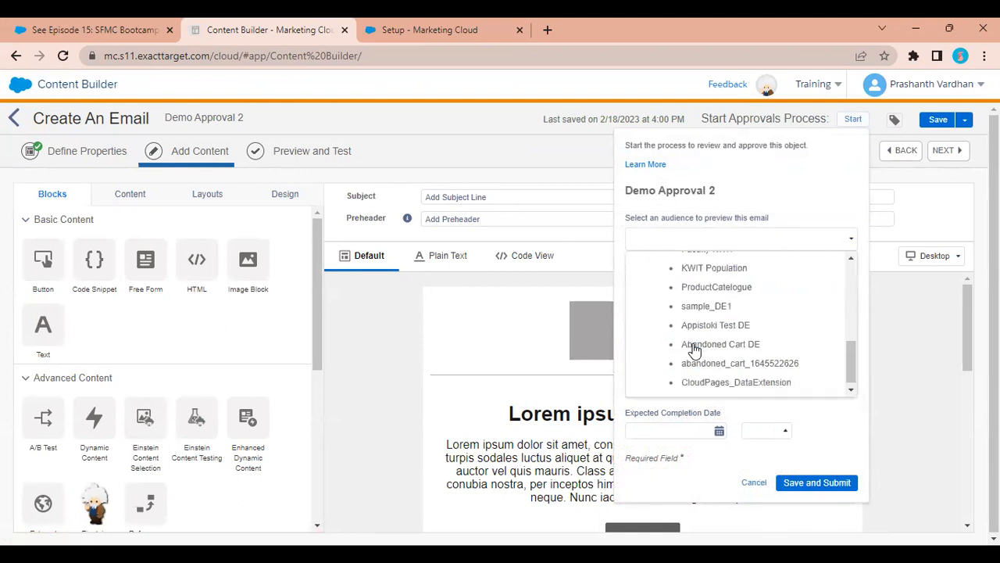
click(708, 344)
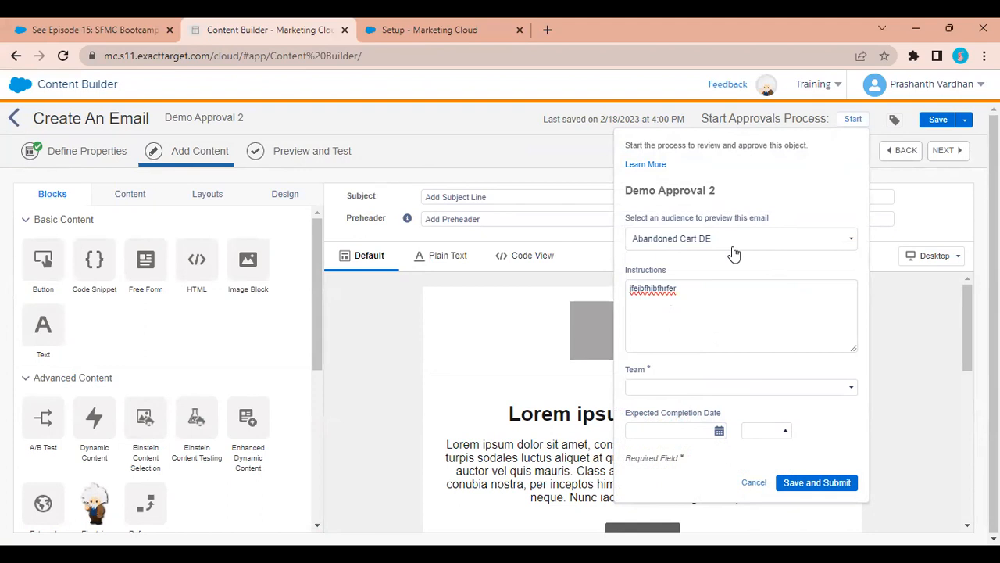
Assign the Demo Approvals team, leave the completion date empty, and submit for approval.
click(675, 380)
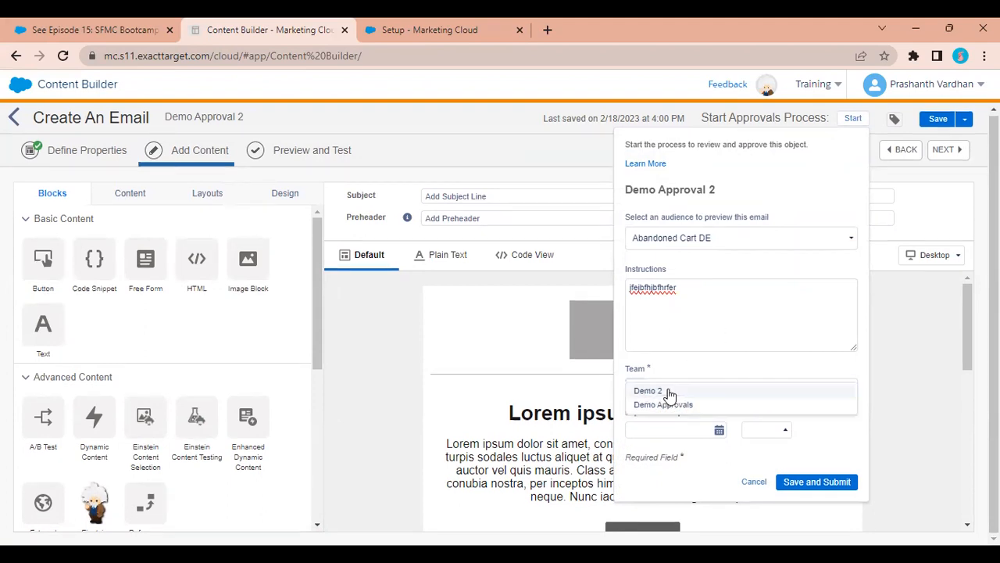
click(662, 404)
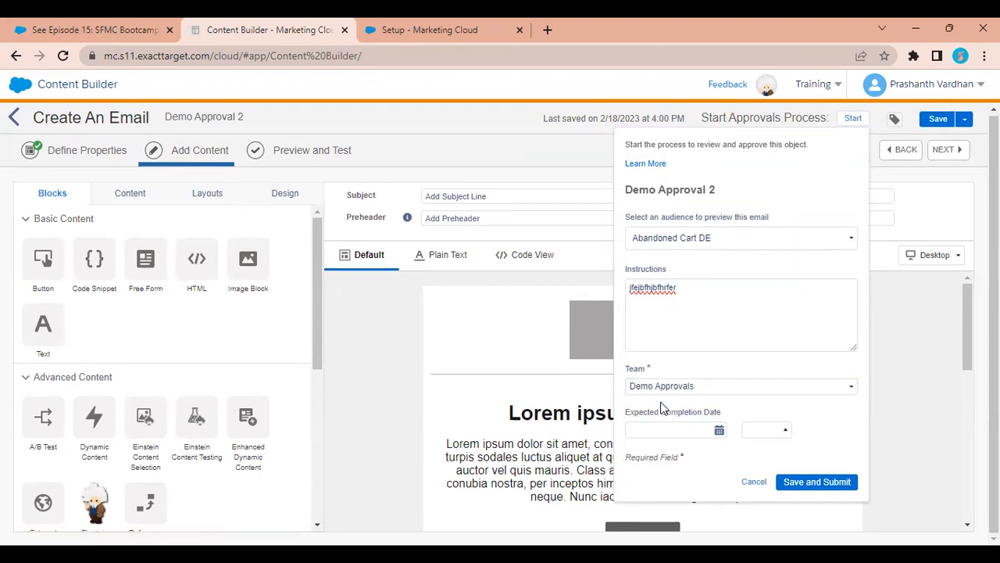
drag(699, 300, 567, 292)
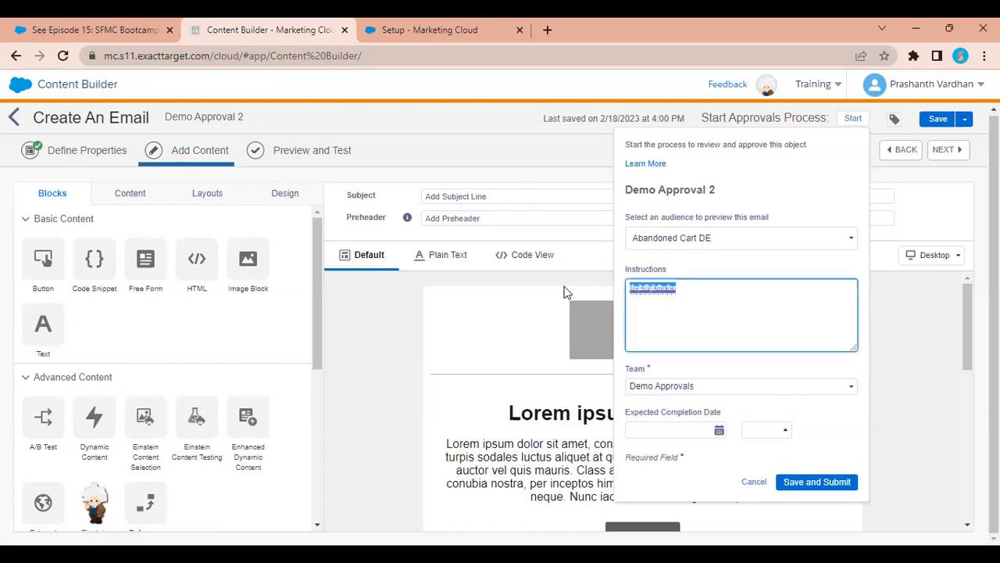
click(663, 429)
click(816, 437)
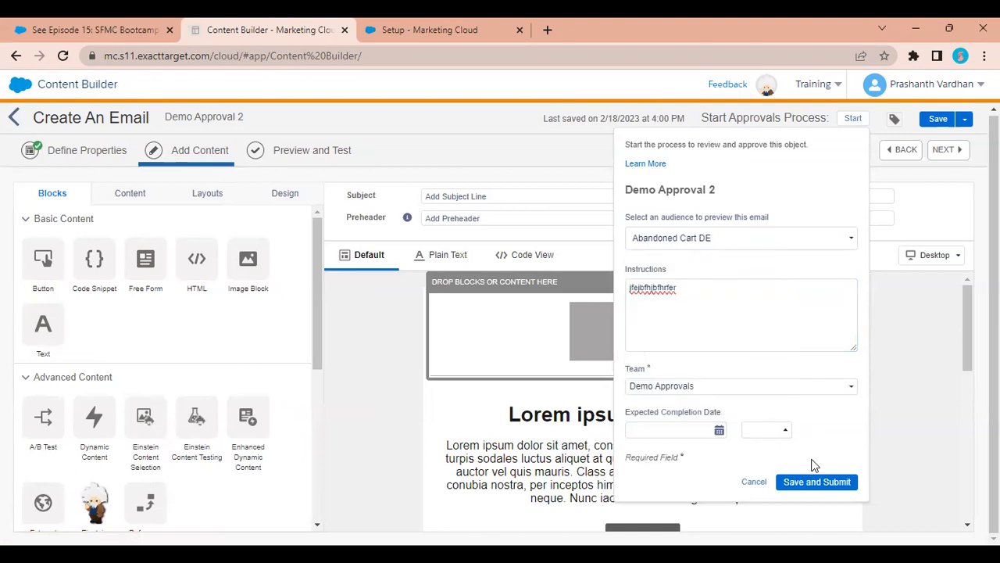
click(812, 483)
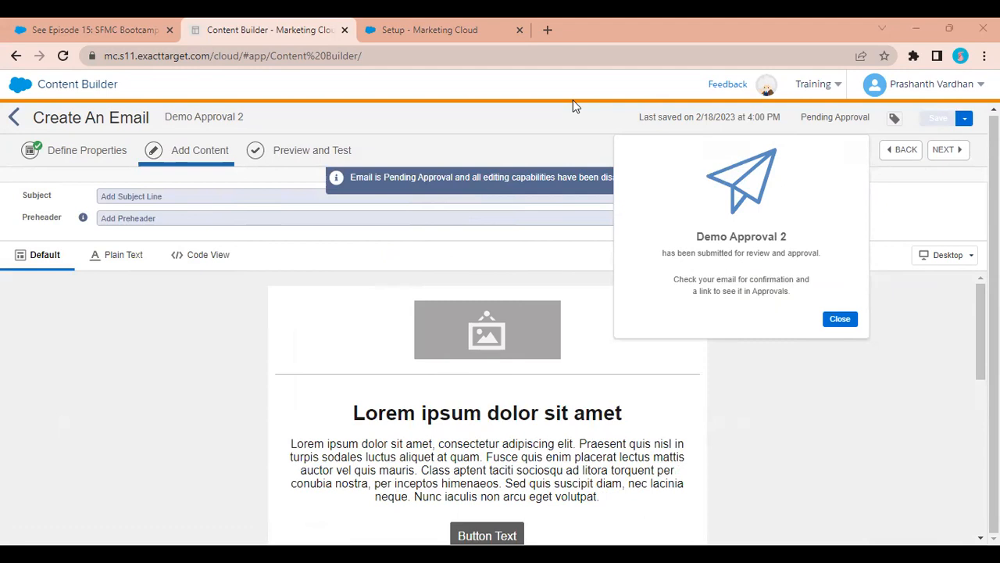
Close the submission confirmation and return via the dashboard to Content Builder home.
click(840, 321)
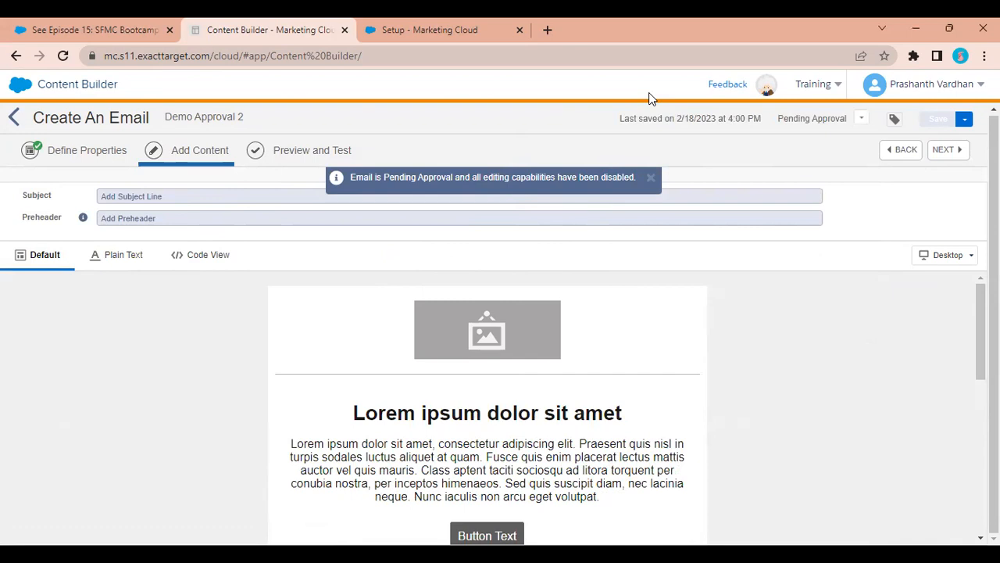
mouse_move(818, 84)
click(19, 84)
mouse_move(585, 159)
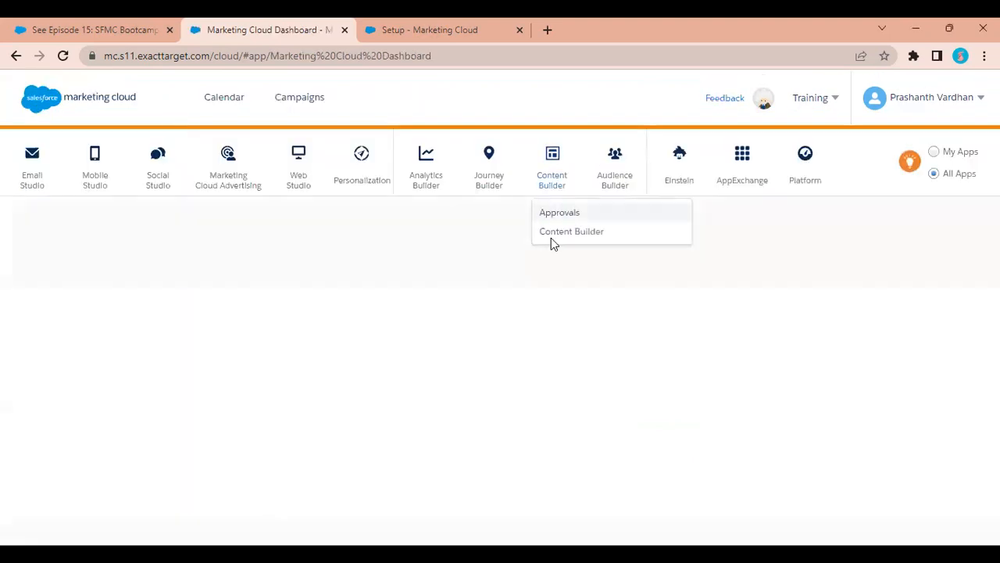
click(551, 233)
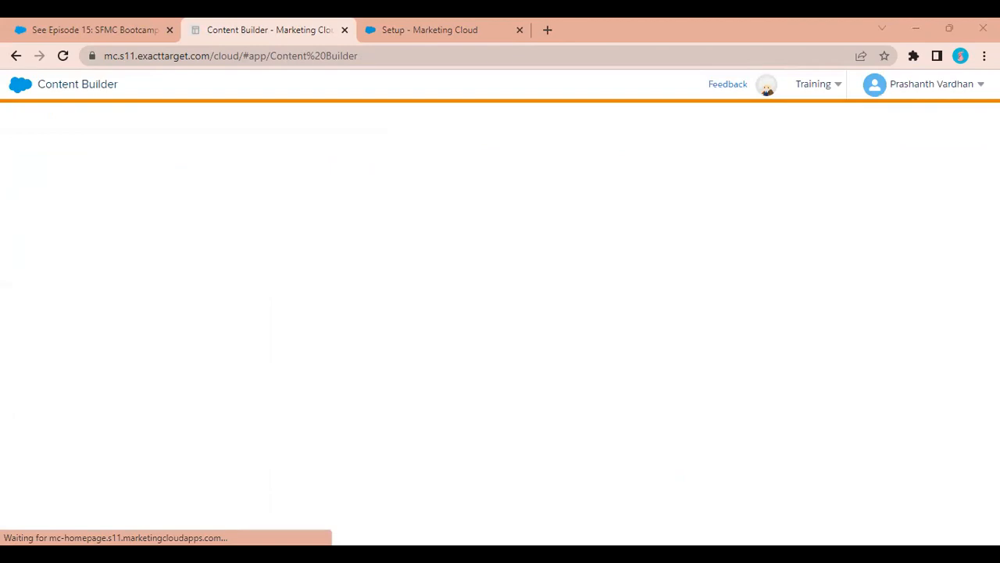
click(245, 25)
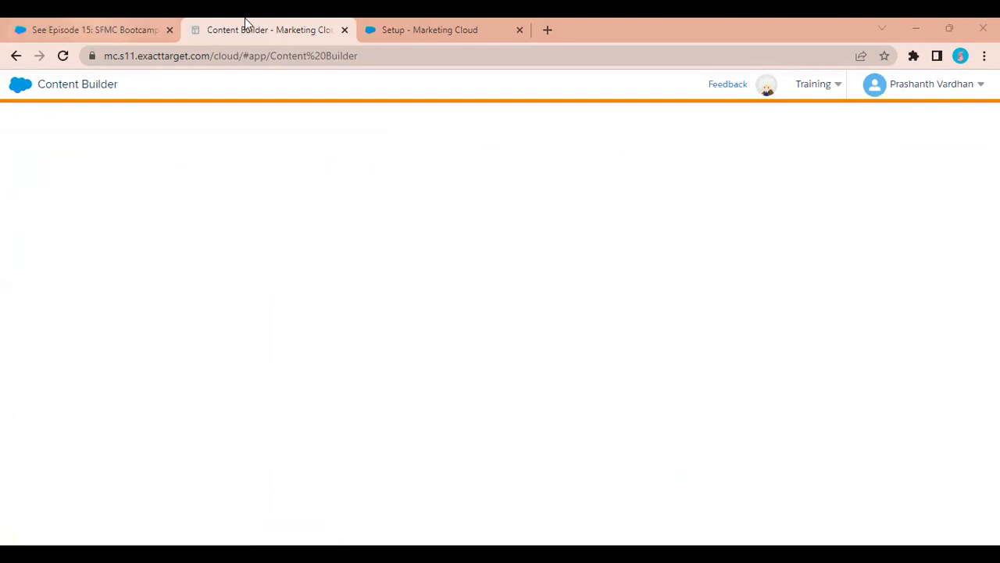